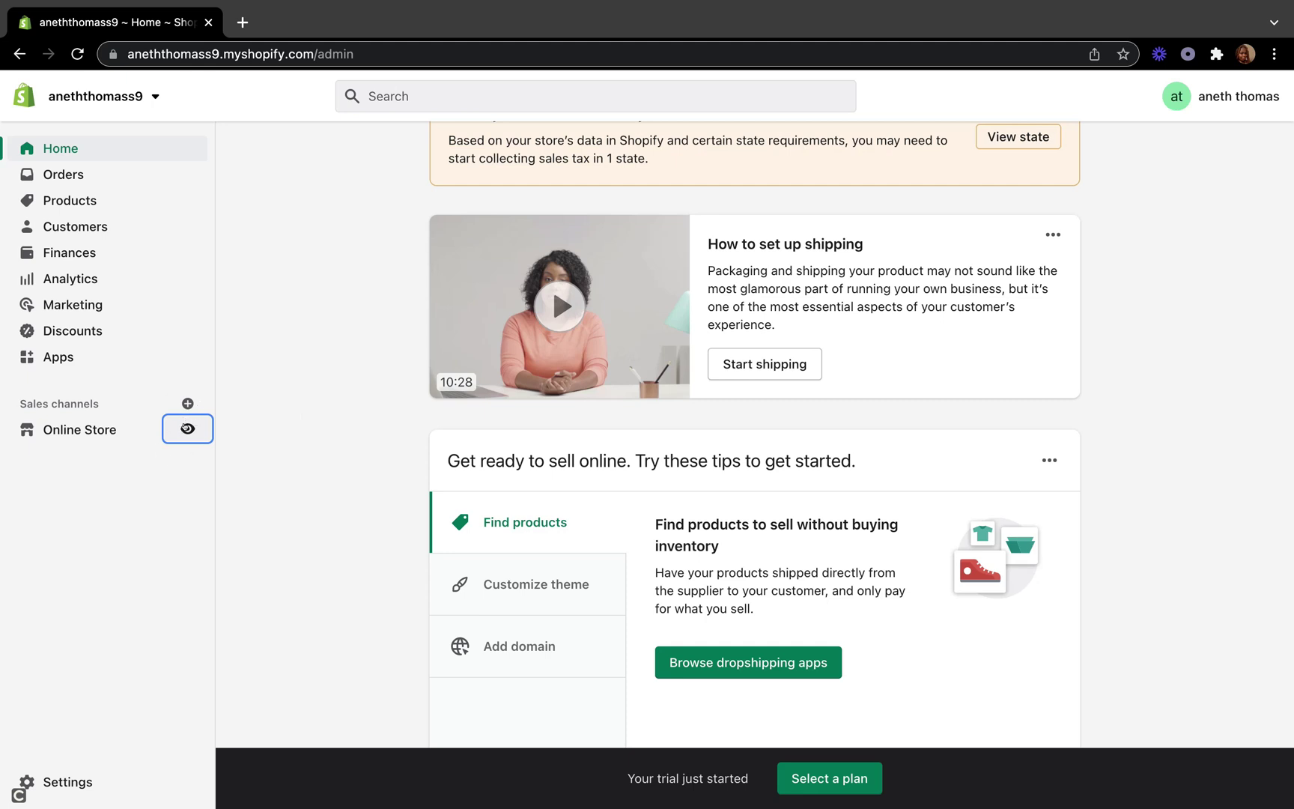
# Preview the online store, dismiss its preview bar, and examine the home page's featured collections and Coffee Cup product section
pyautogui.click(187, 428)
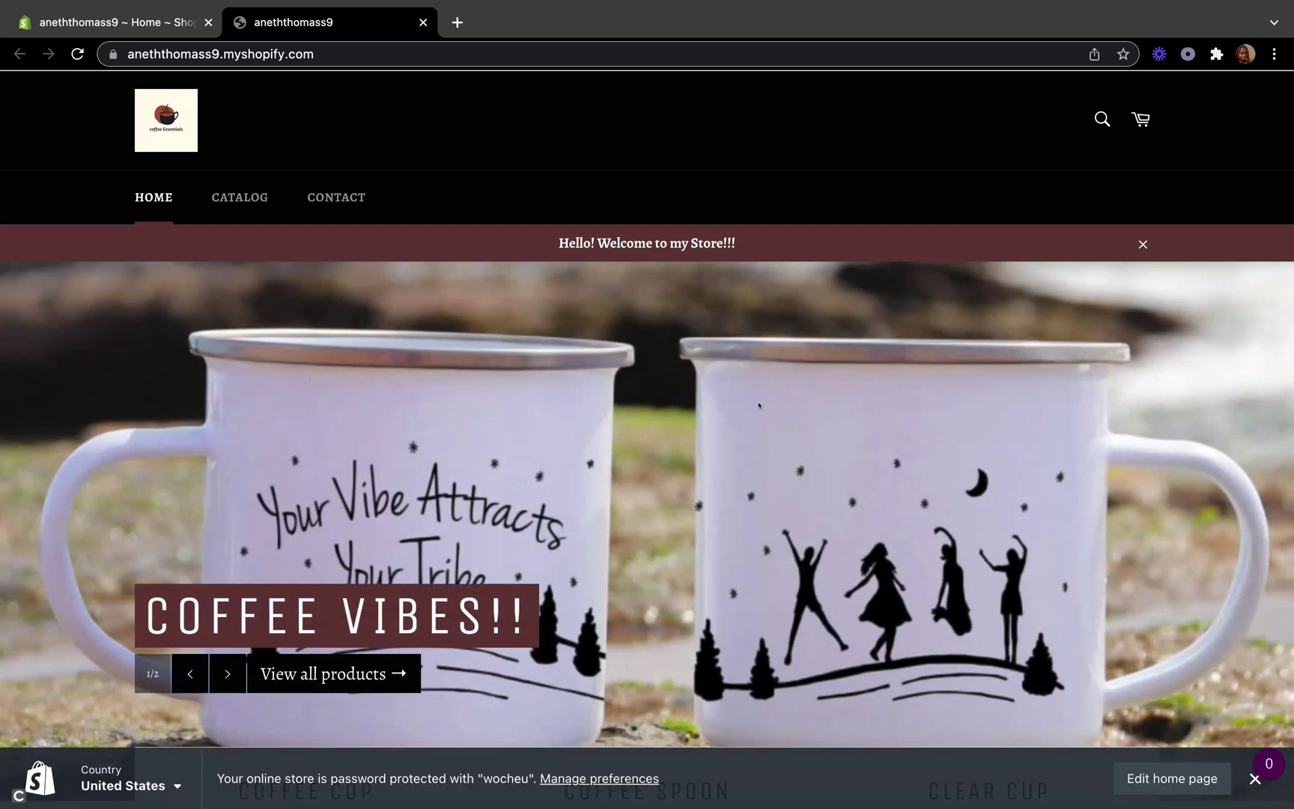
pyautogui.click(1255, 778)
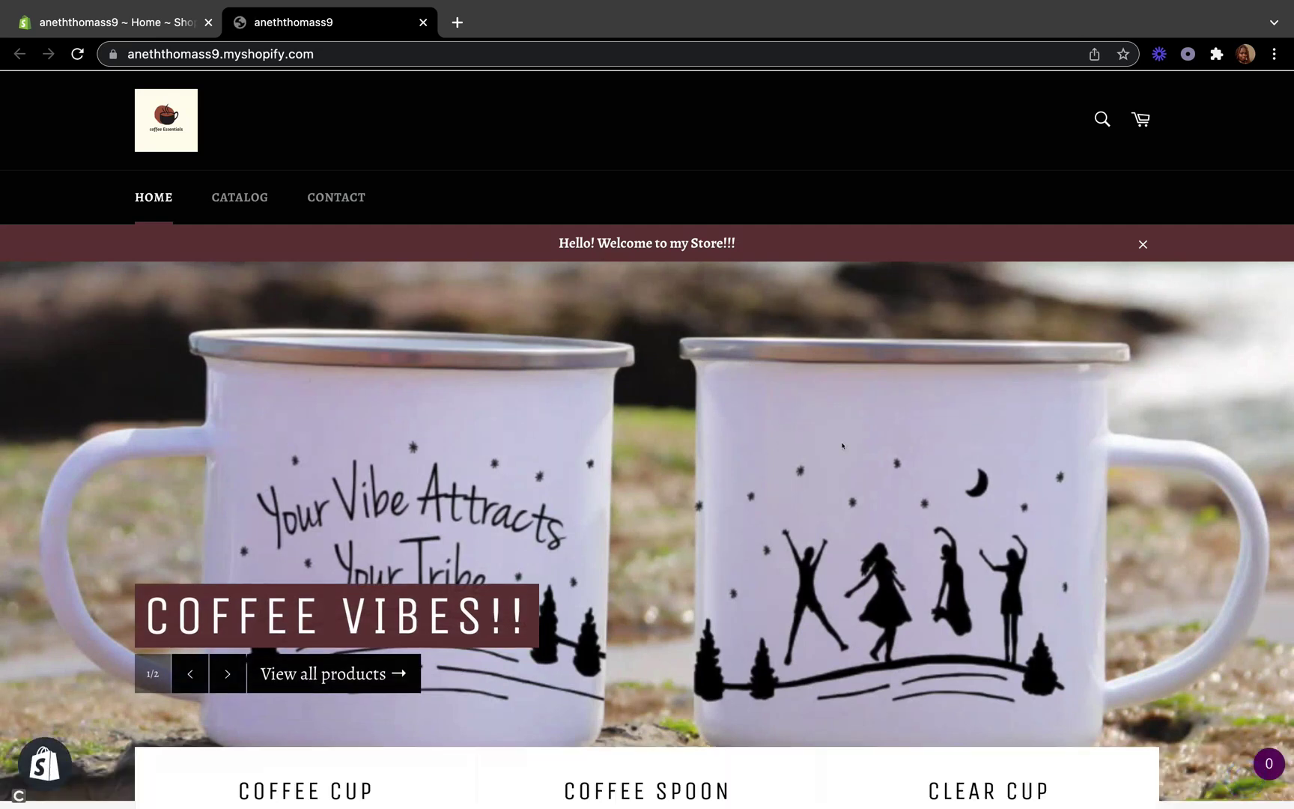
pyautogui.scroll(-10, 842, 444)
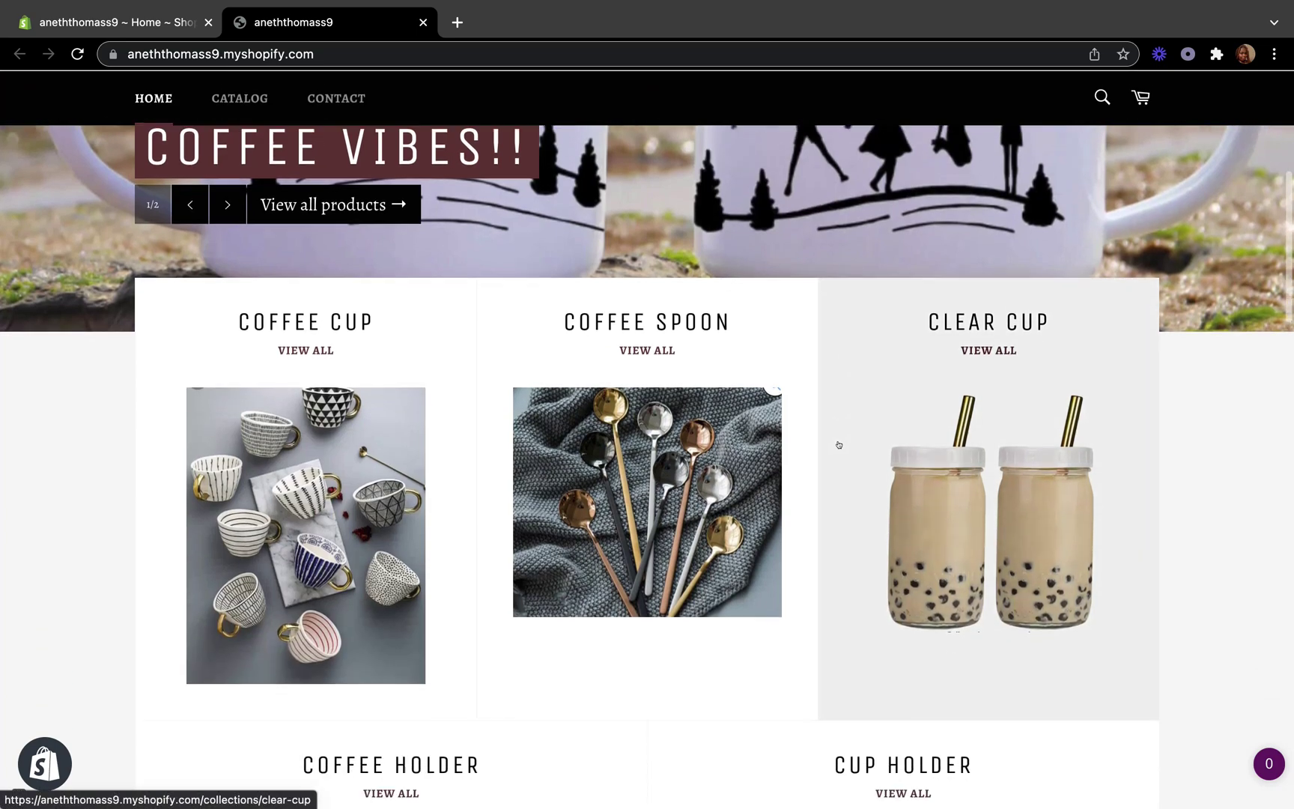
pyautogui.scroll(10, 839, 444)
pyautogui.scroll(-2, 842, 444)
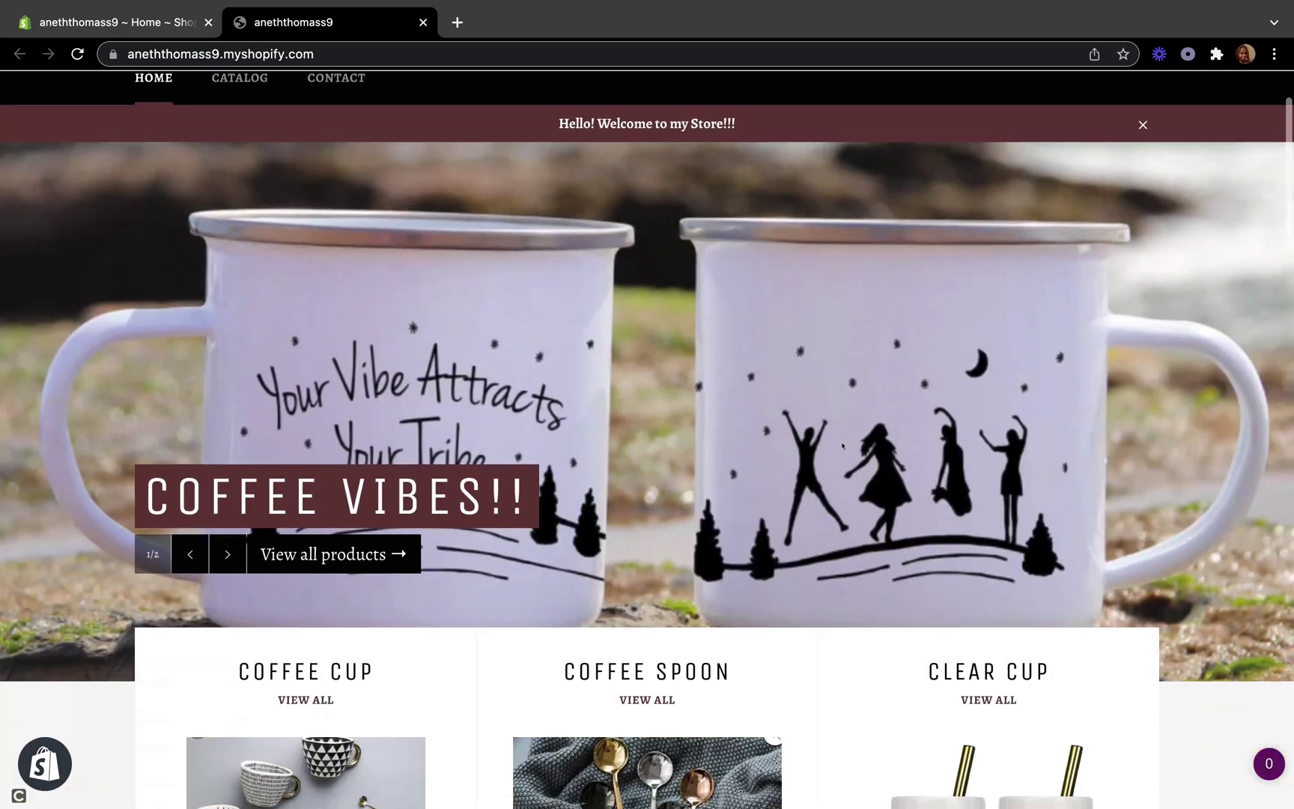
pyautogui.scroll(-3, 841, 445)
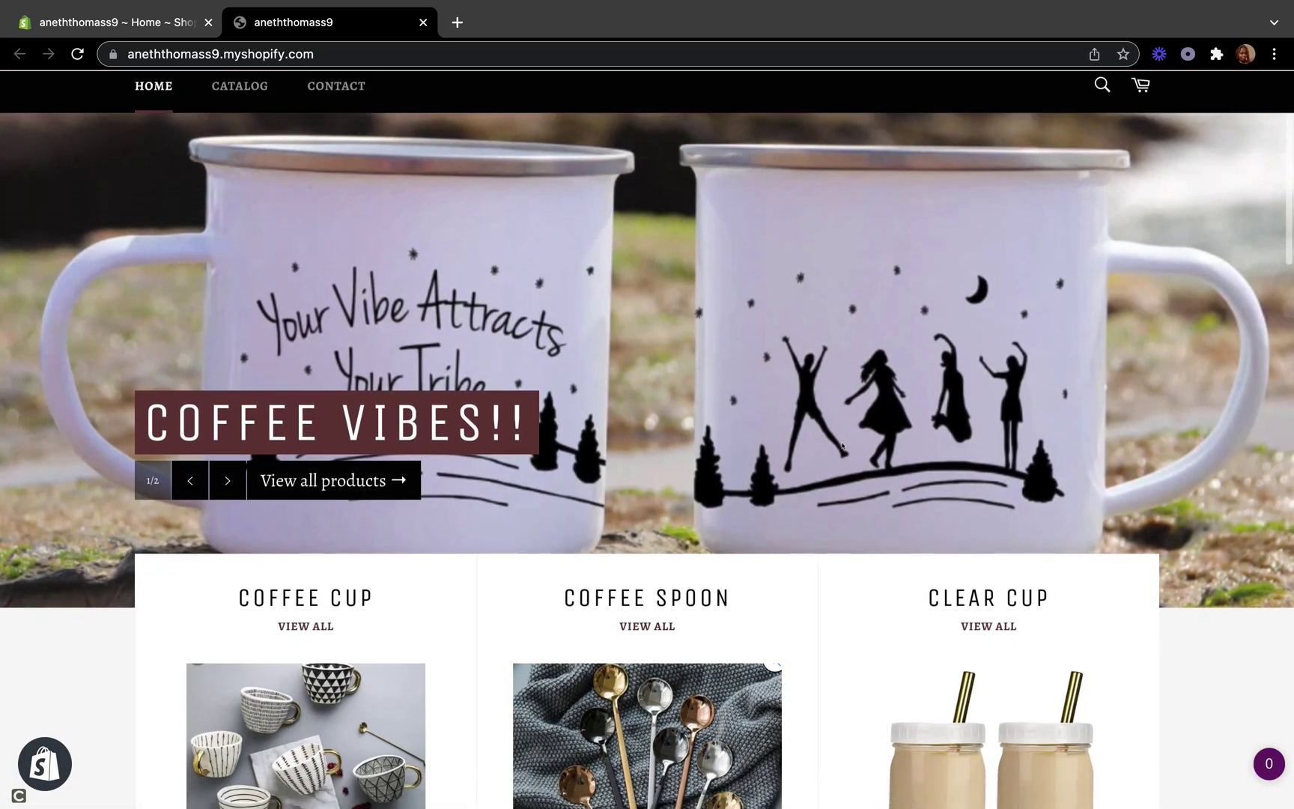
pyautogui.scroll(2, 842, 445)
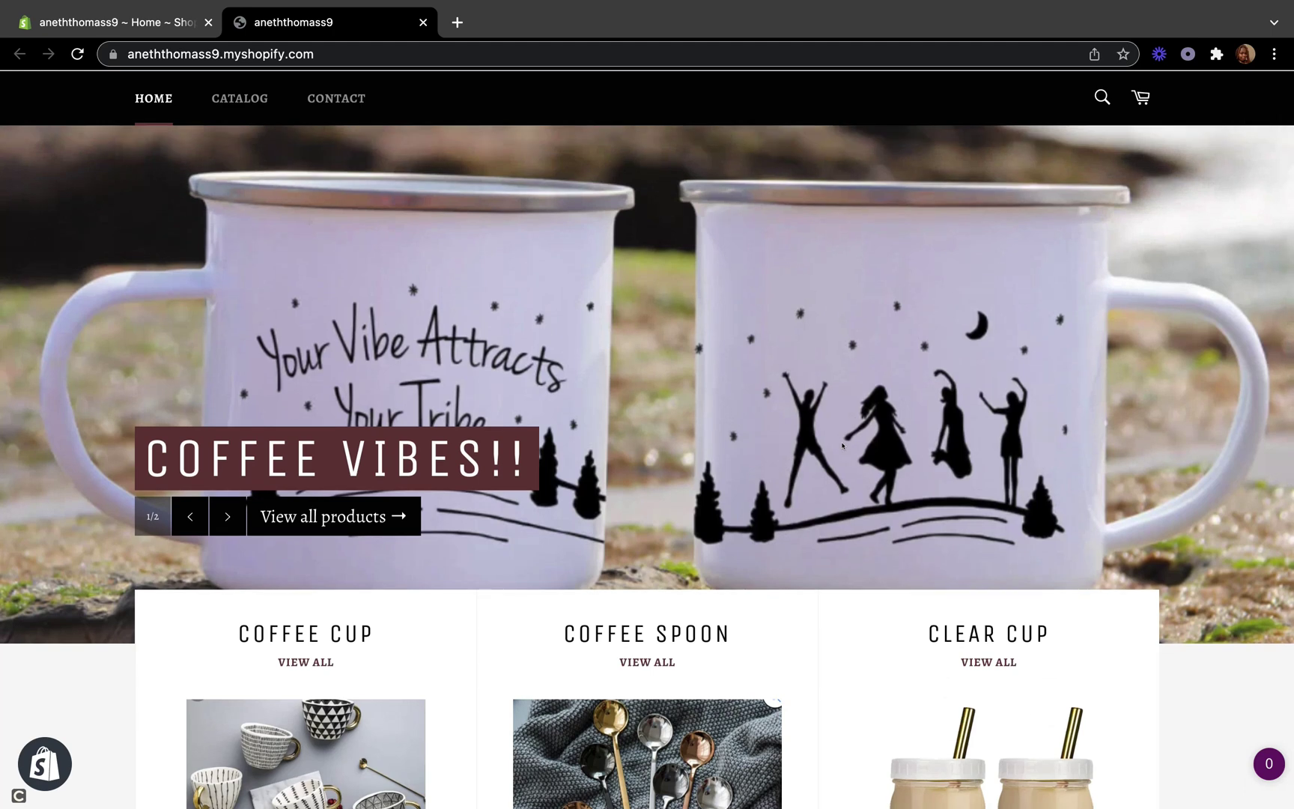
pyautogui.scroll(-3, 842, 444)
pyautogui.scroll(3, 842, 445)
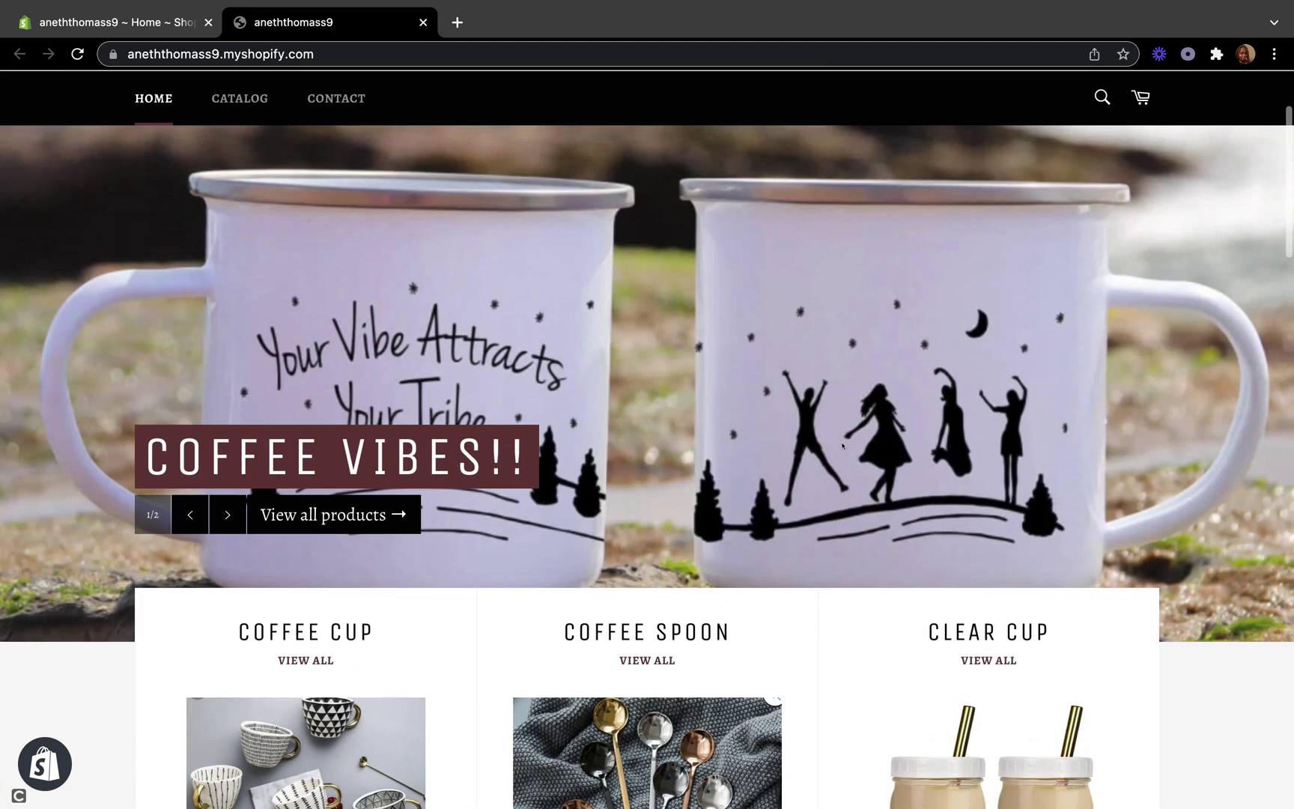
pyautogui.scroll(-4, 842, 445)
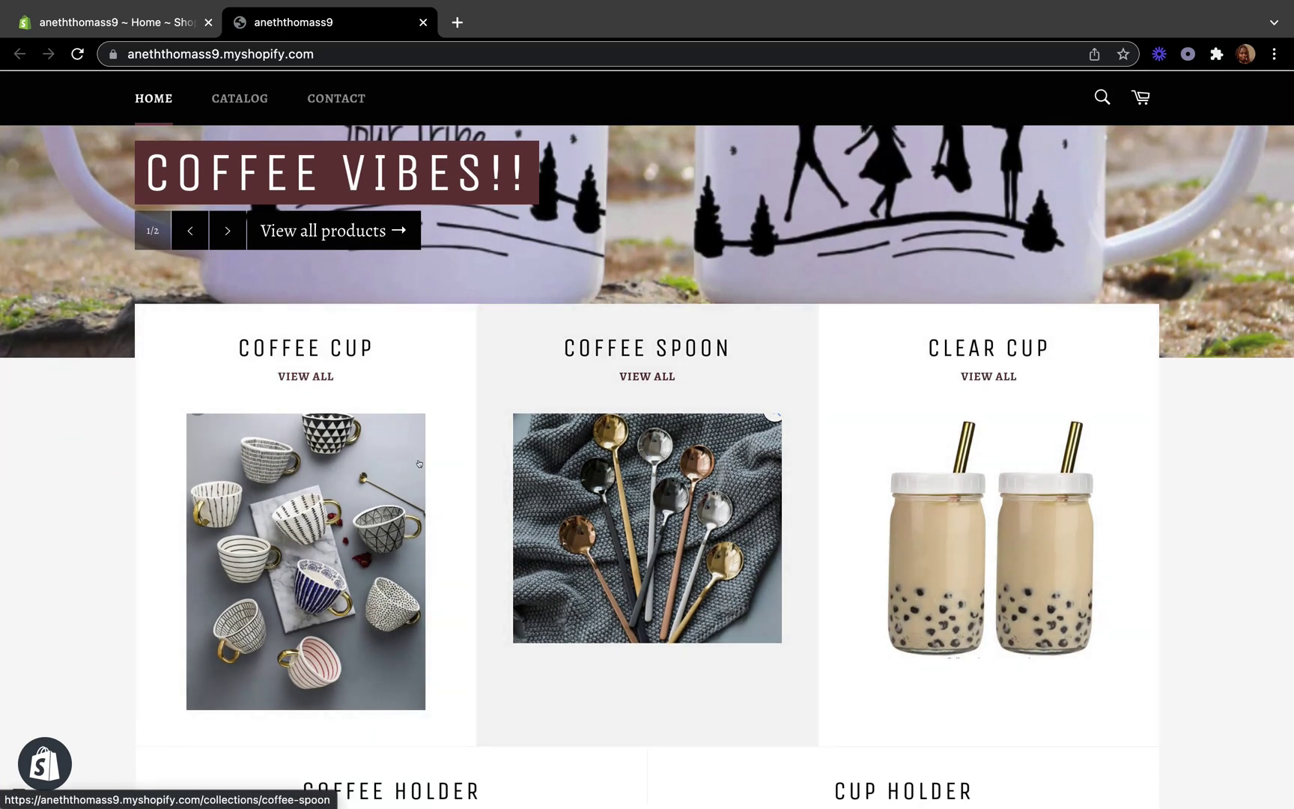
pyautogui.scroll(-1, 796, 626)
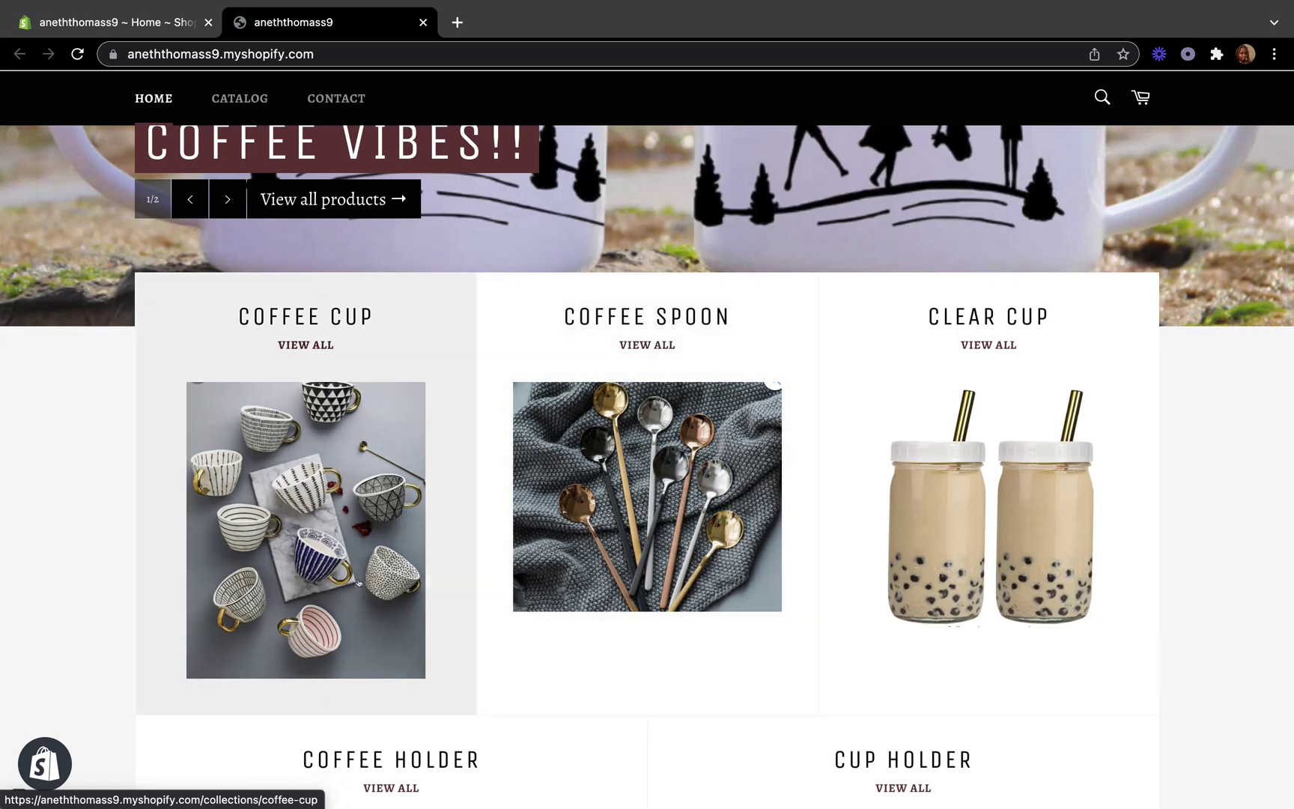
pyautogui.scroll(-7, 727, 495)
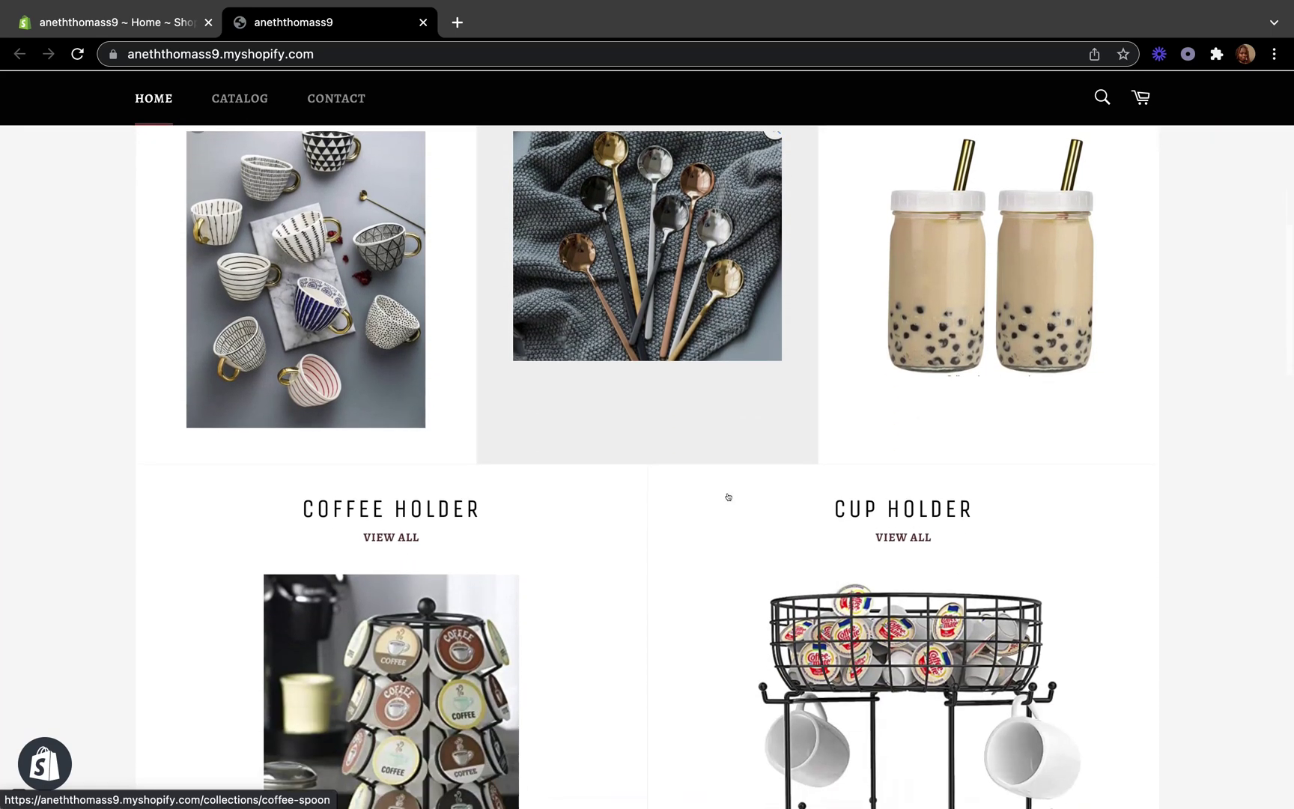
pyautogui.scroll(-2, 786, 449)
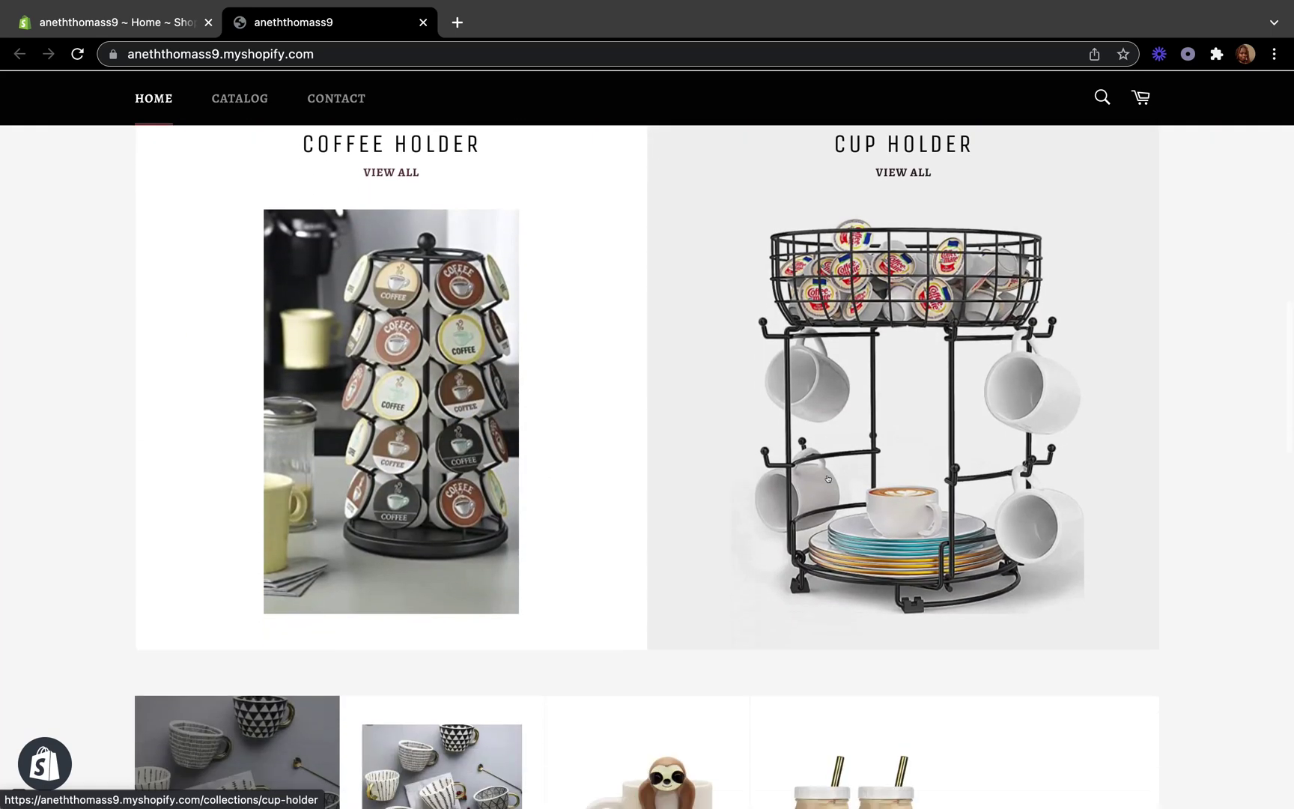
pyautogui.scroll(-2, 687, 443)
pyautogui.scroll(16, 687, 444)
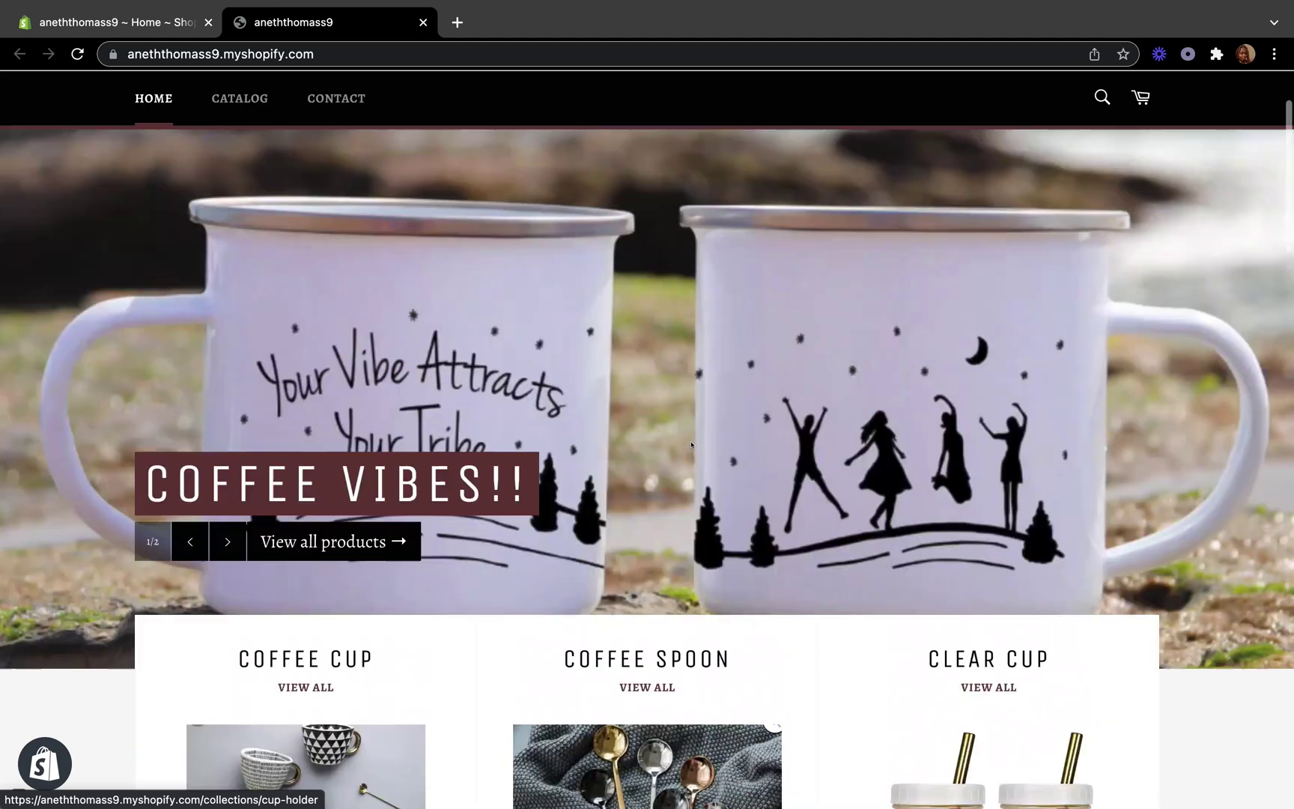
pyautogui.scroll(-7, 687, 438)
pyautogui.scroll(-6, 687, 438)
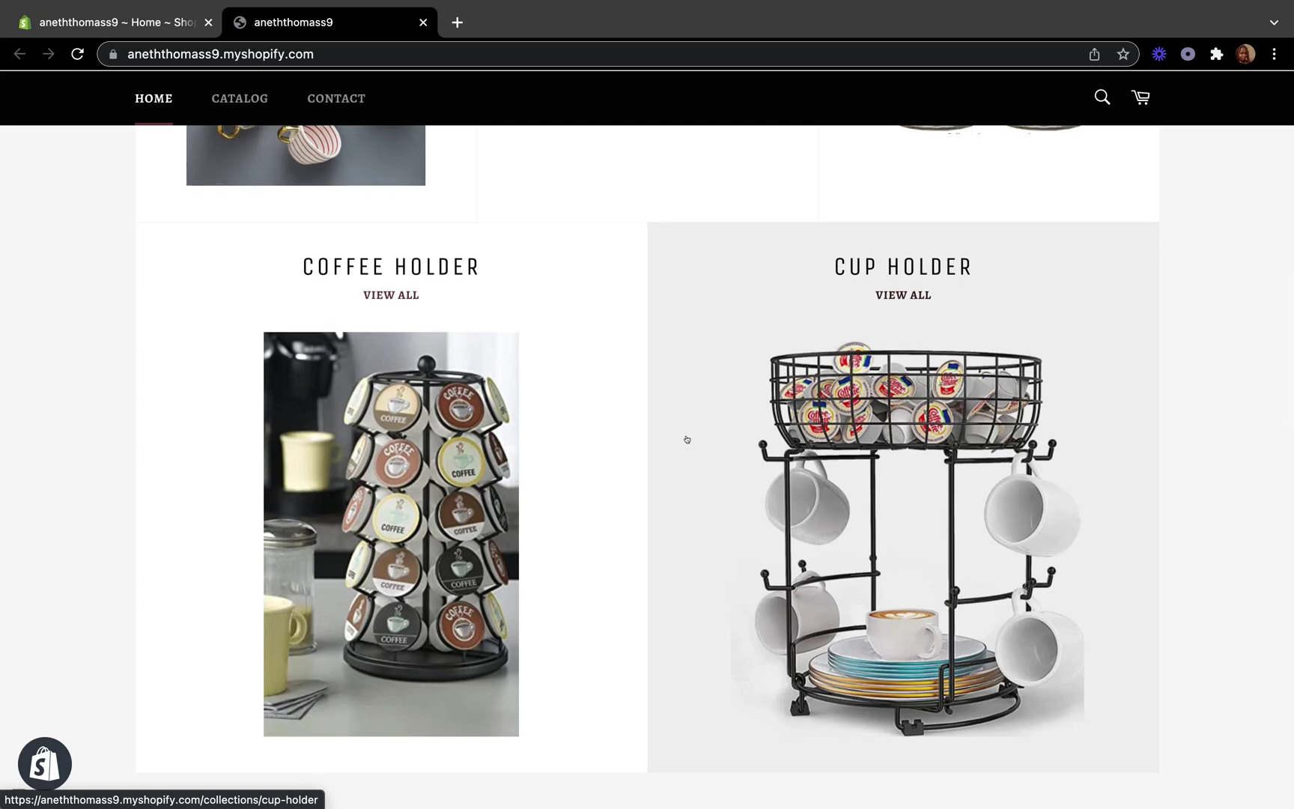
pyautogui.scroll(-5, 686, 439)
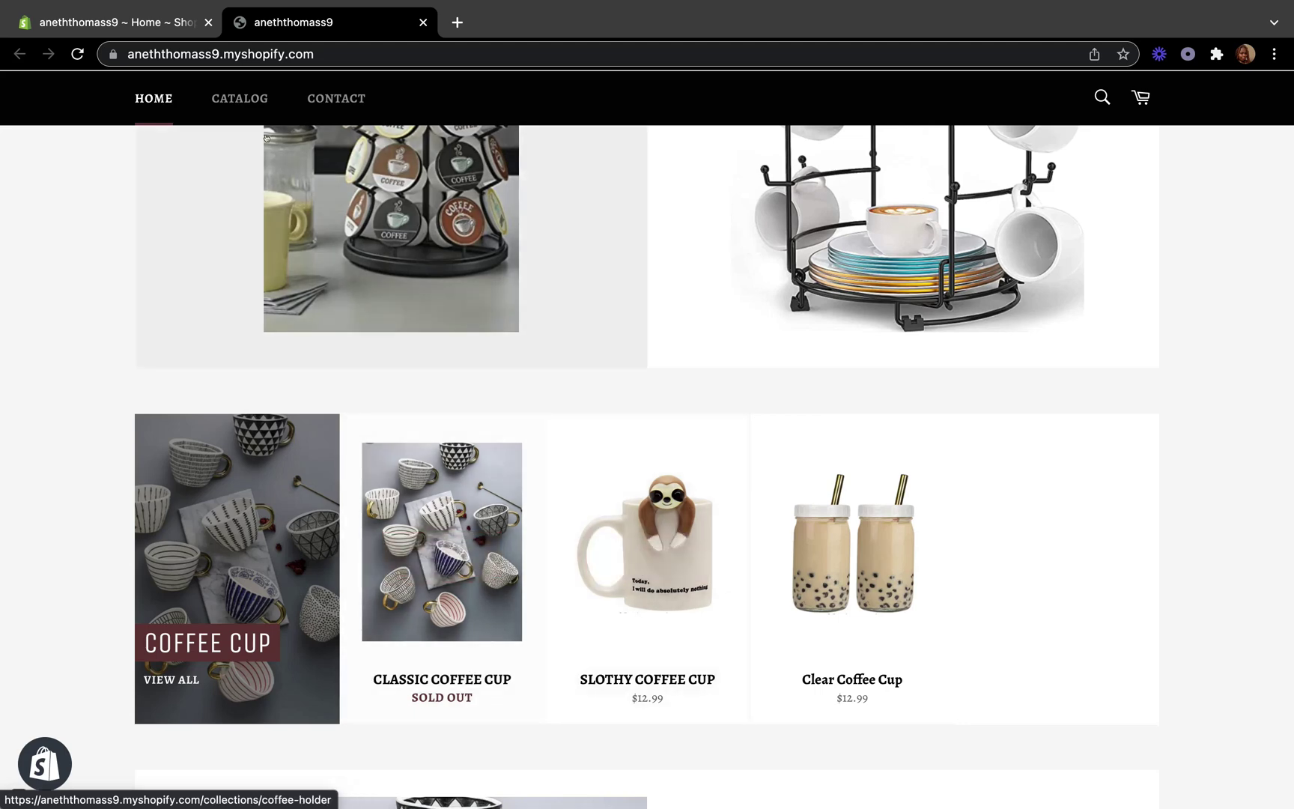
# Open the storefront's catalog and check the availability of the listed products
pyautogui.click(237, 94)
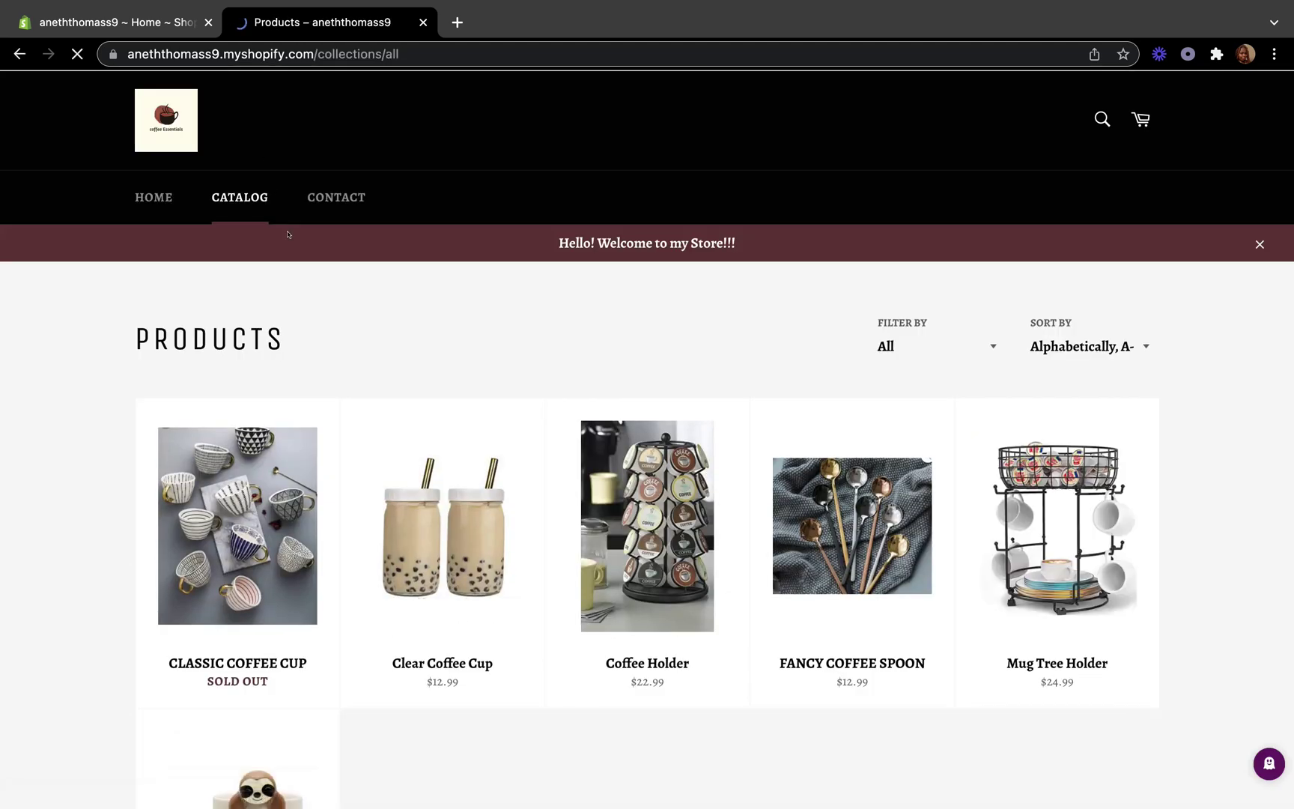
pyautogui.scroll(-3, 414, 571)
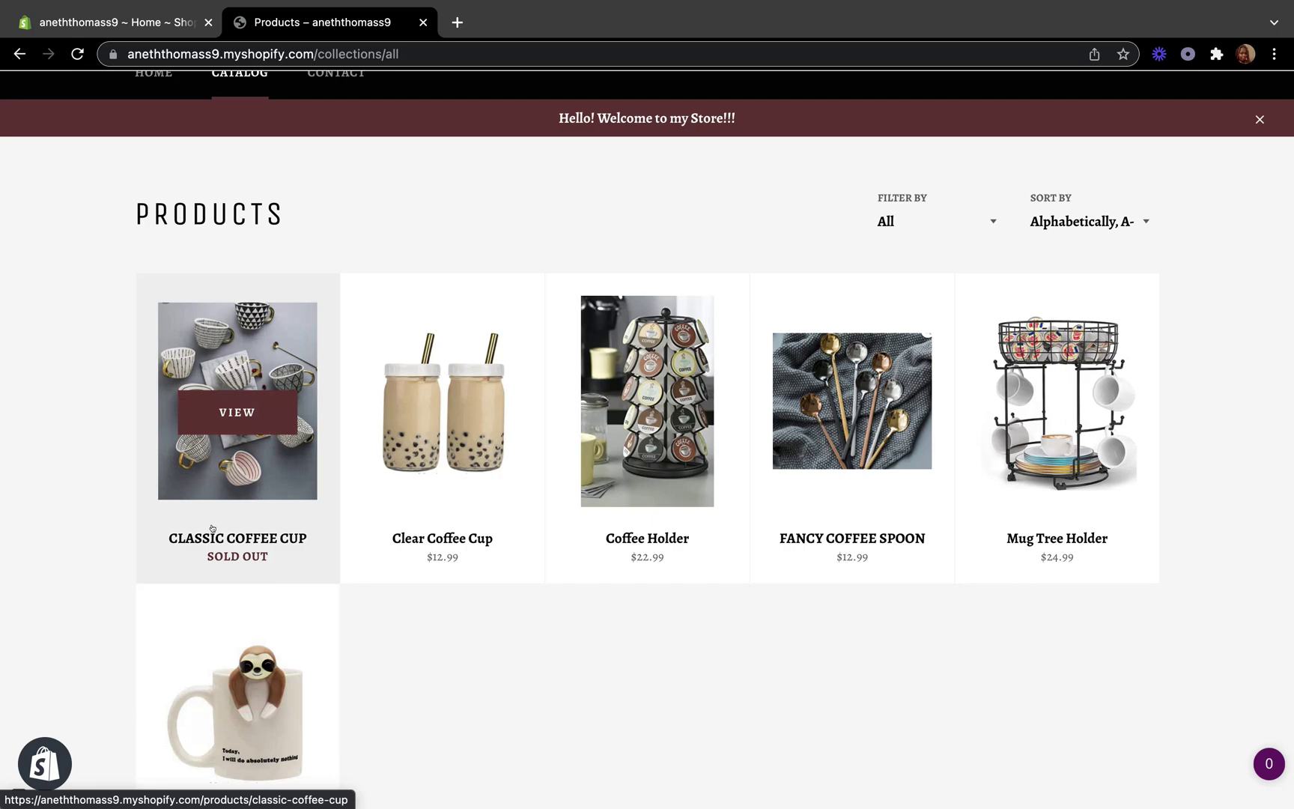
pyautogui.scroll(3, 212, 529)
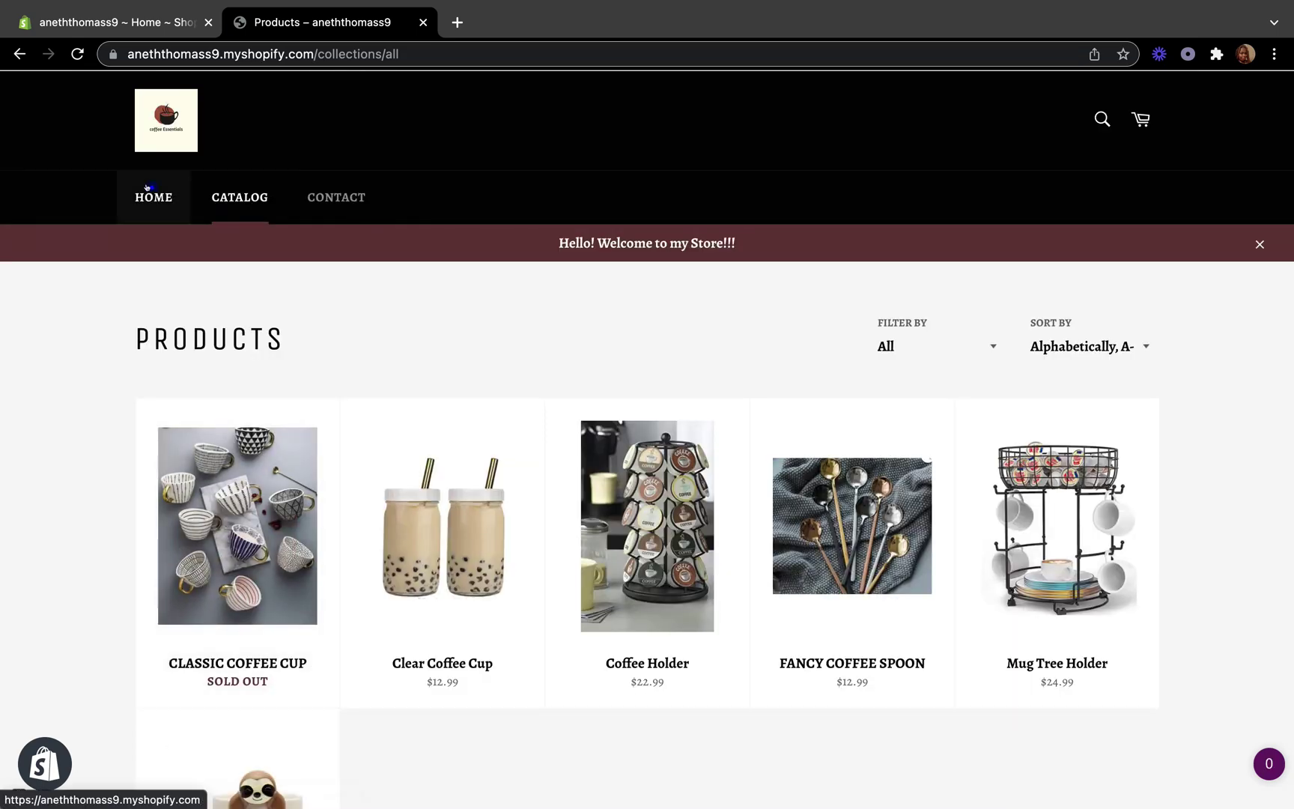
# Return to the storefront's home page and examine its Coffee Cup product section
pyautogui.click(147, 187)
pyautogui.scroll(-15, 250, 353)
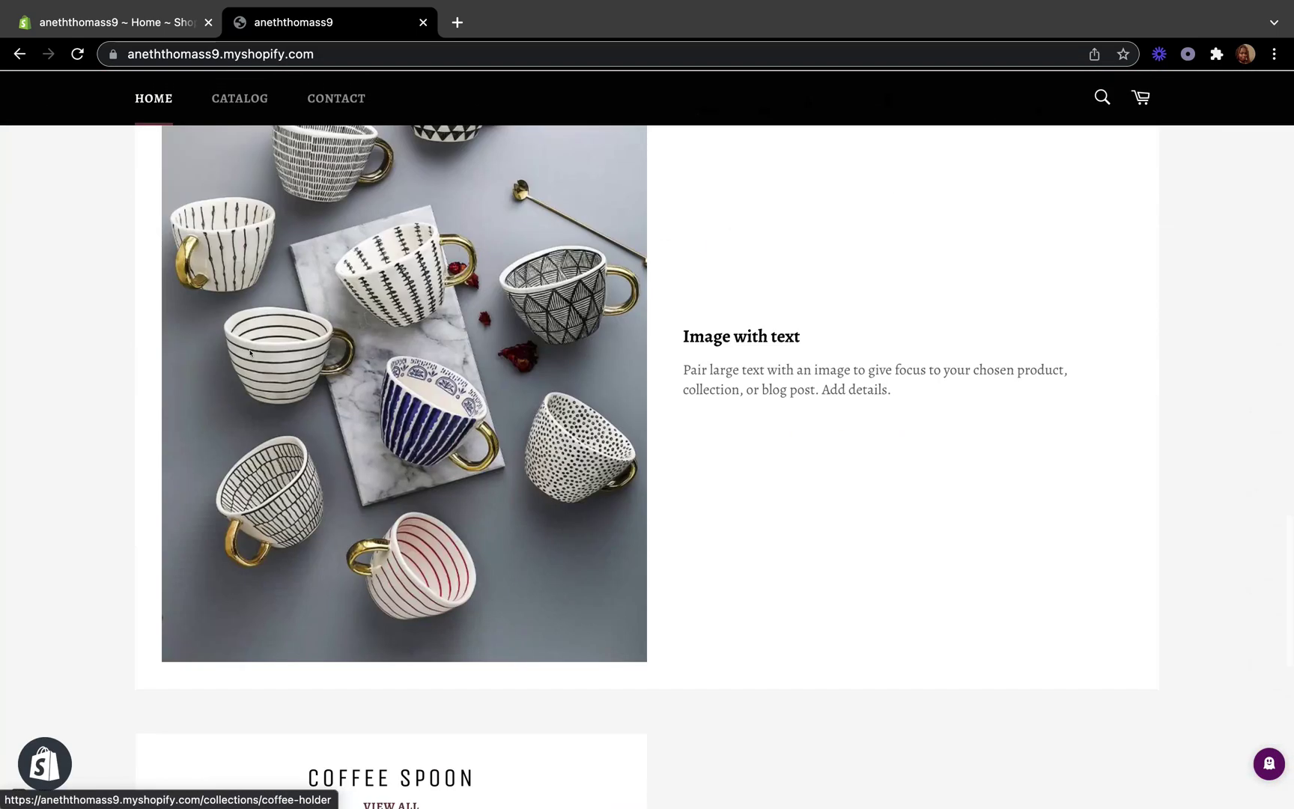
pyautogui.scroll(8, 250, 353)
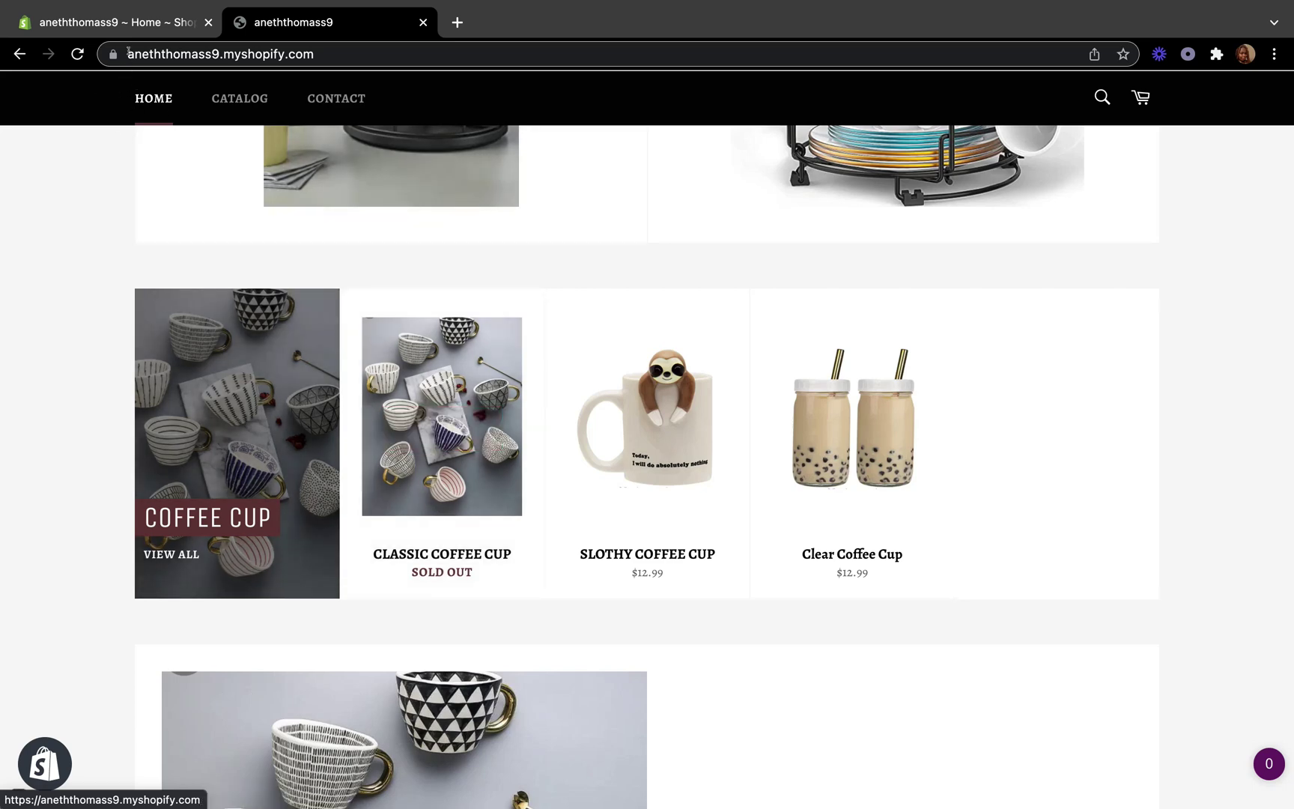
# Switch back to the store admin and open the COFFEE CUP collection for editing
pyautogui.click(120, 22)
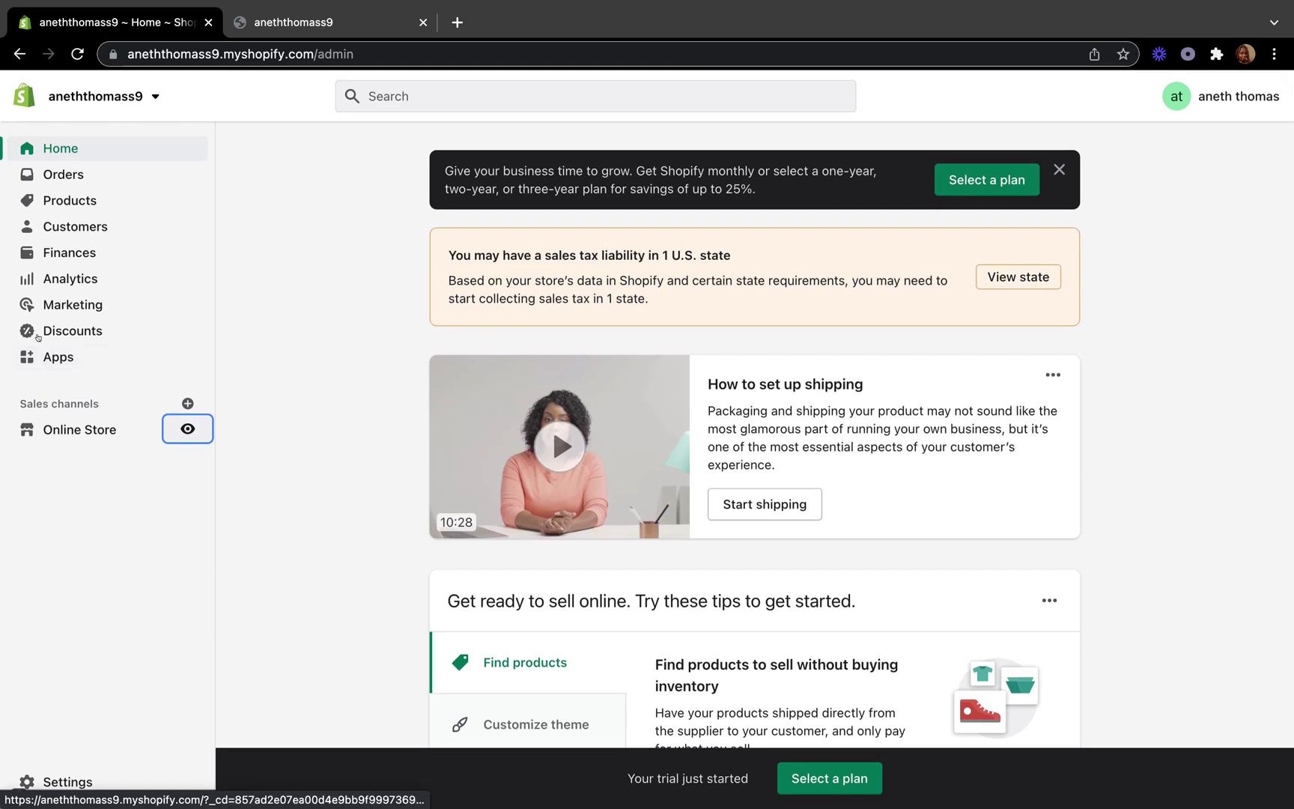
pyautogui.click(58, 210)
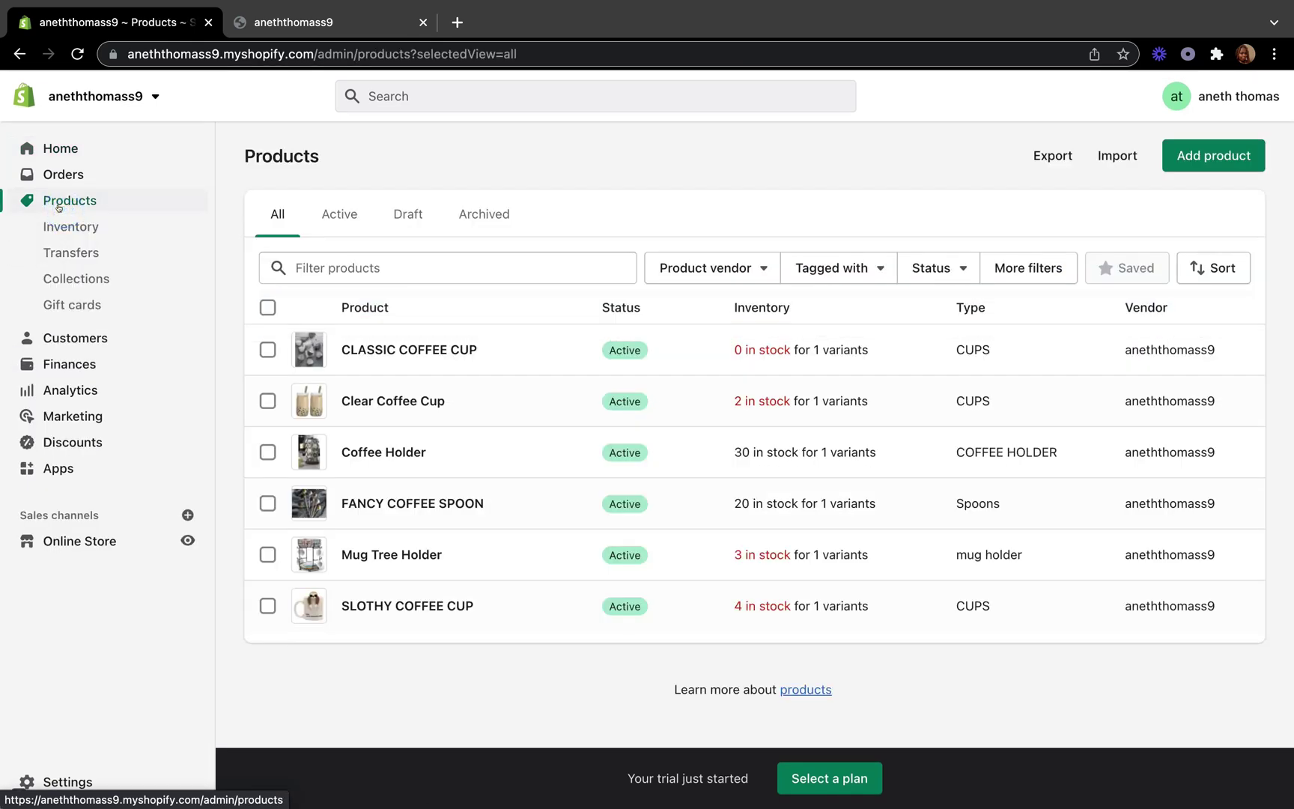
pyautogui.click(84, 277)
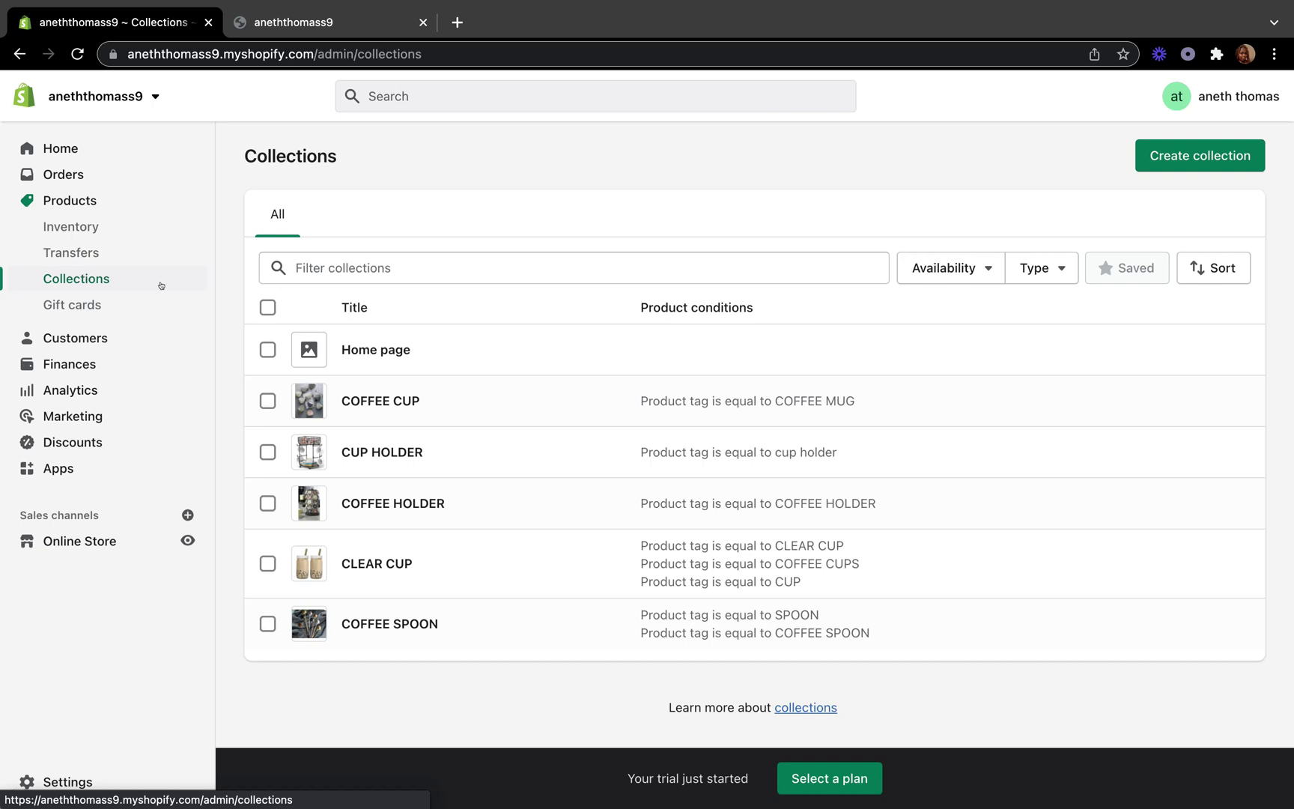
pyautogui.click(420, 418)
# Examine the COFFEE CUP collection's matching conditions and the products it includes
pyautogui.scroll(-5, 424, 490)
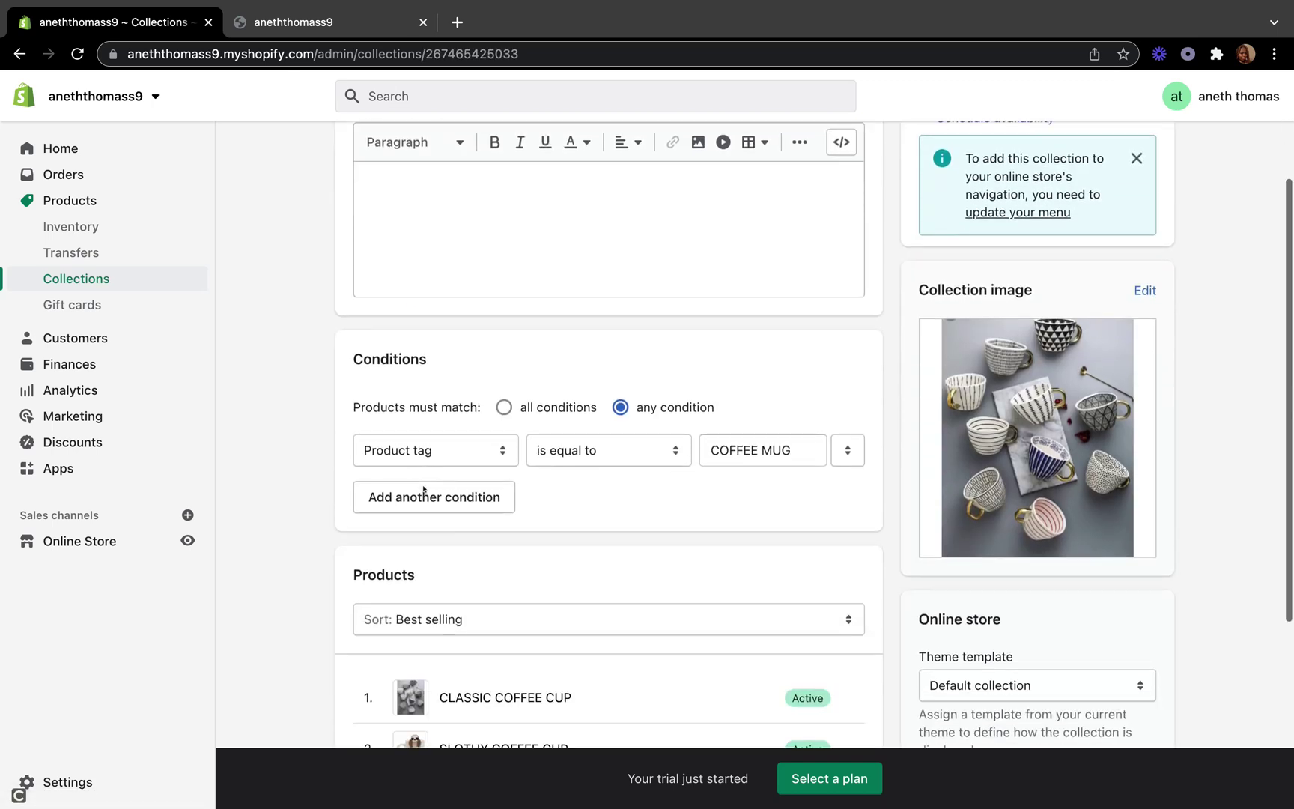
pyautogui.scroll(-1, 423, 491)
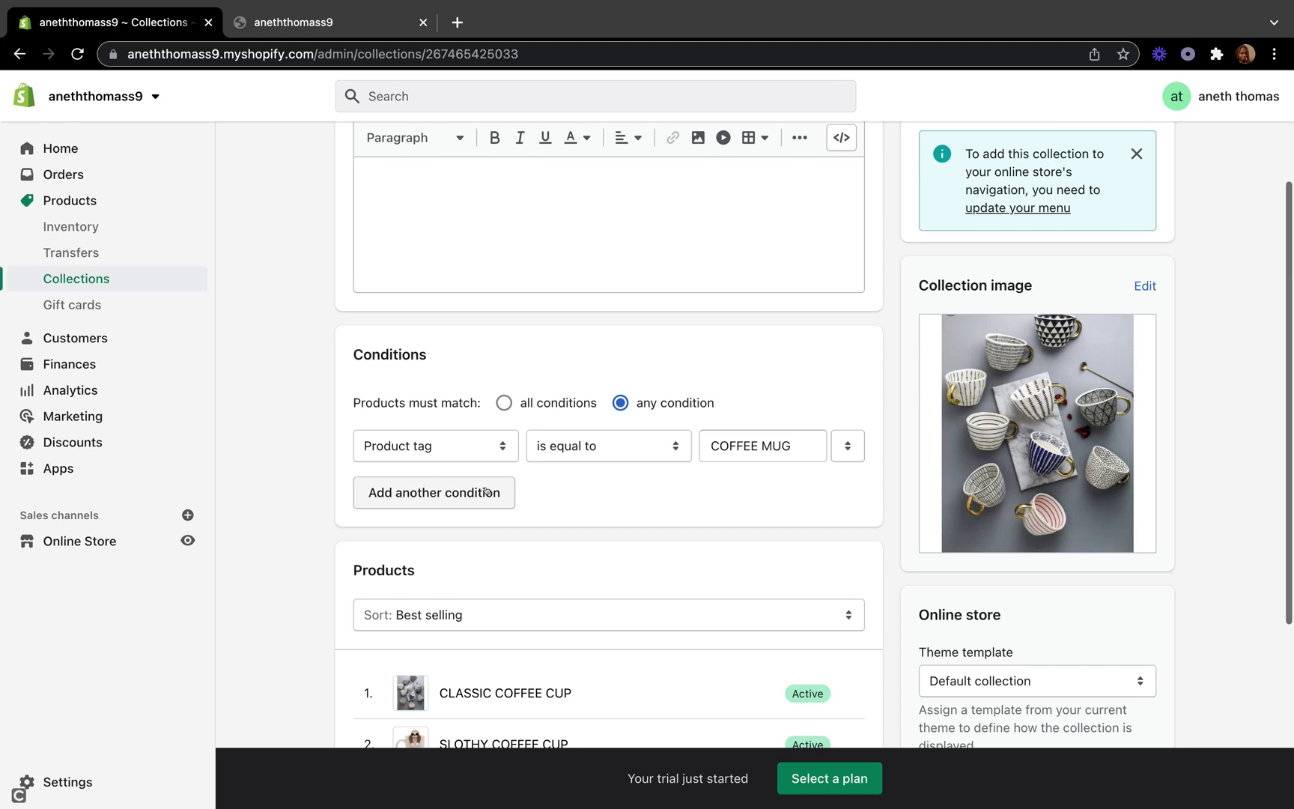
pyautogui.scroll(3, 655, 392)
pyautogui.scroll(-3, 653, 387)
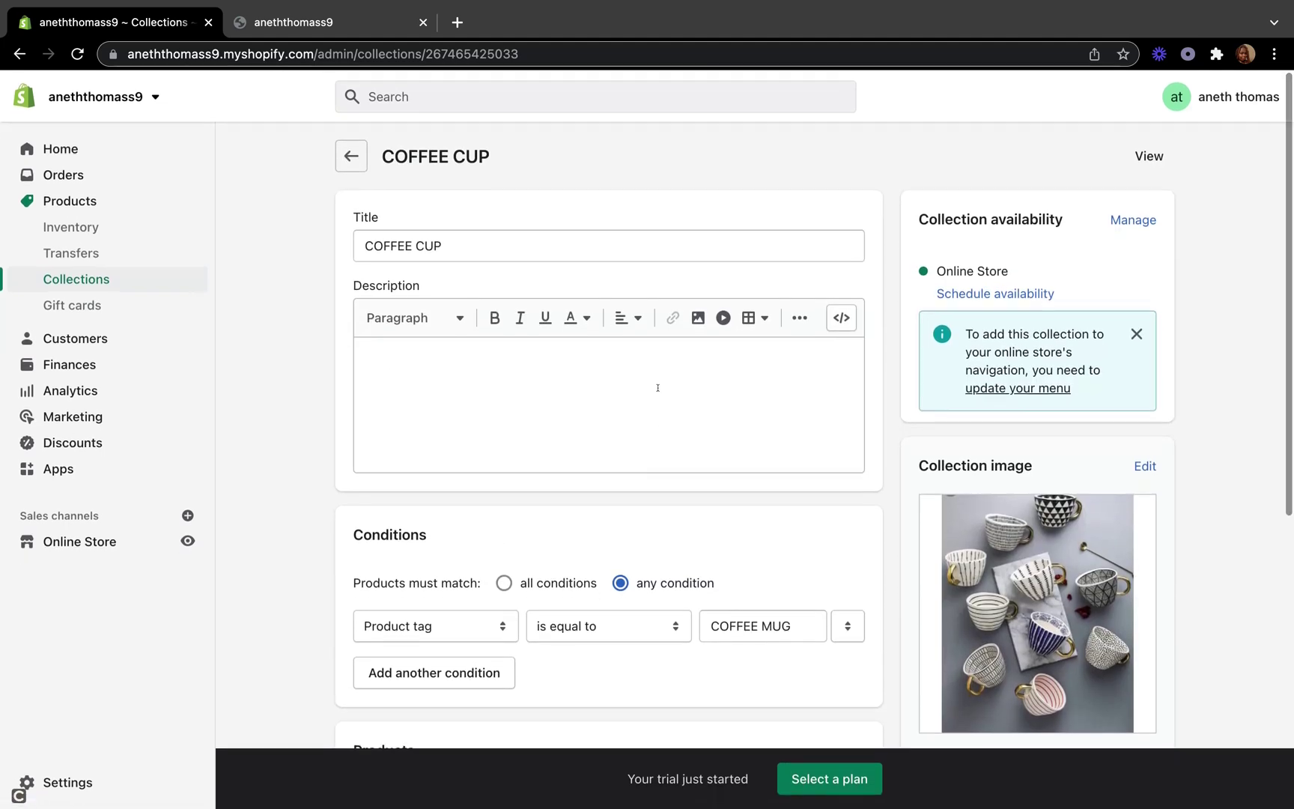
pyautogui.scroll(-1, 657, 387)
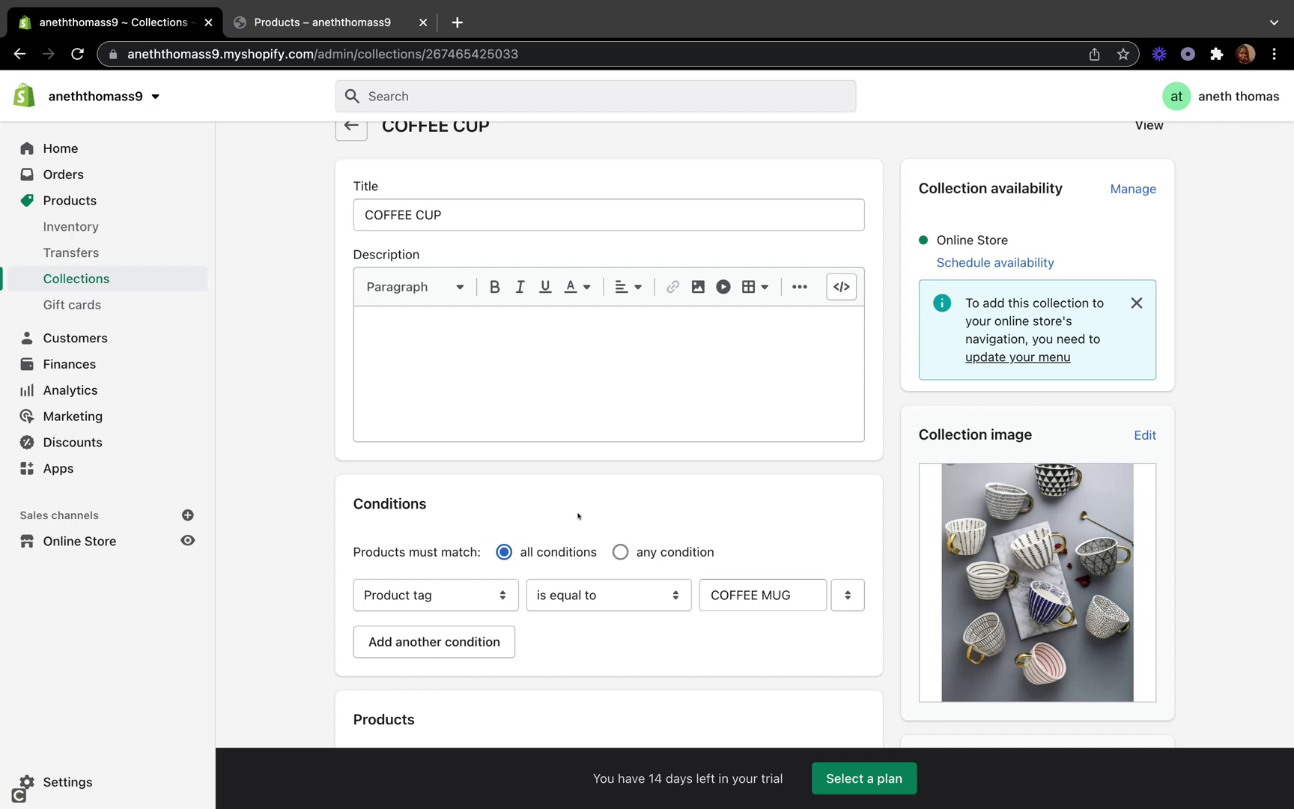
pyautogui.scroll(-3, 578, 515)
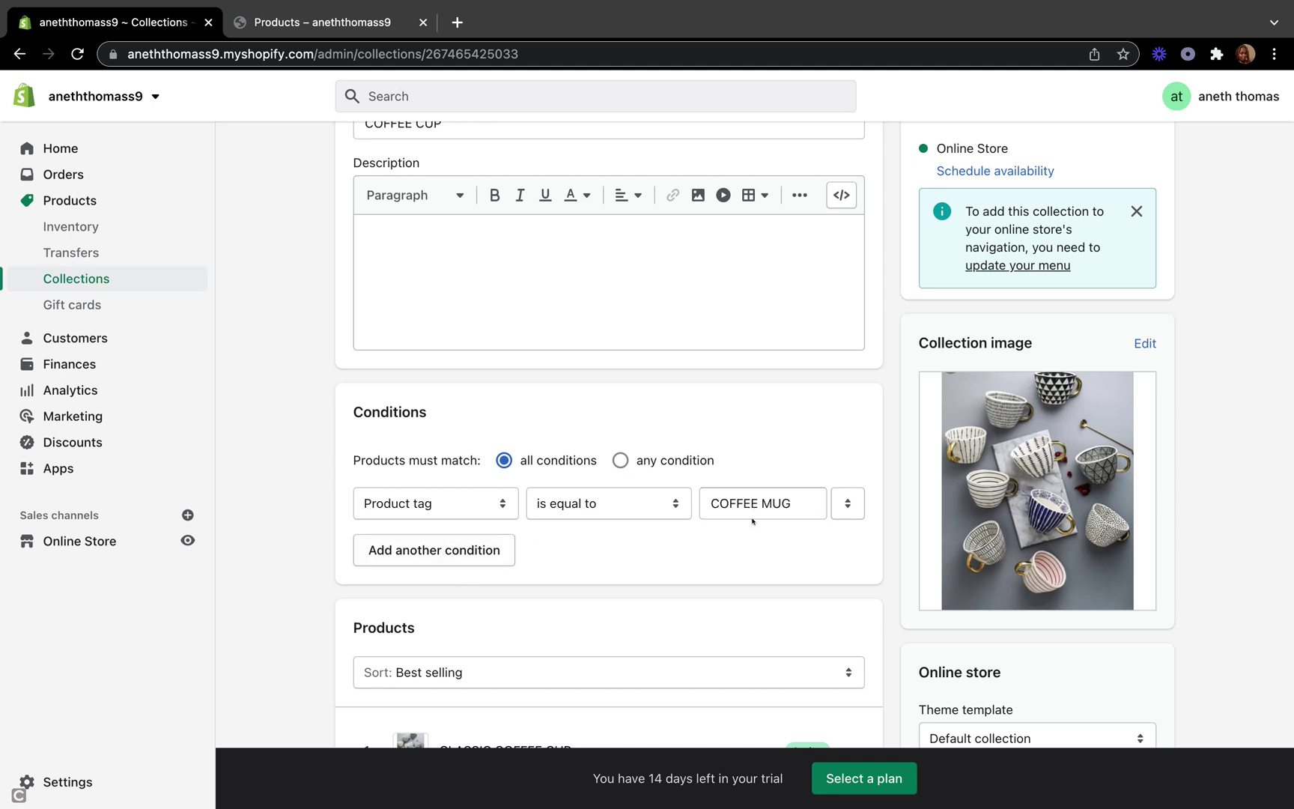
pyautogui.scroll(-2, 550, 538)
pyautogui.scroll(-3, 549, 538)
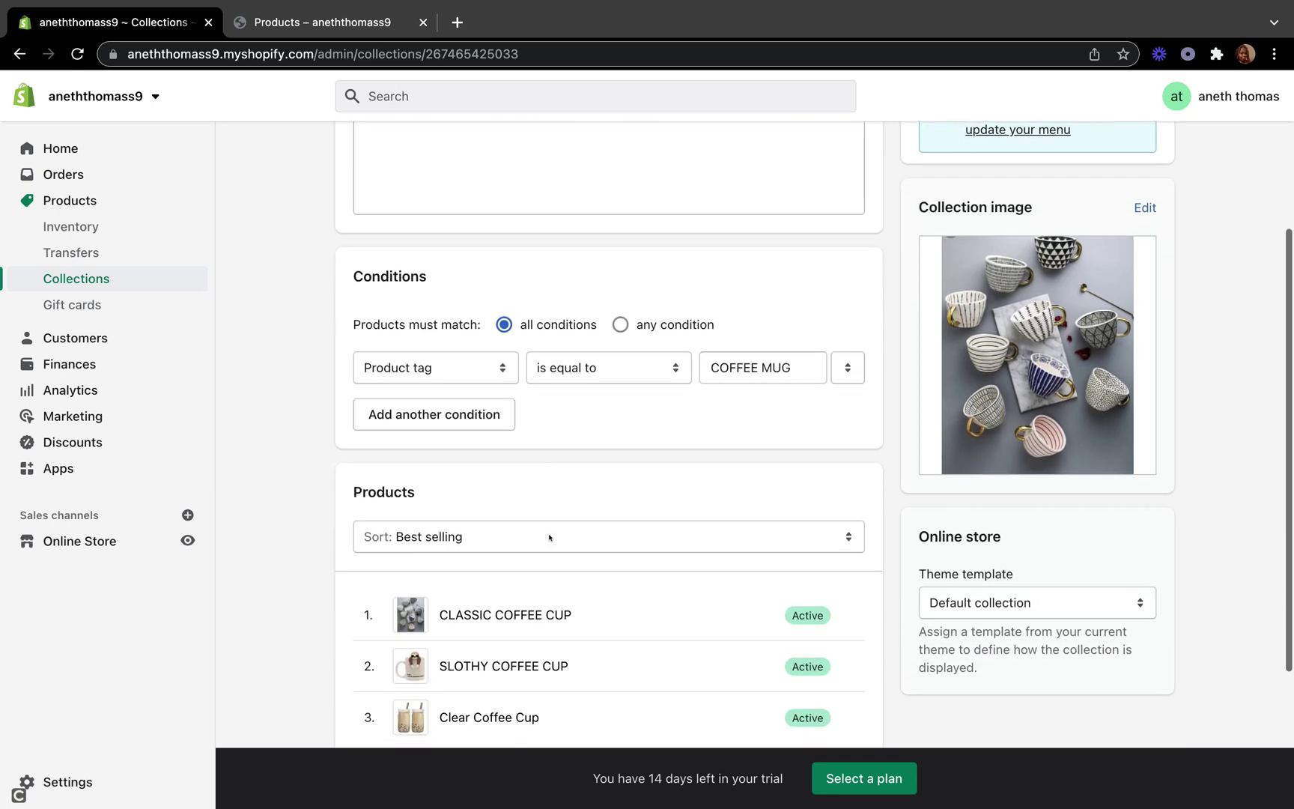
# Add a second condition to the COFFEE CUP collection requiring inventory stock greater than 0
pyautogui.click(431, 416)
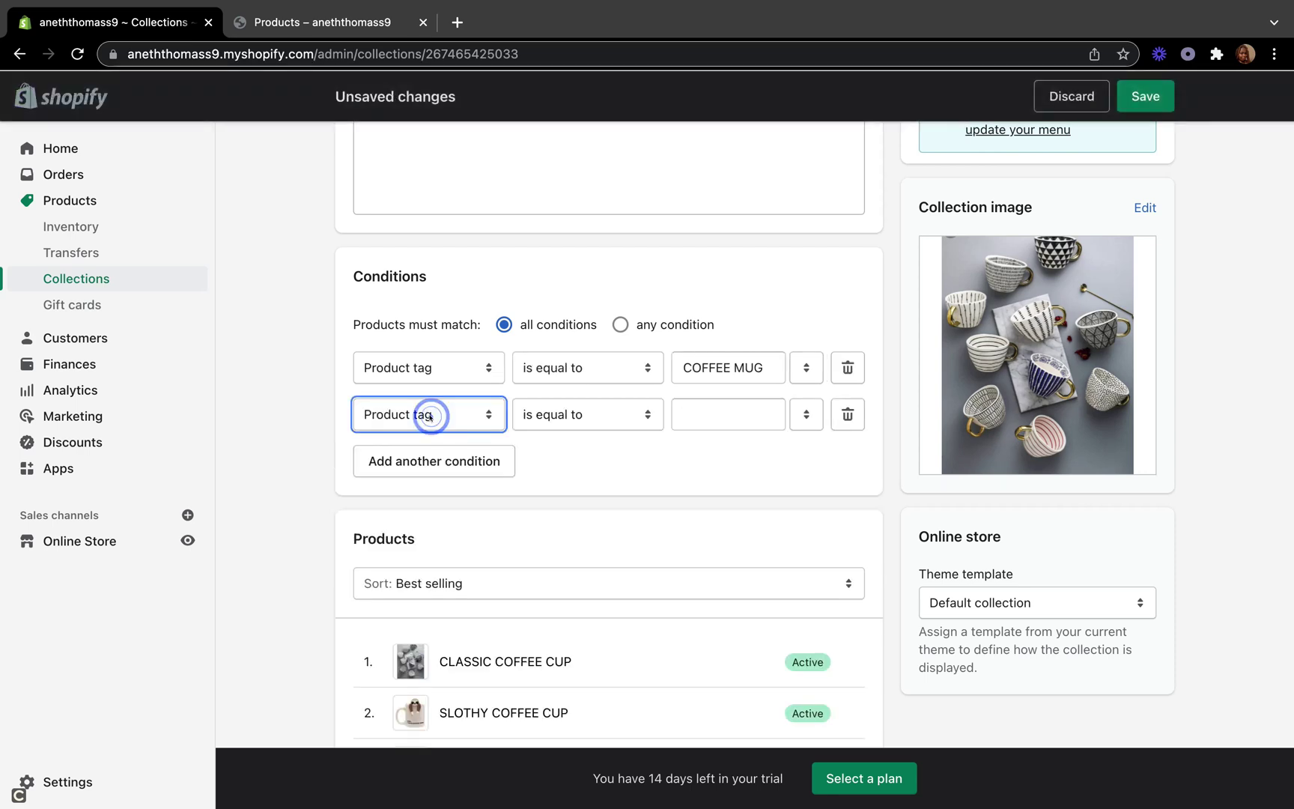
pyautogui.click(487, 417)
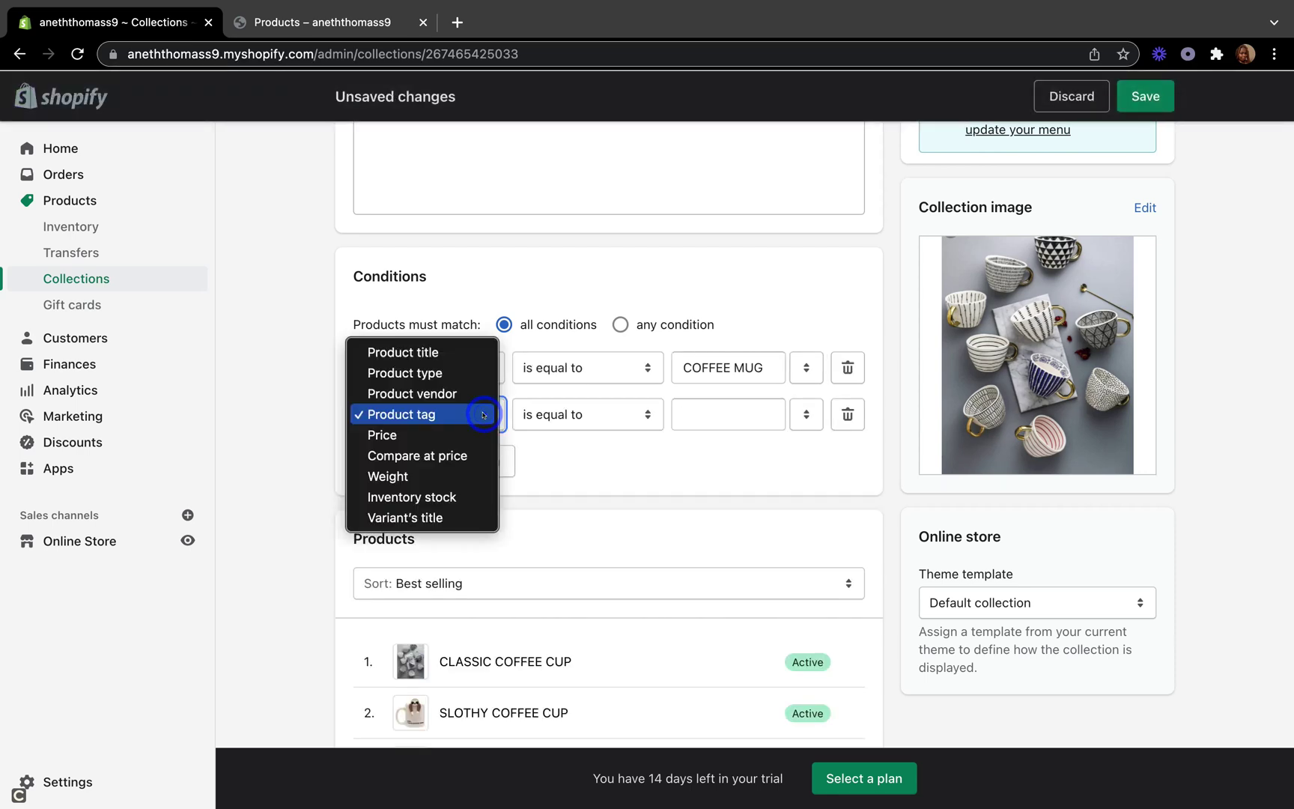
pyautogui.click(432, 497)
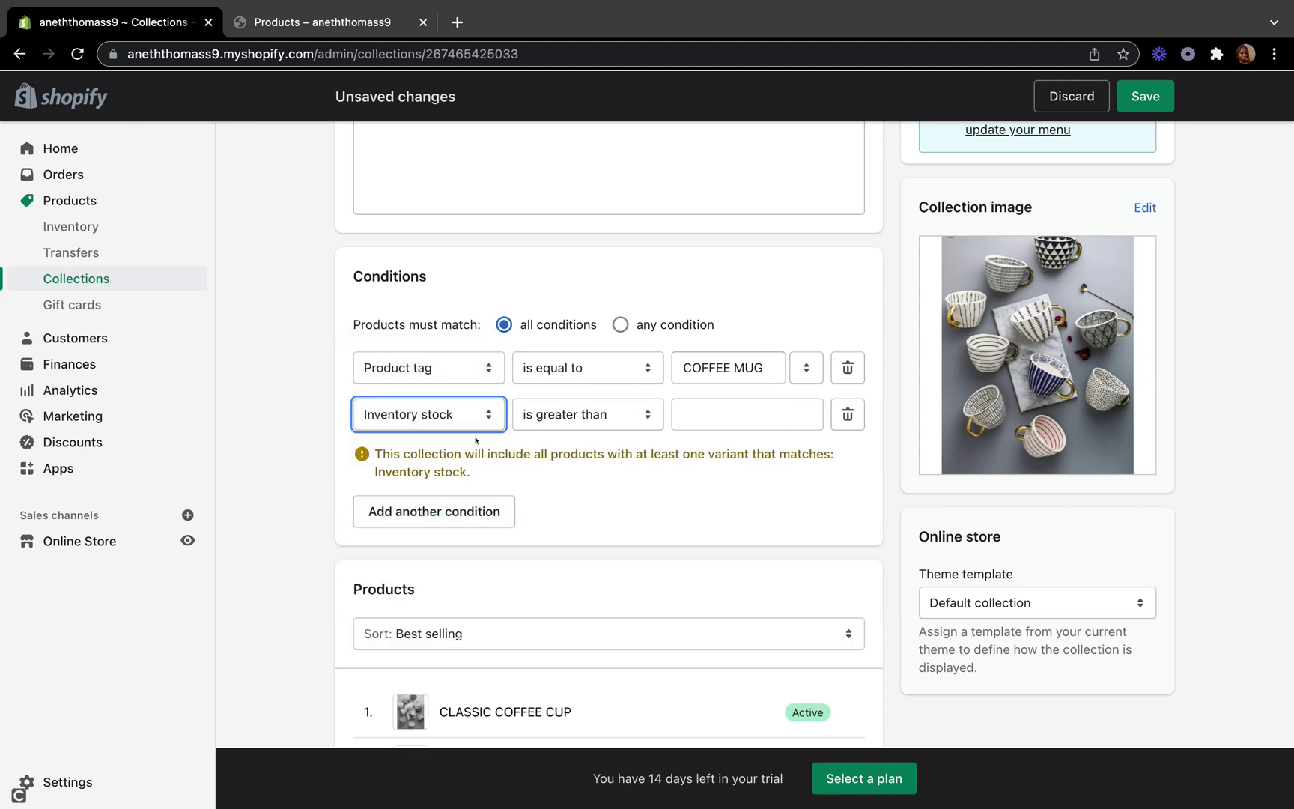
pyautogui.click(703, 396)
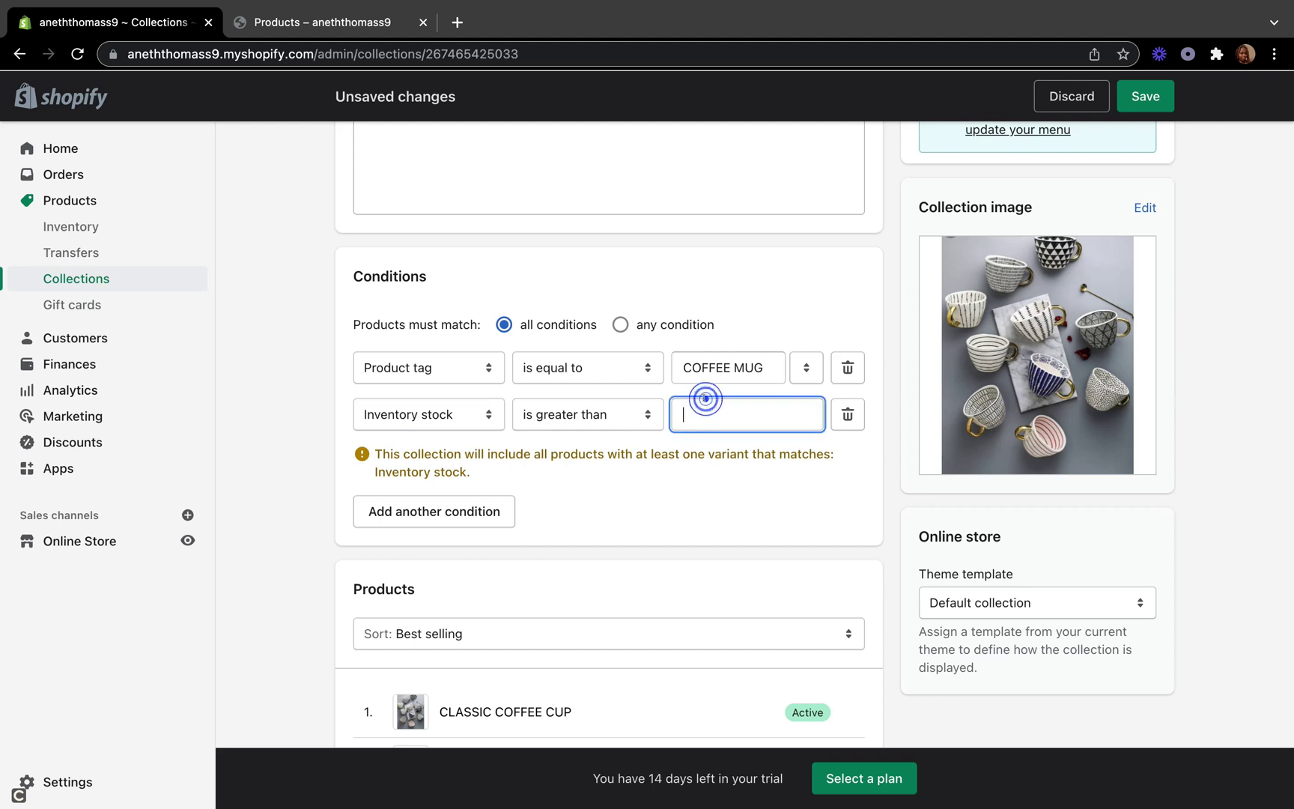
pyautogui.write('0')
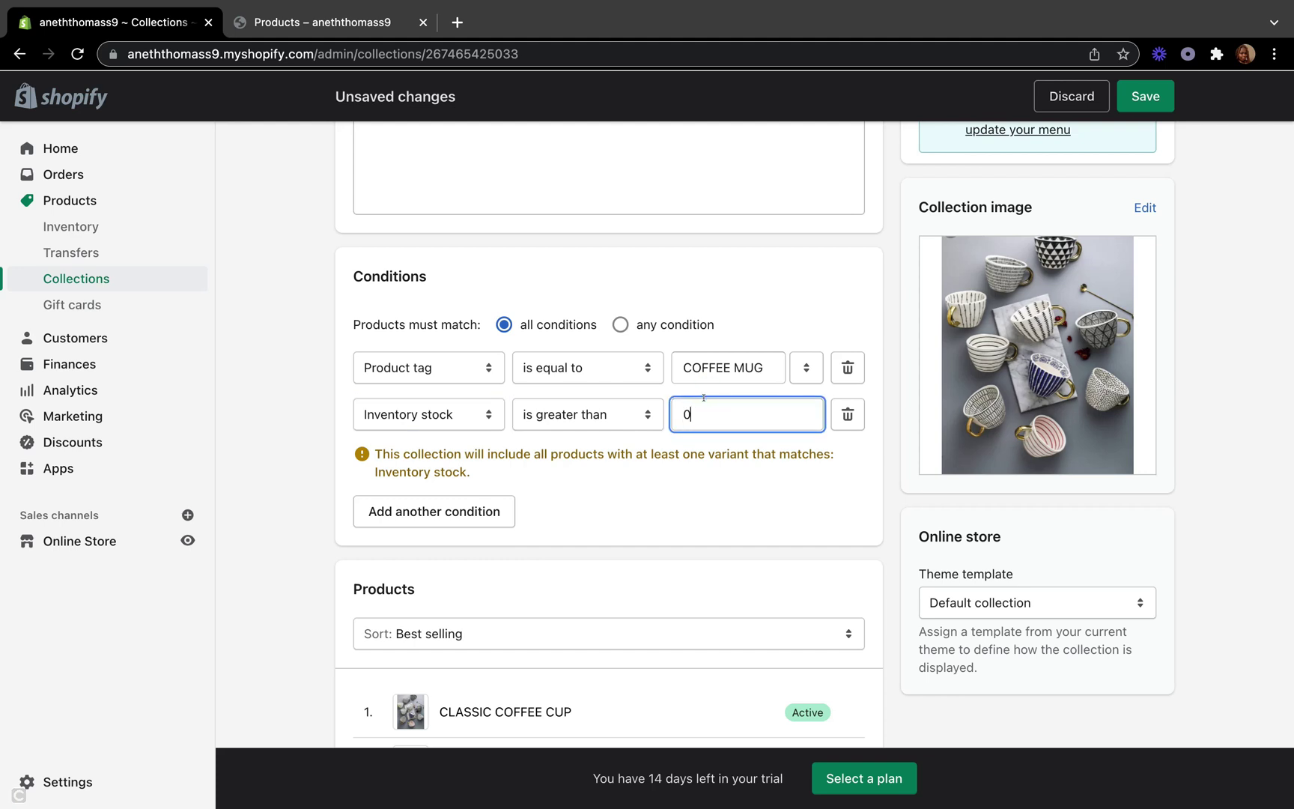
pyautogui.click(704, 472)
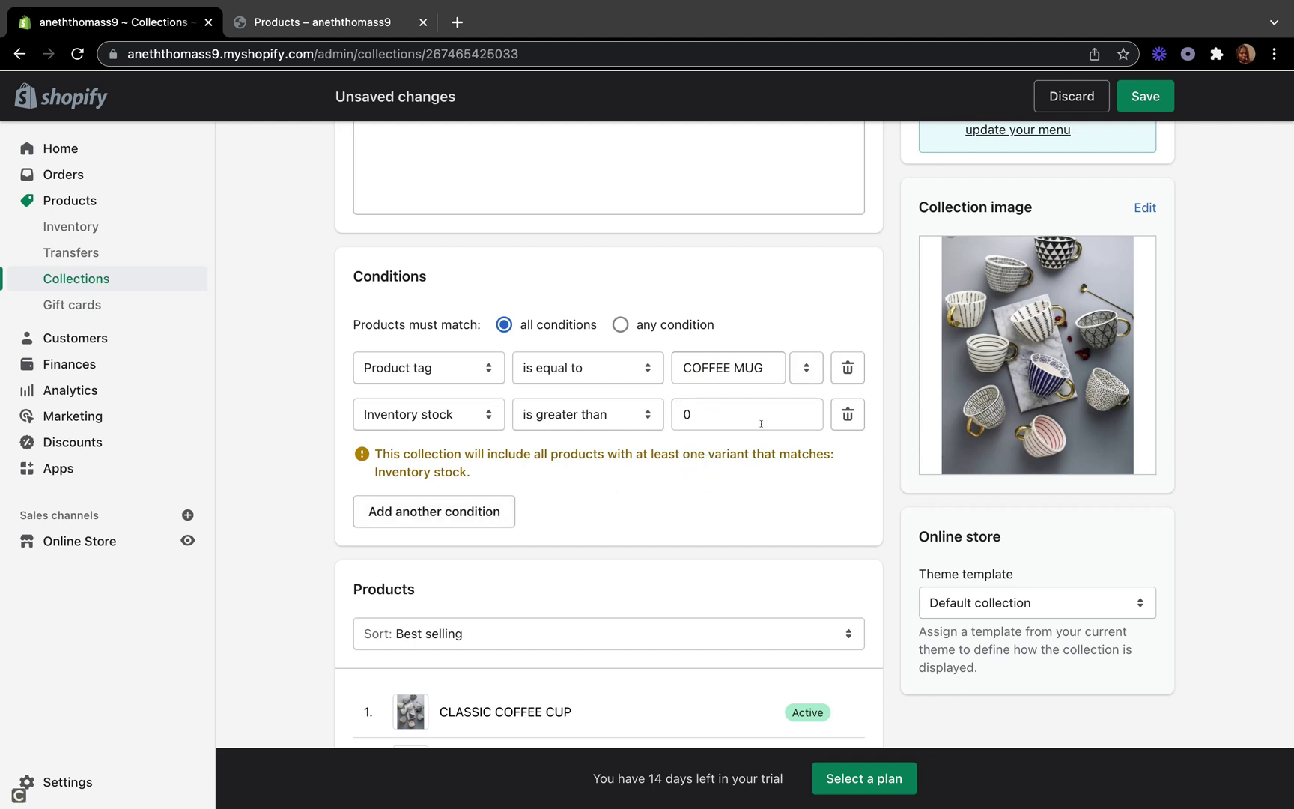
pyautogui.scroll(2, 648, 465)
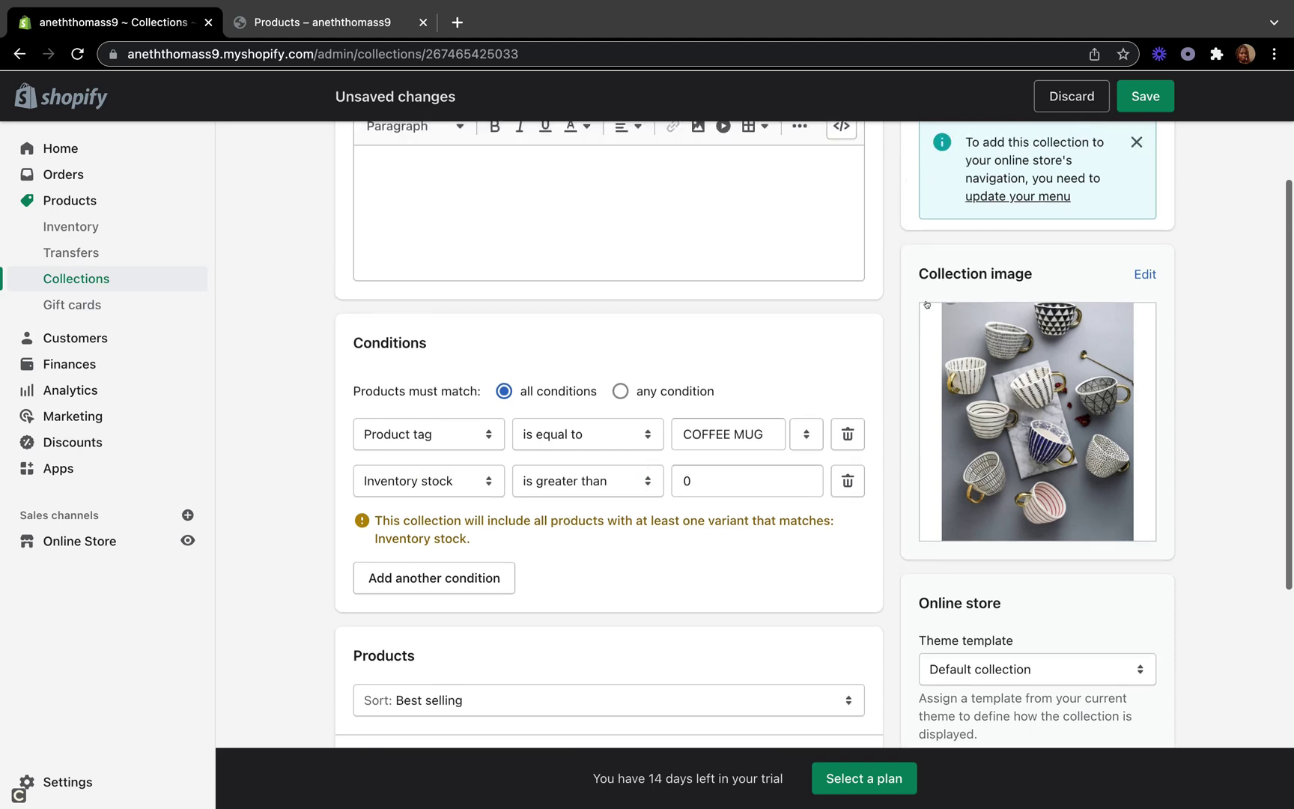
# Save the COFFEE CUP collection's changes and open the online store afresh, closing the old storefront tab
pyautogui.click(1139, 98)
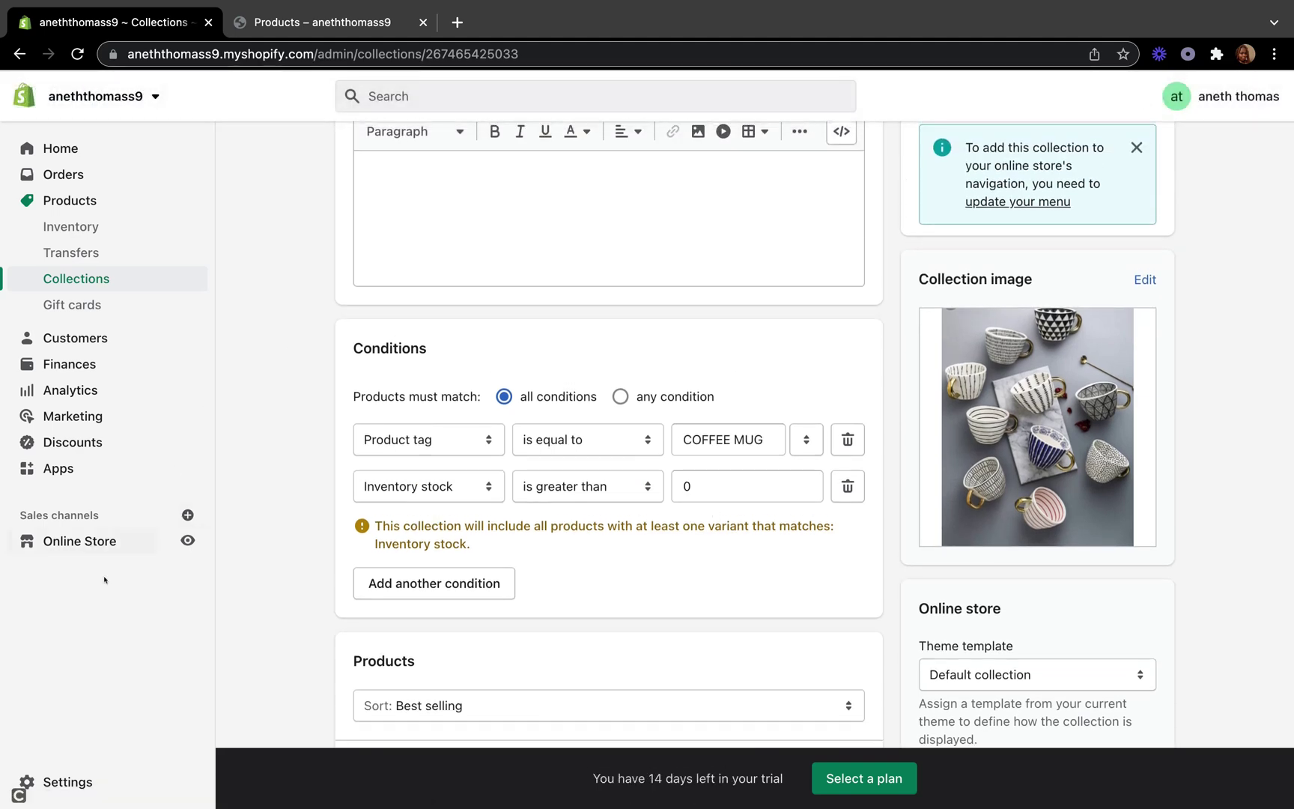
pyautogui.click(186, 541)
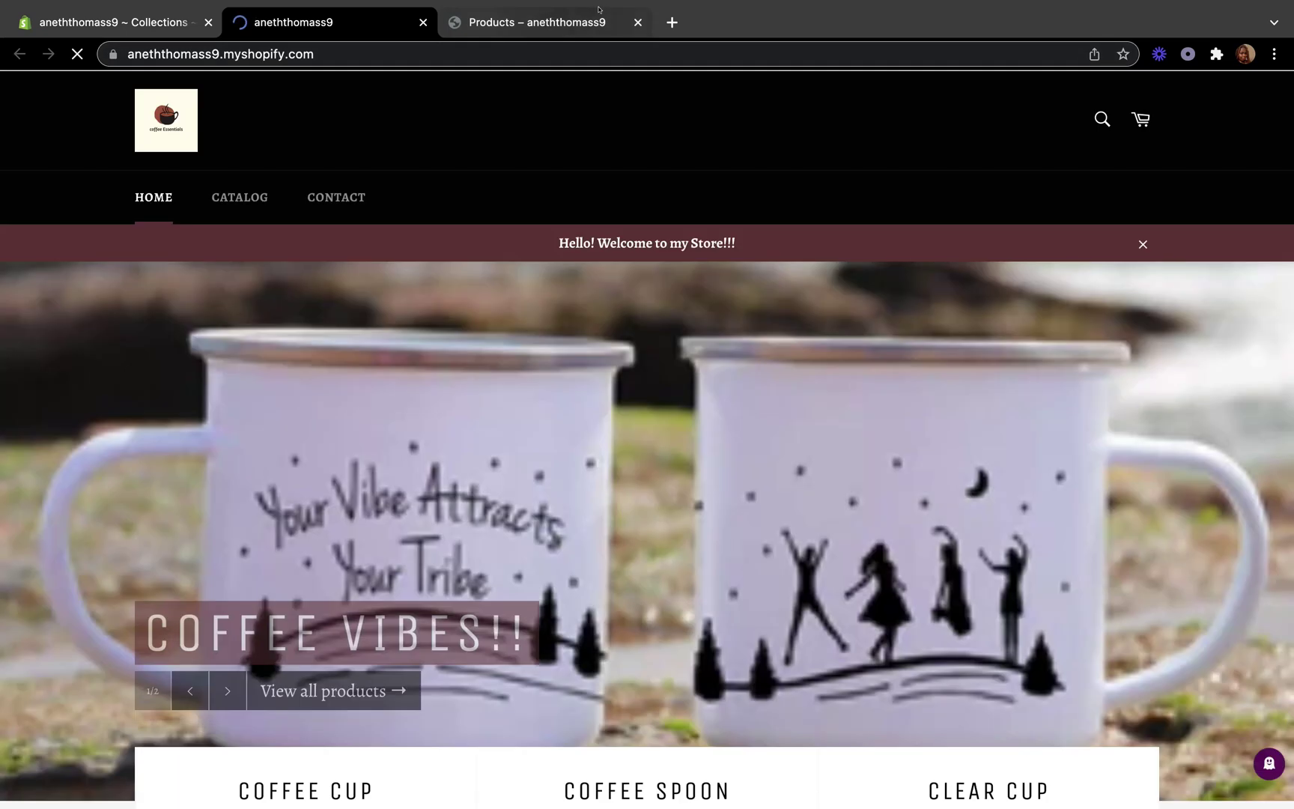
pyautogui.click(637, 22)
# Examine the products in the home page's Coffee Cup section and open the store's full catalog
pyautogui.scroll(-3, 577, 351)
pyautogui.scroll(-15, 577, 351)
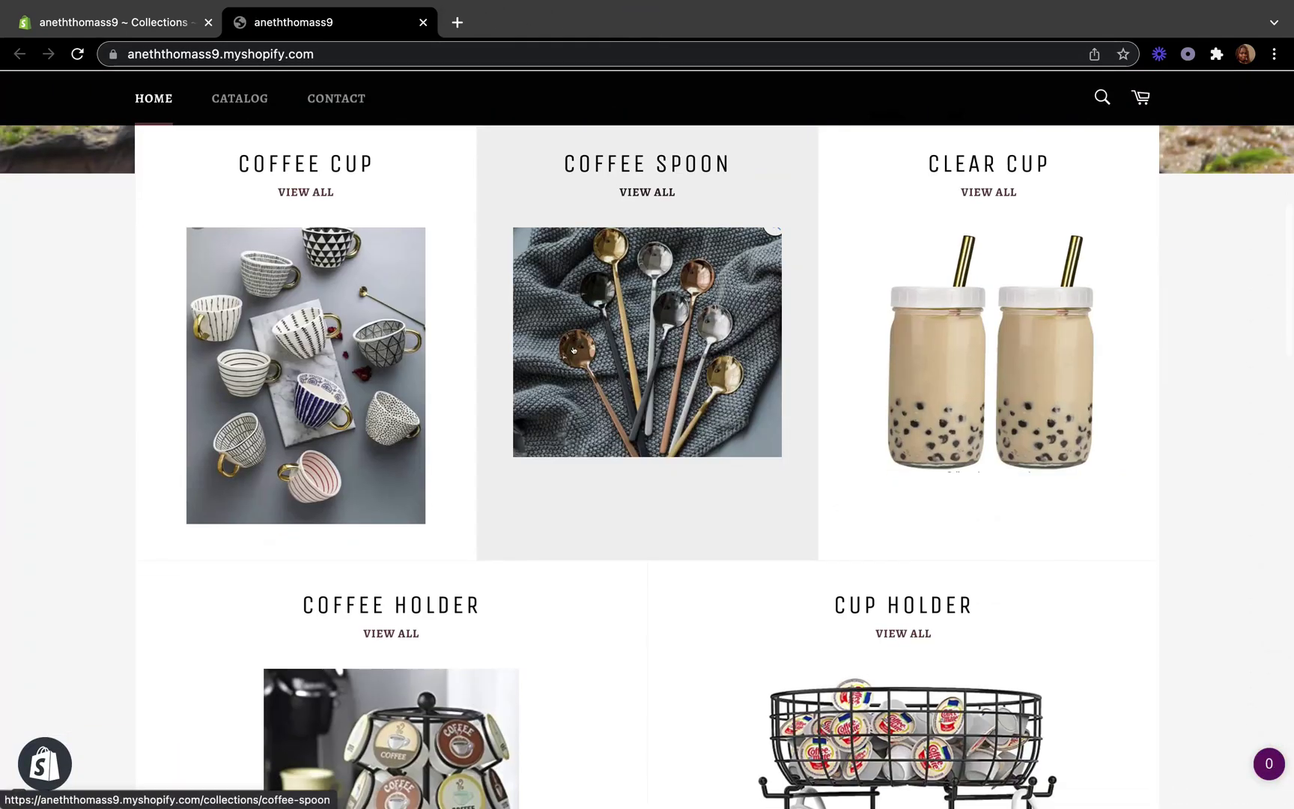
pyautogui.scroll(-12, 574, 351)
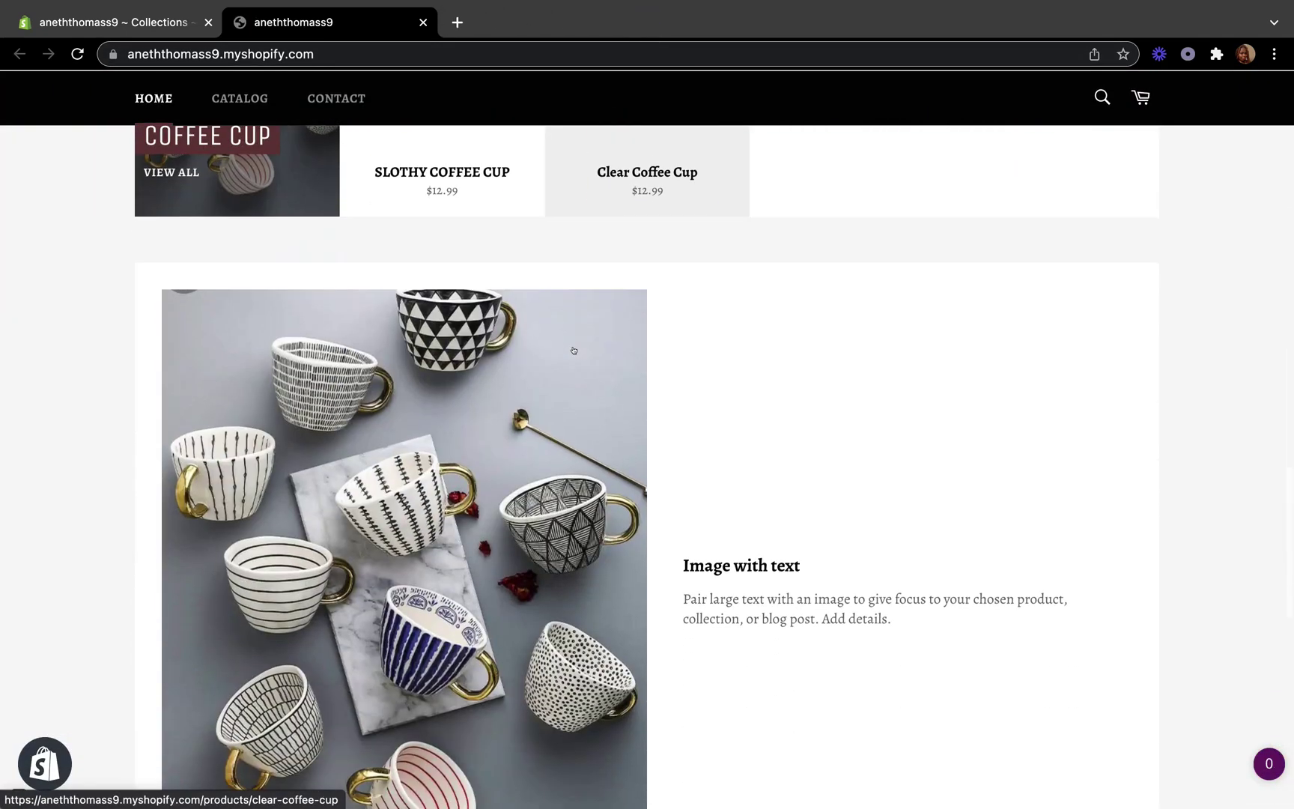
pyautogui.scroll(-2, 573, 351)
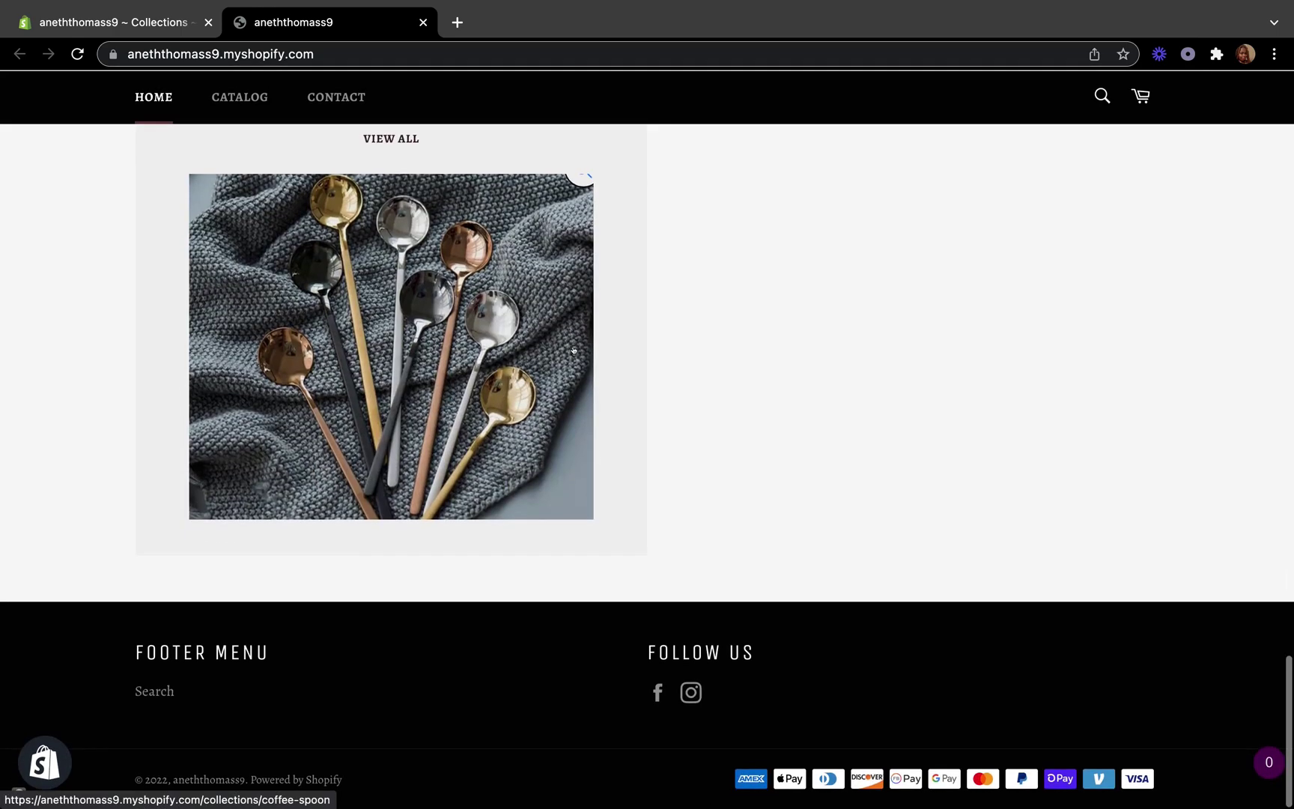
pyautogui.scroll(12, 576, 351)
pyautogui.scroll(4, 576, 351)
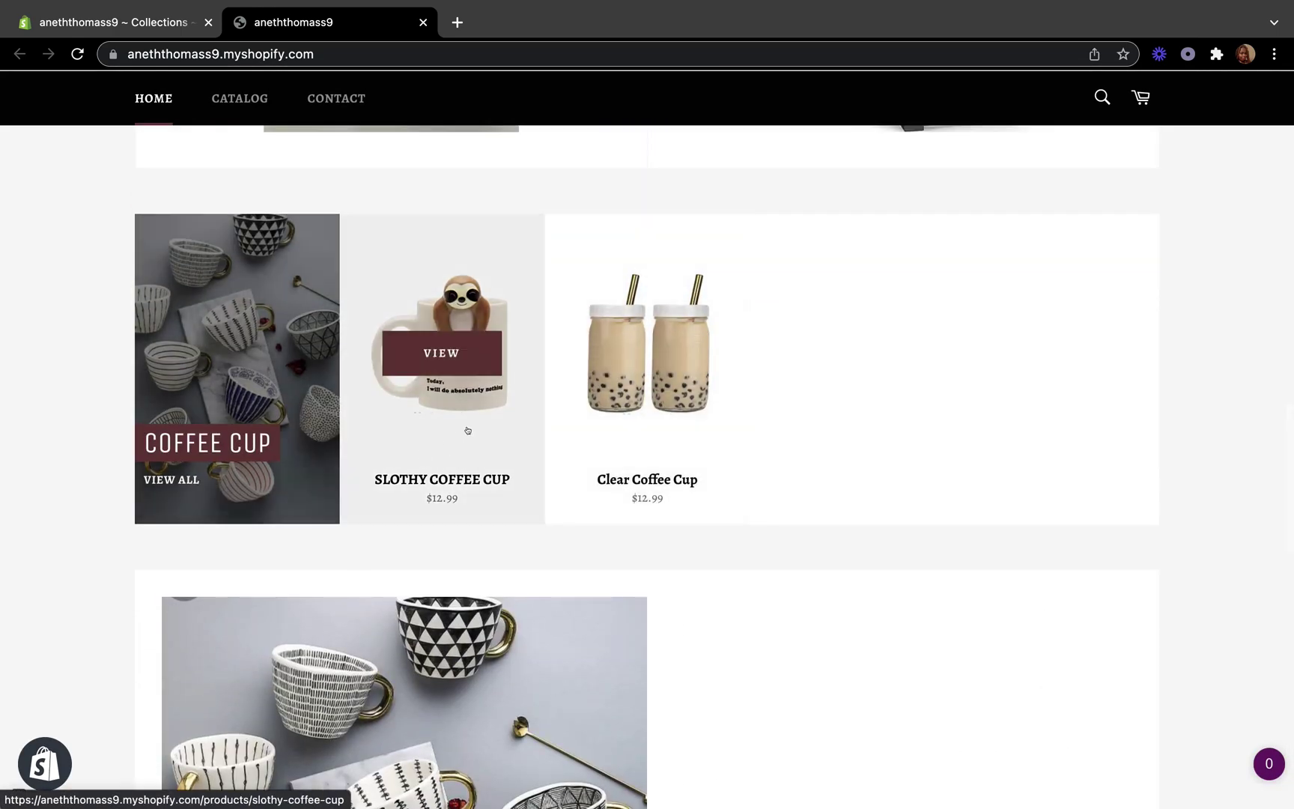
pyautogui.scroll(8, 633, 442)
pyautogui.click(229, 96)
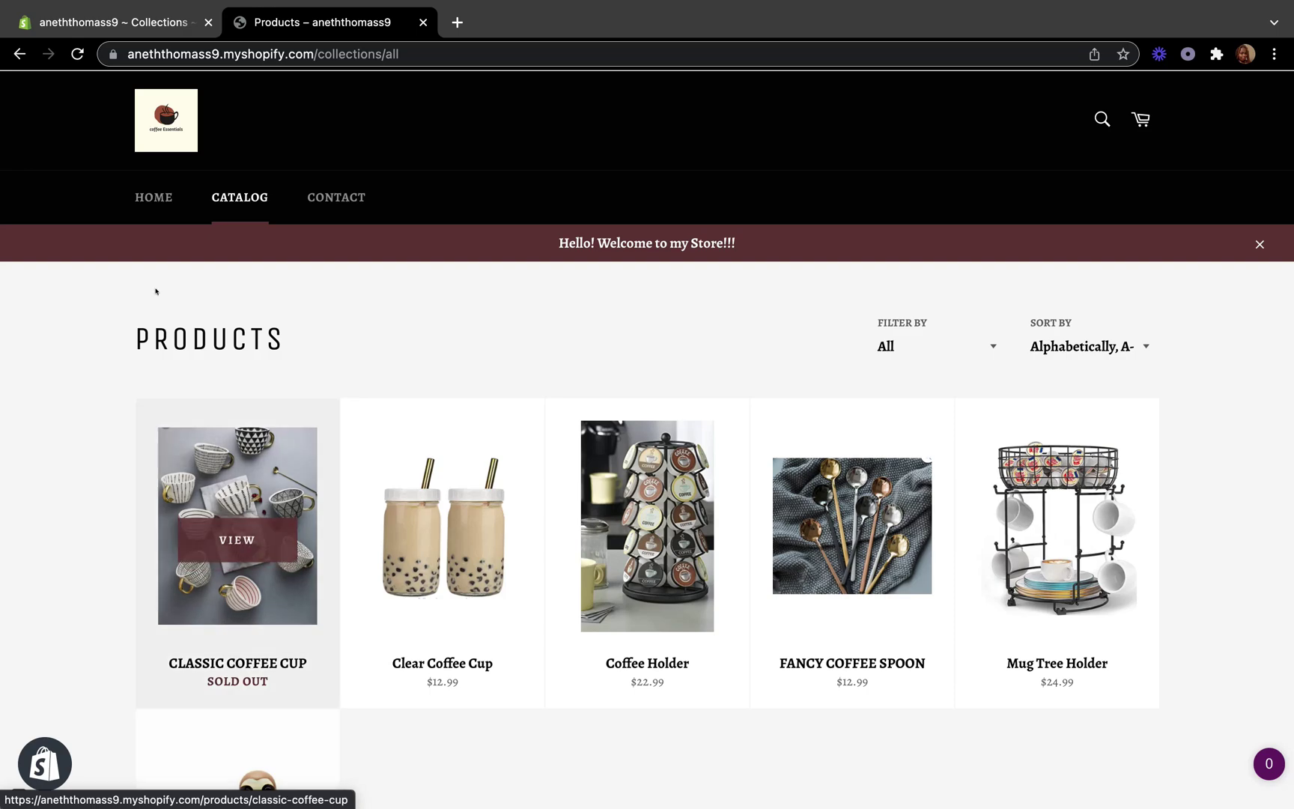
# Go back to the storefront's home page, recheck its Coffee Cup section, and compare it with the catalog's product list
pyautogui.click(153, 197)
pyautogui.scroll(-10, 303, 463)
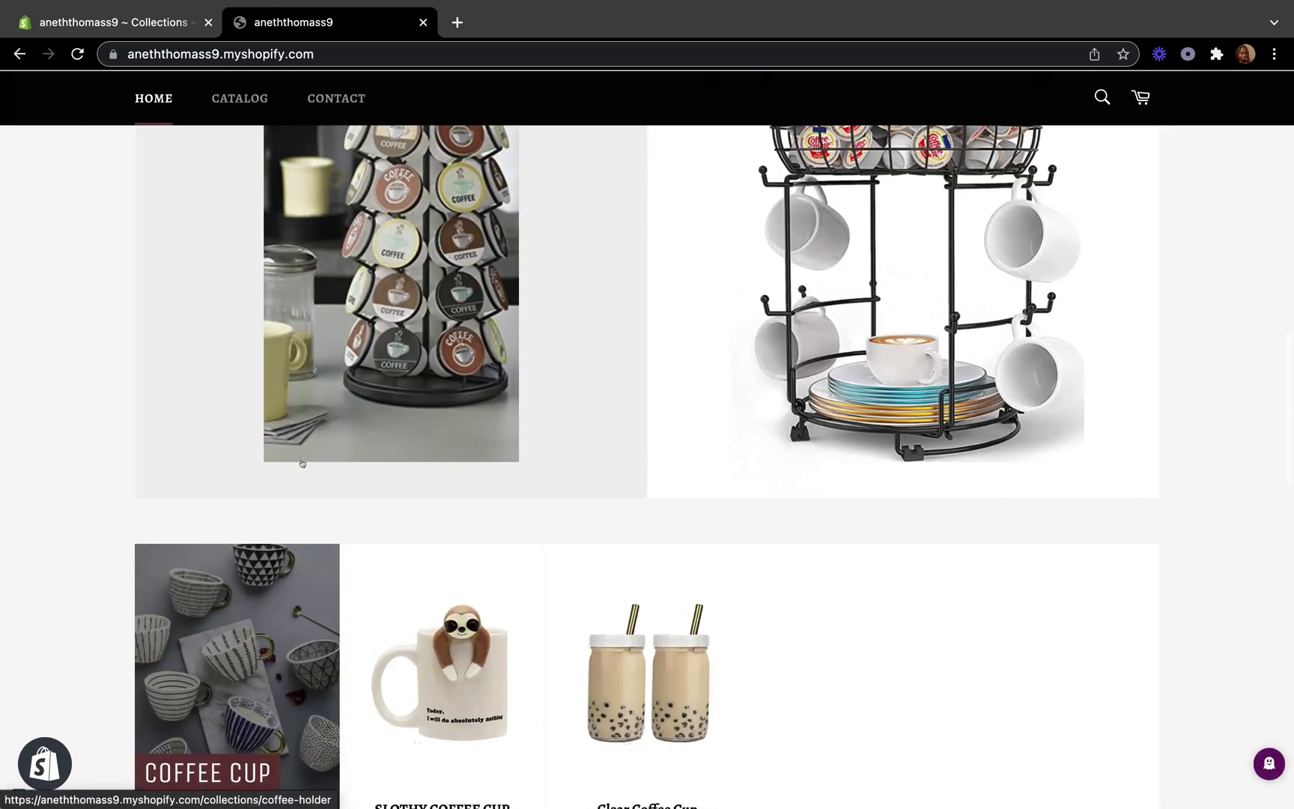
pyautogui.scroll(-6, 302, 463)
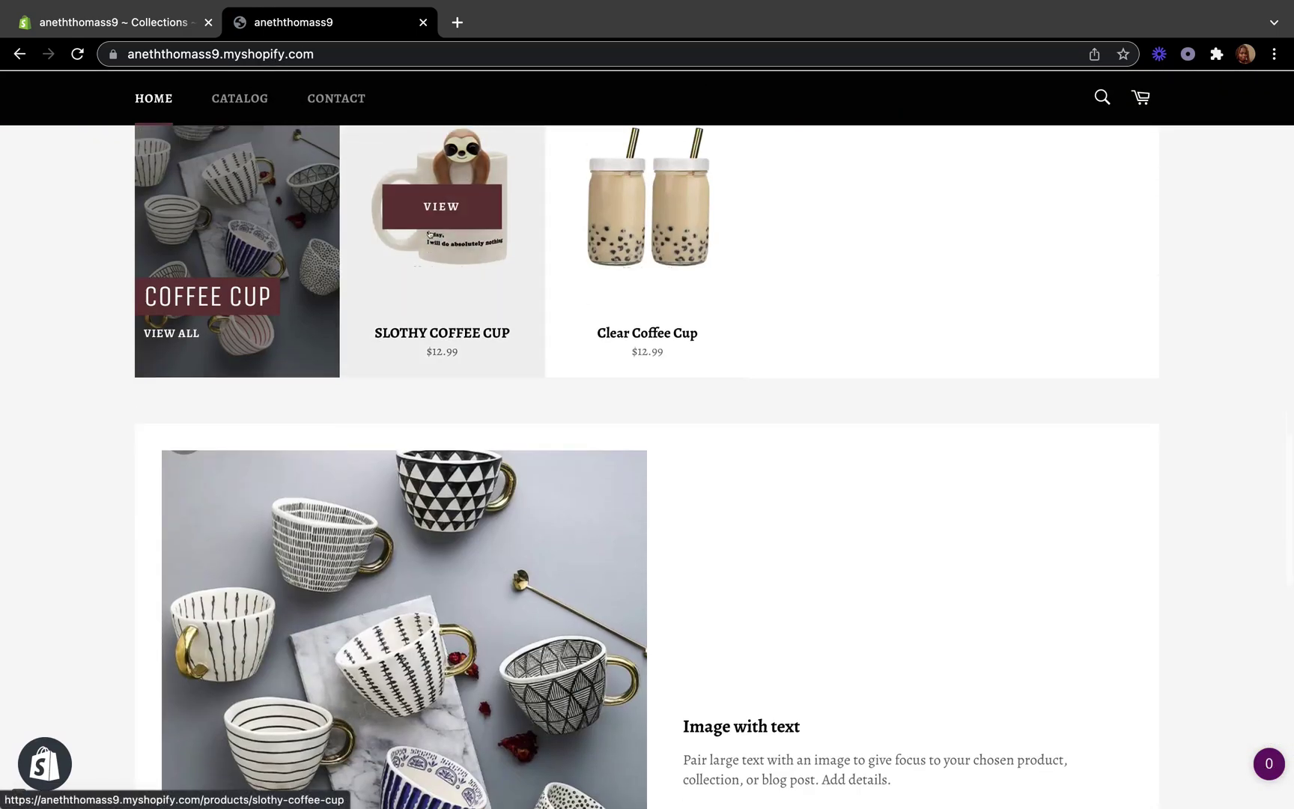
pyautogui.scroll(2, 429, 235)
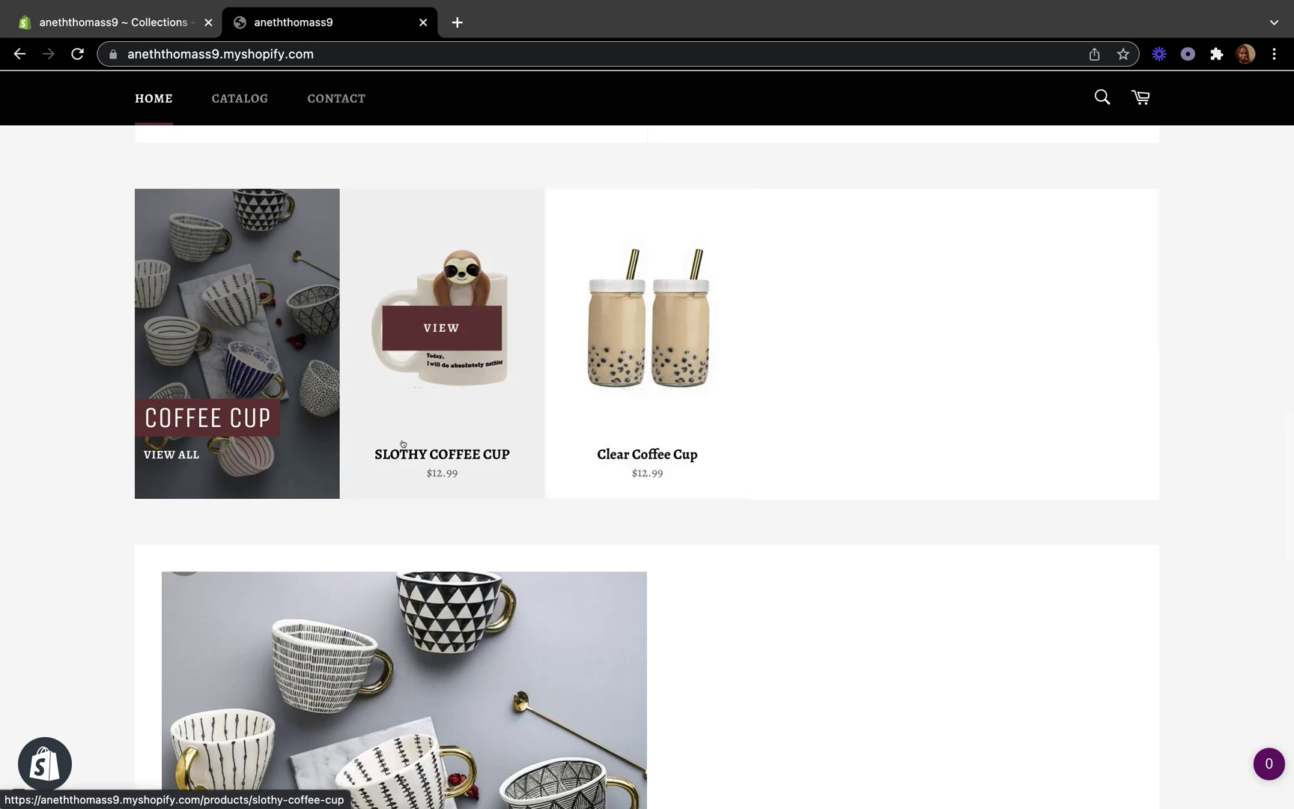
pyautogui.scroll(10, 420, 434)
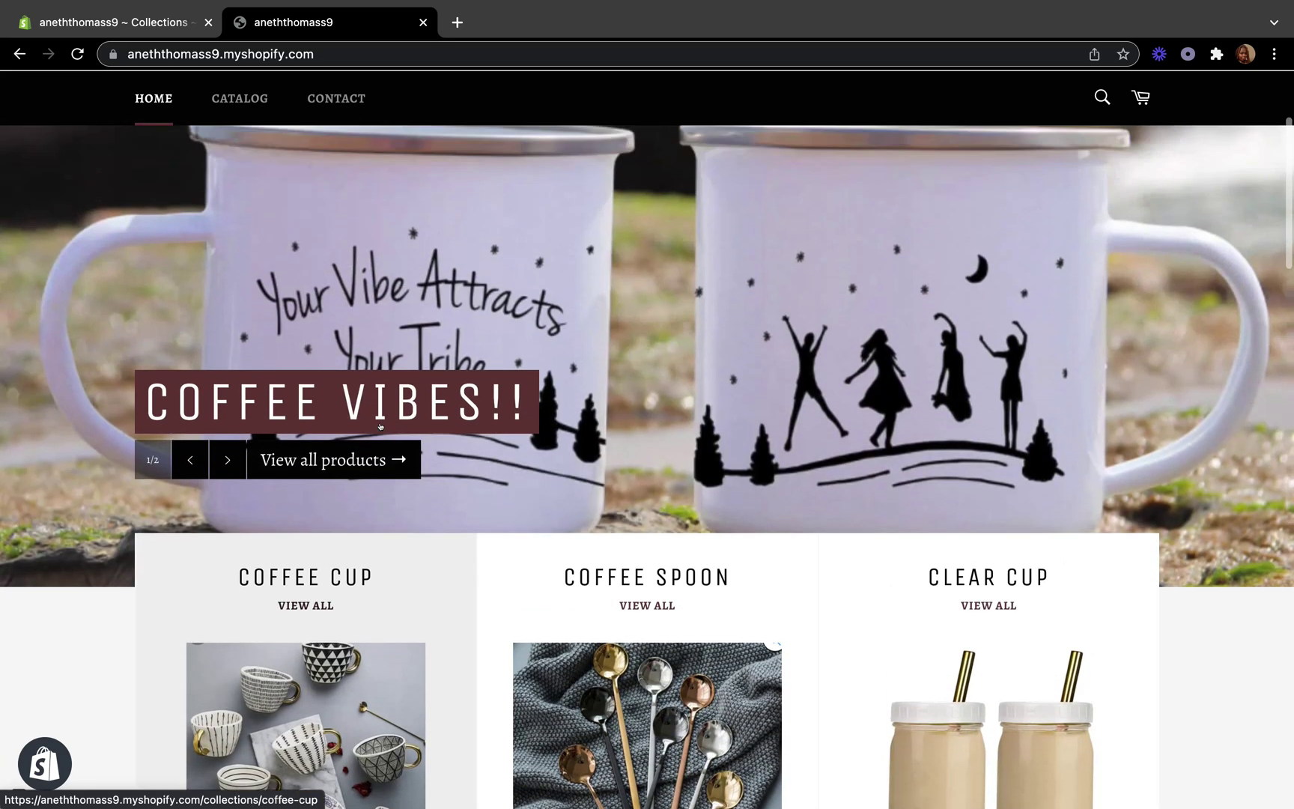
pyautogui.scroll(3, 380, 426)
pyautogui.scroll(-4, 344, 397)
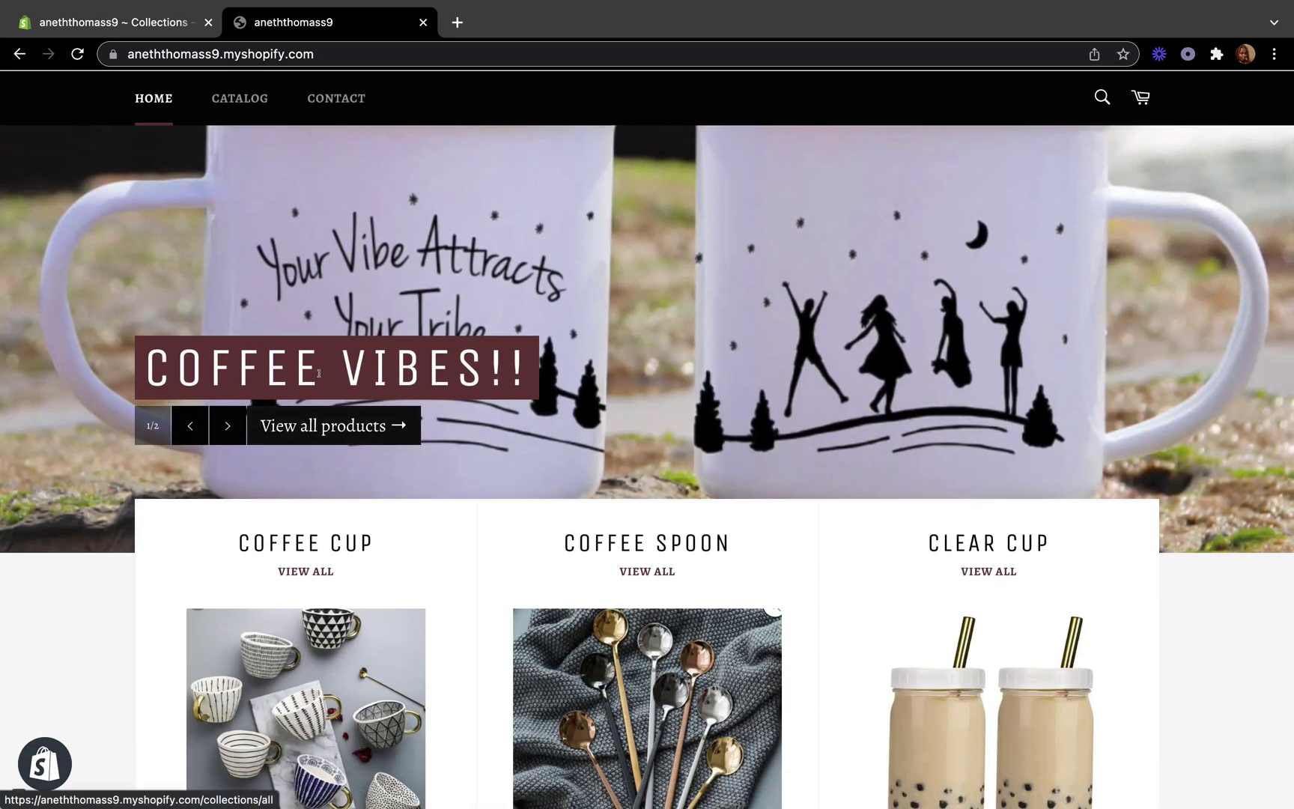
pyautogui.scroll(-15, 319, 373)
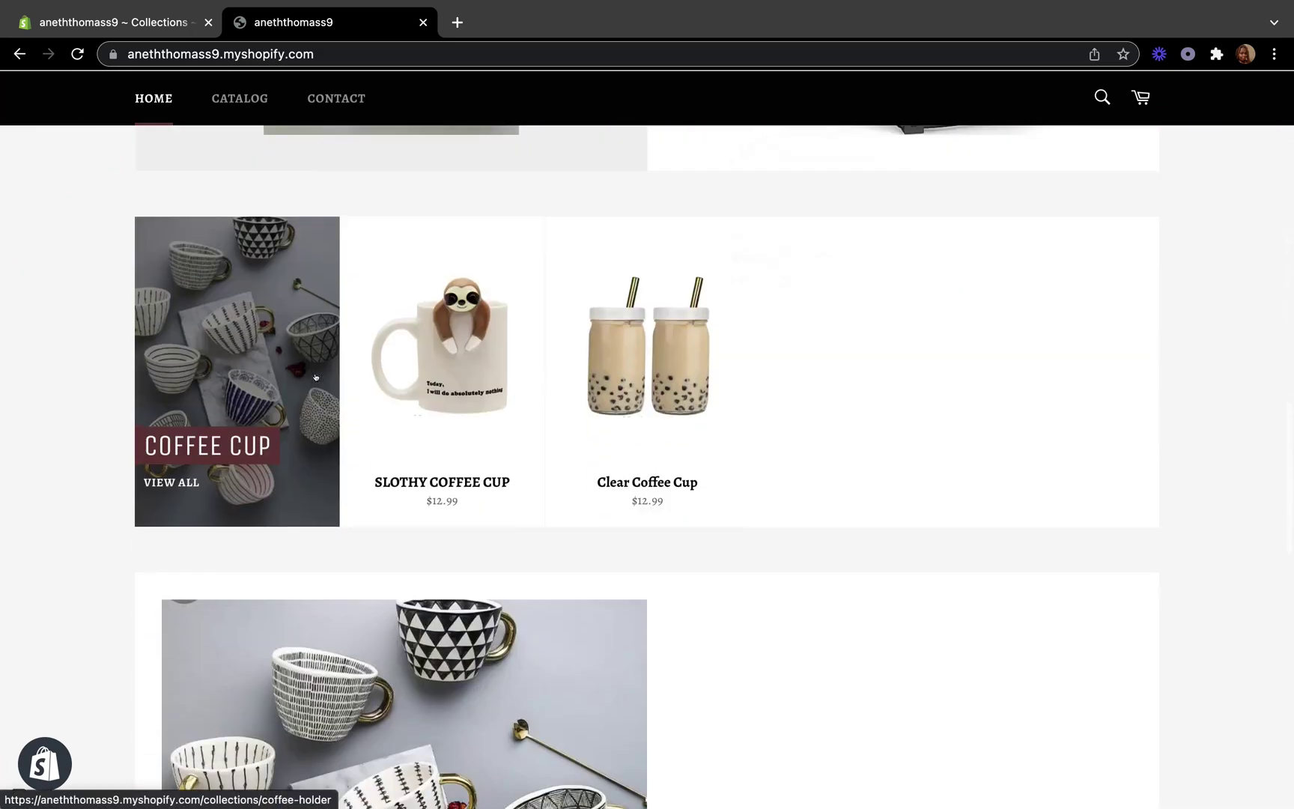
pyautogui.scroll(-6, 316, 377)
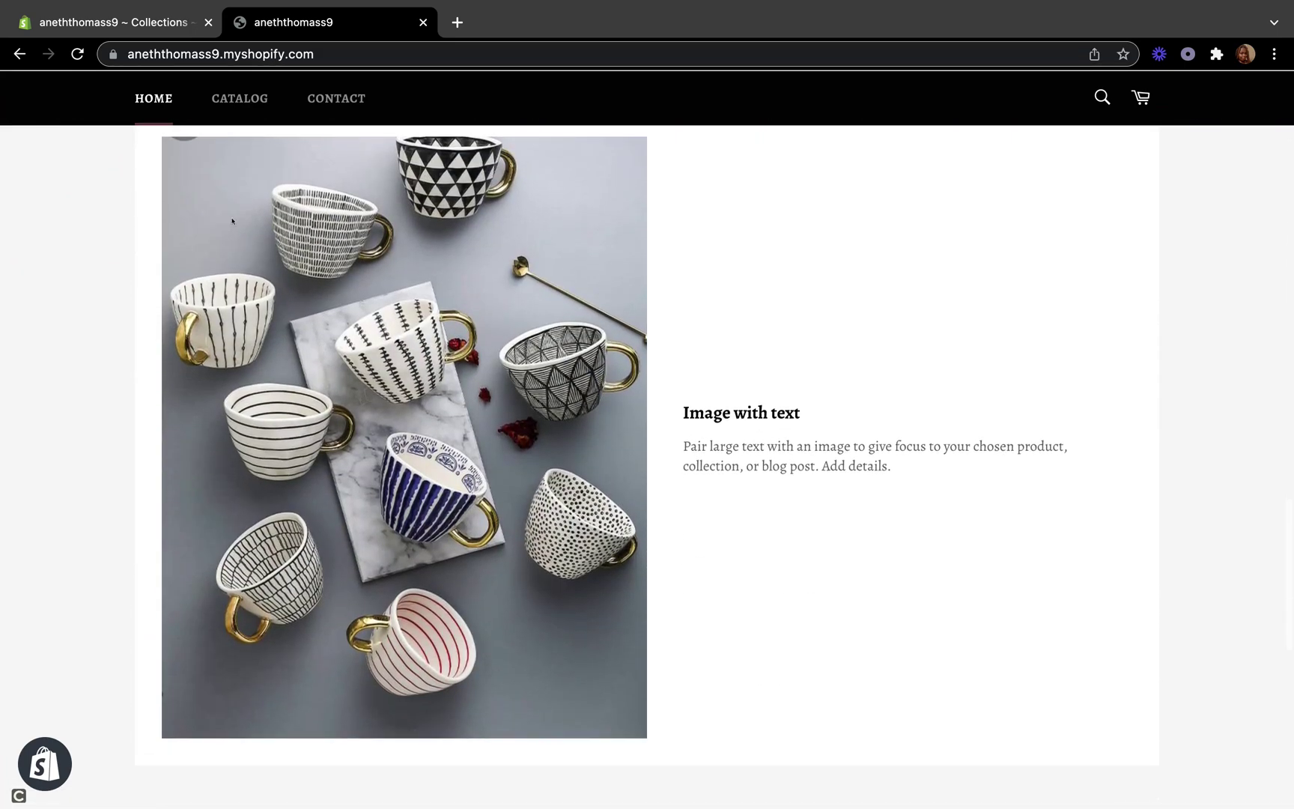
pyautogui.click(238, 103)
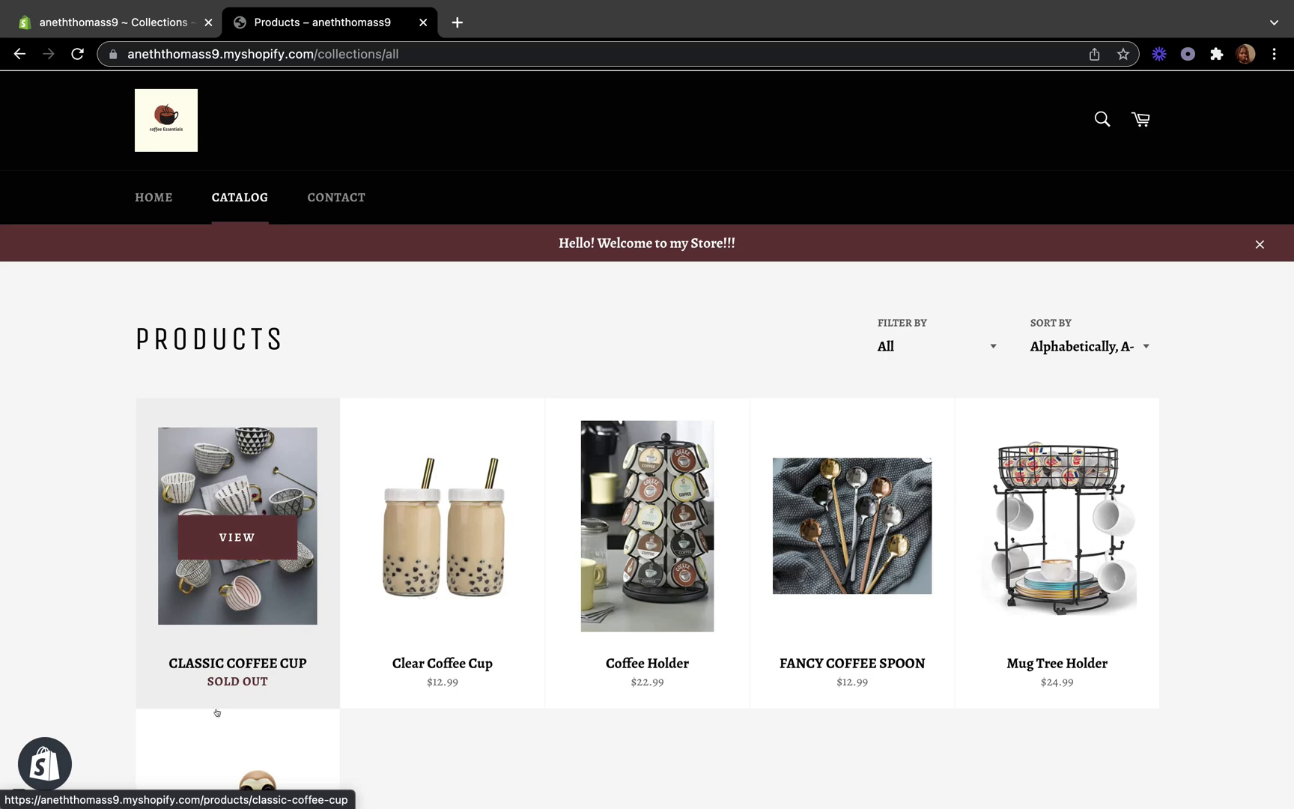
# Switch back to the store admin, check the products' inventory, and open the list of collections
pyautogui.click(127, 12)
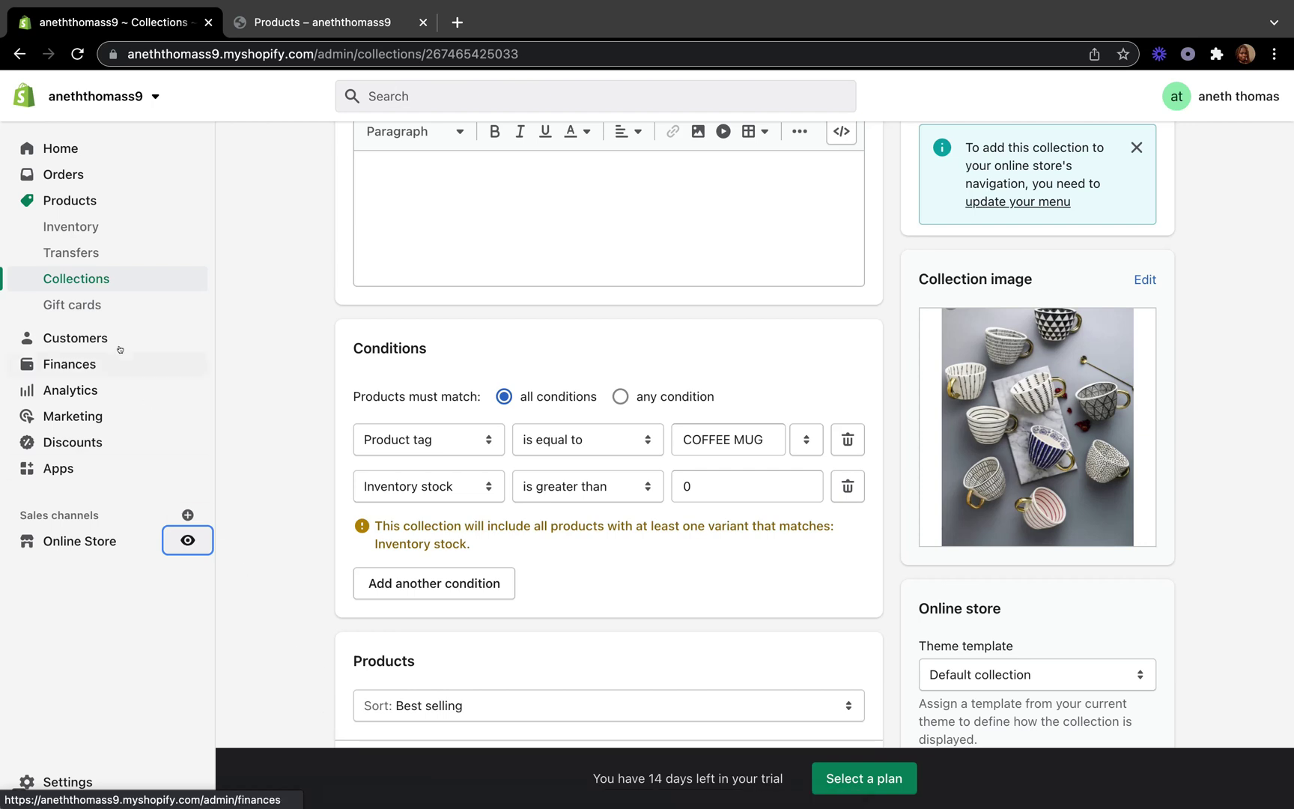
pyautogui.click(74, 203)
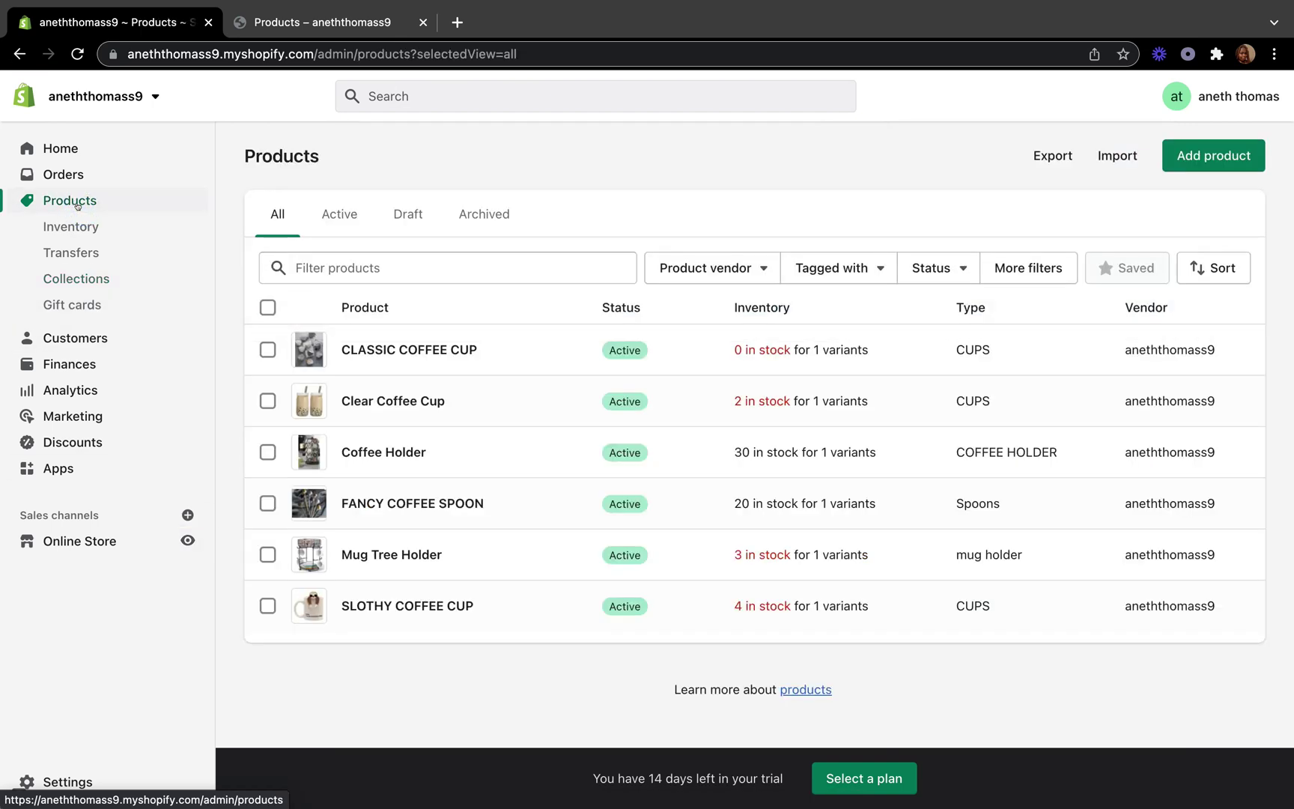
pyautogui.click(77, 278)
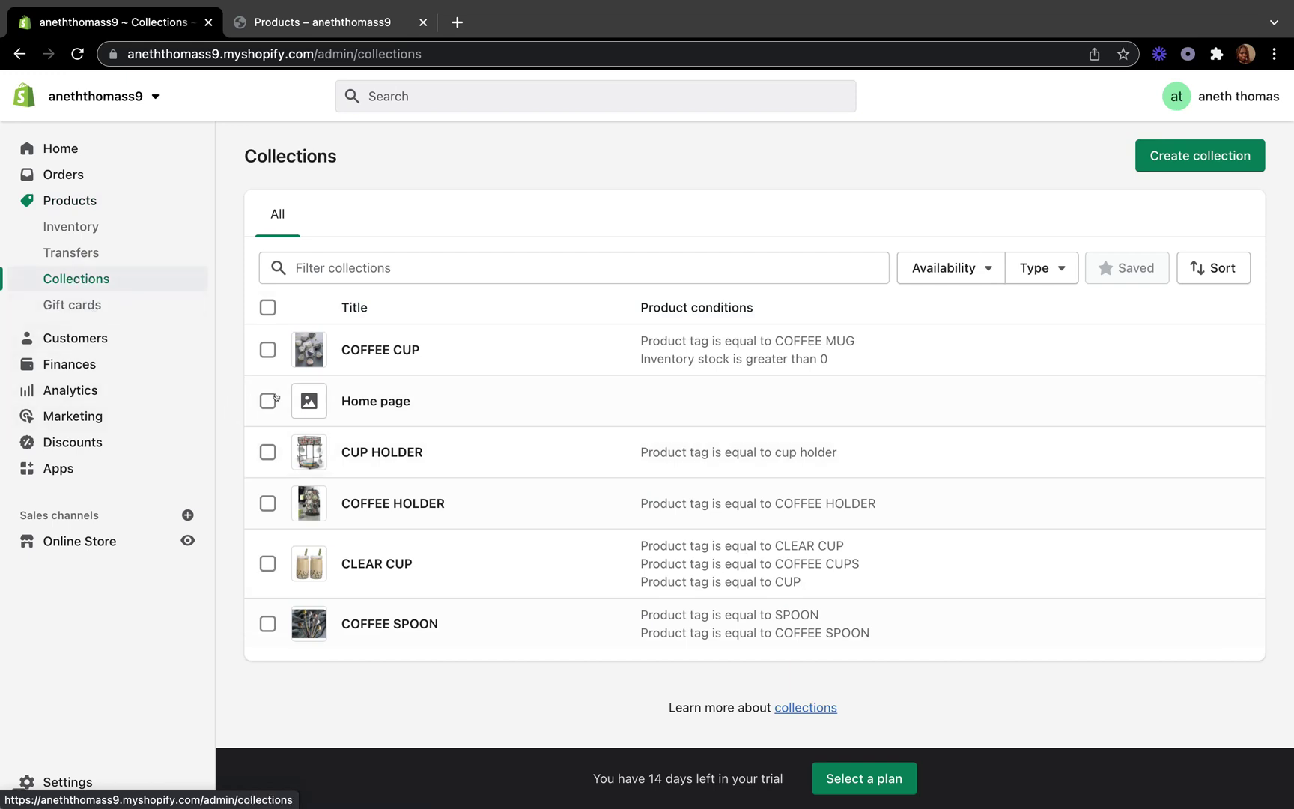
# Start a new automated collection titled ALL, leaving its description empty
pyautogui.click(1169, 158)
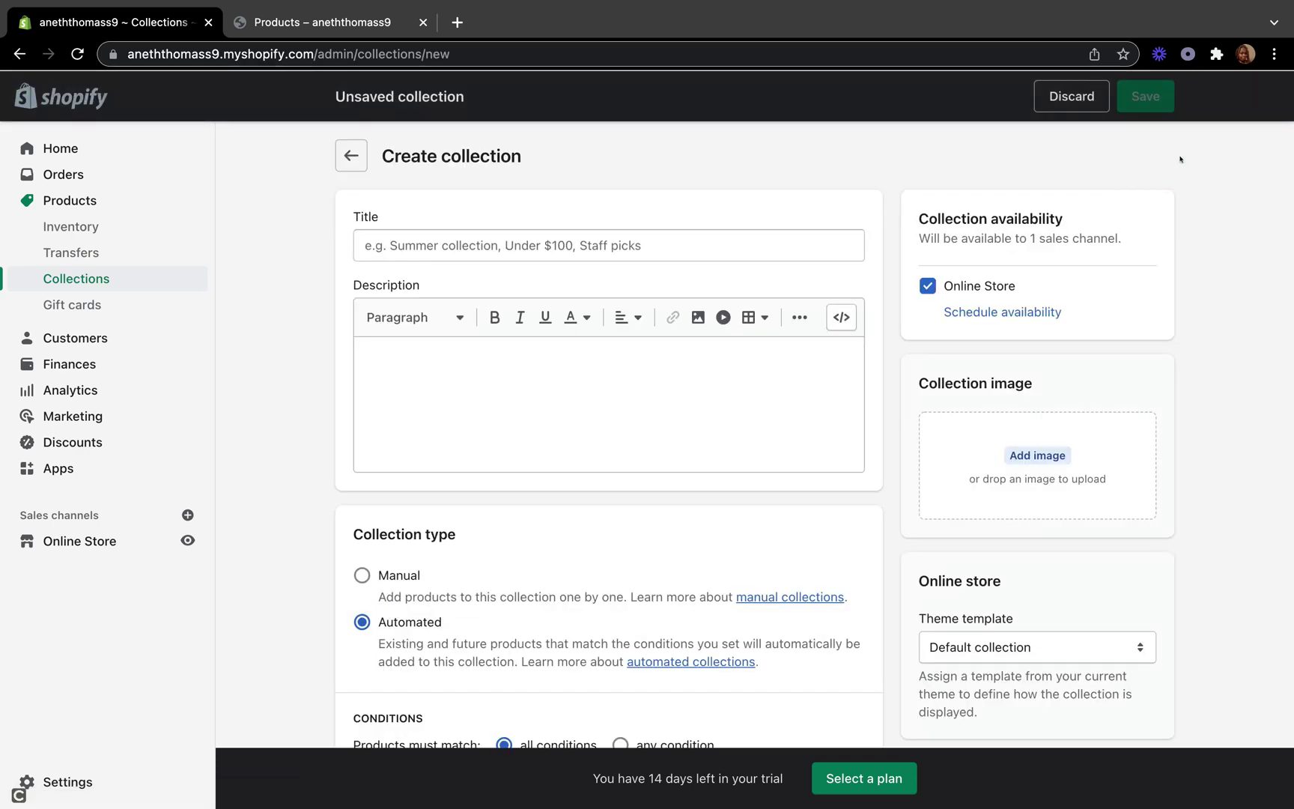
pyautogui.click(500, 245)
pyautogui.write('ALL')
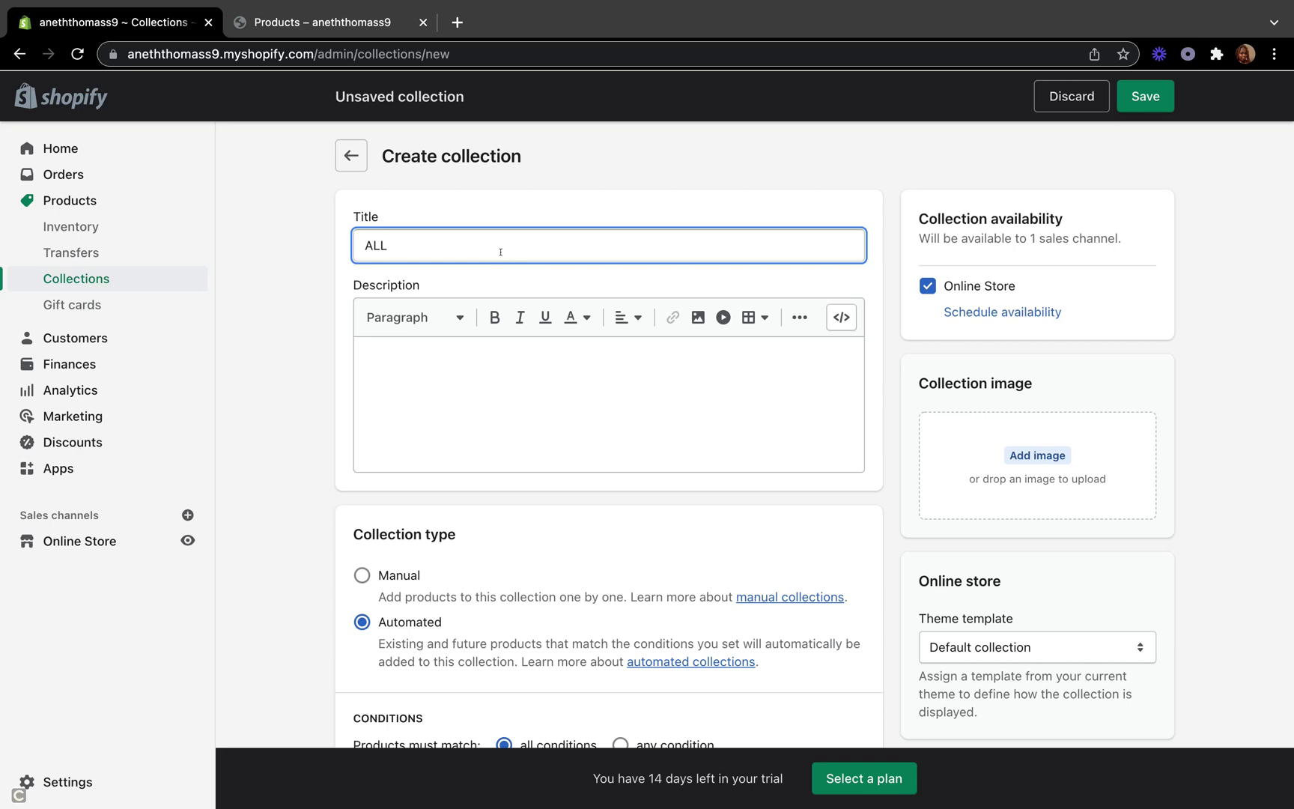
pyautogui.click(405, 374)
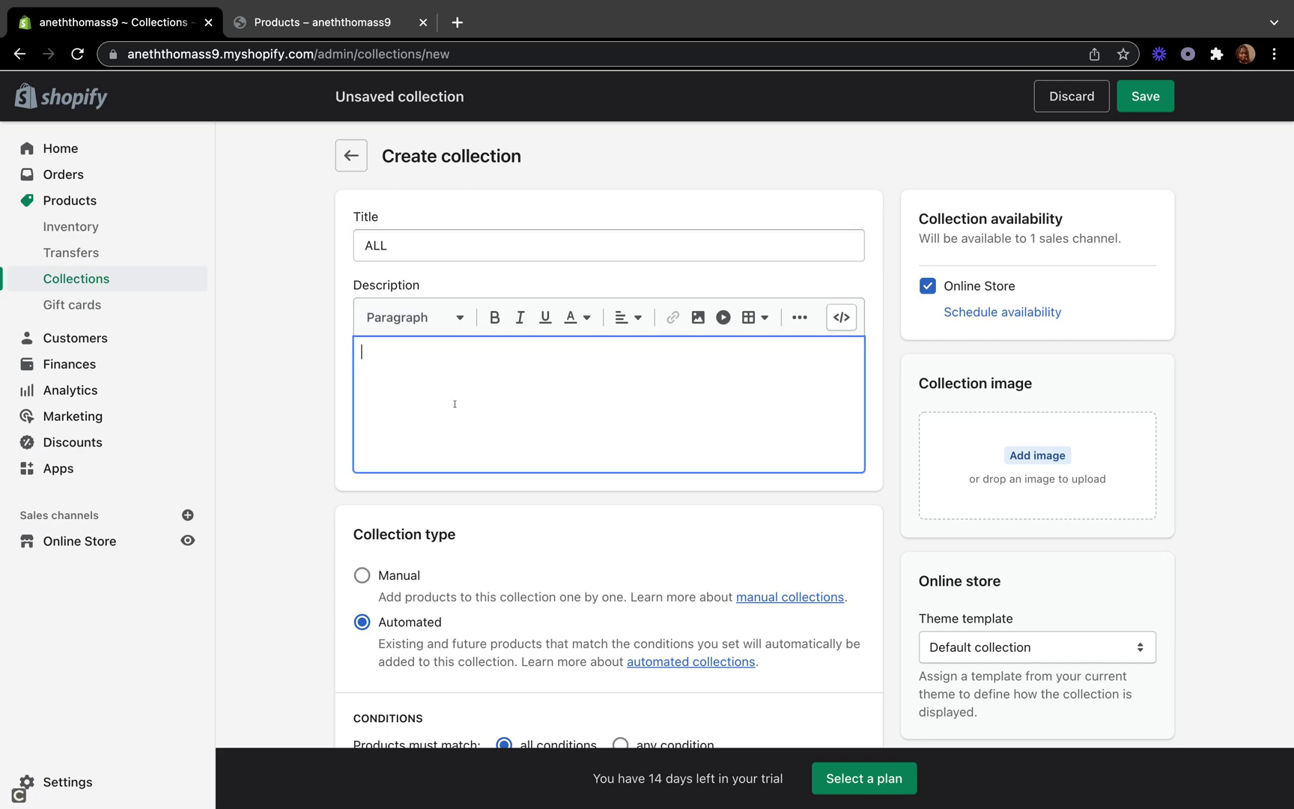
# Set the ALL collection's first condition to price greater than $0
pyautogui.scroll(-3, 454, 403)
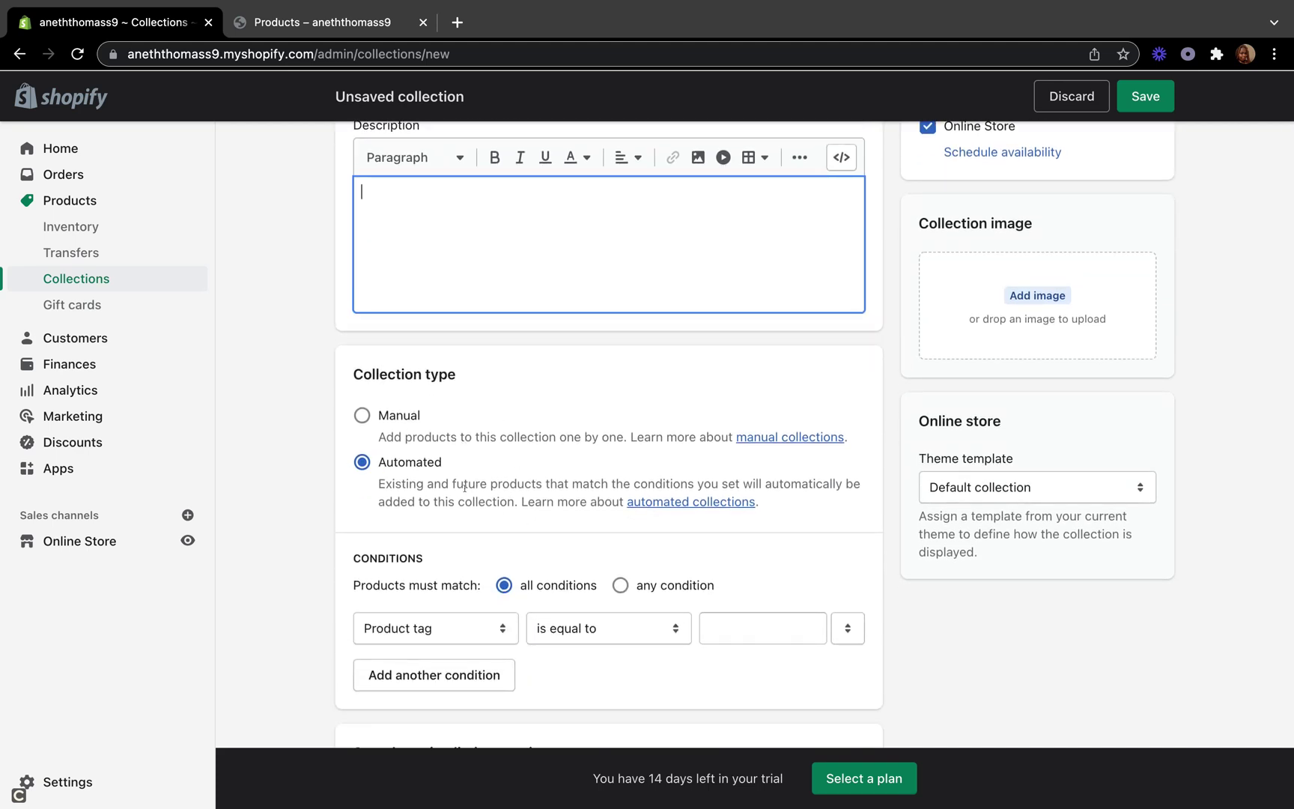
pyautogui.scroll(-2, 472, 509)
pyautogui.click(507, 539)
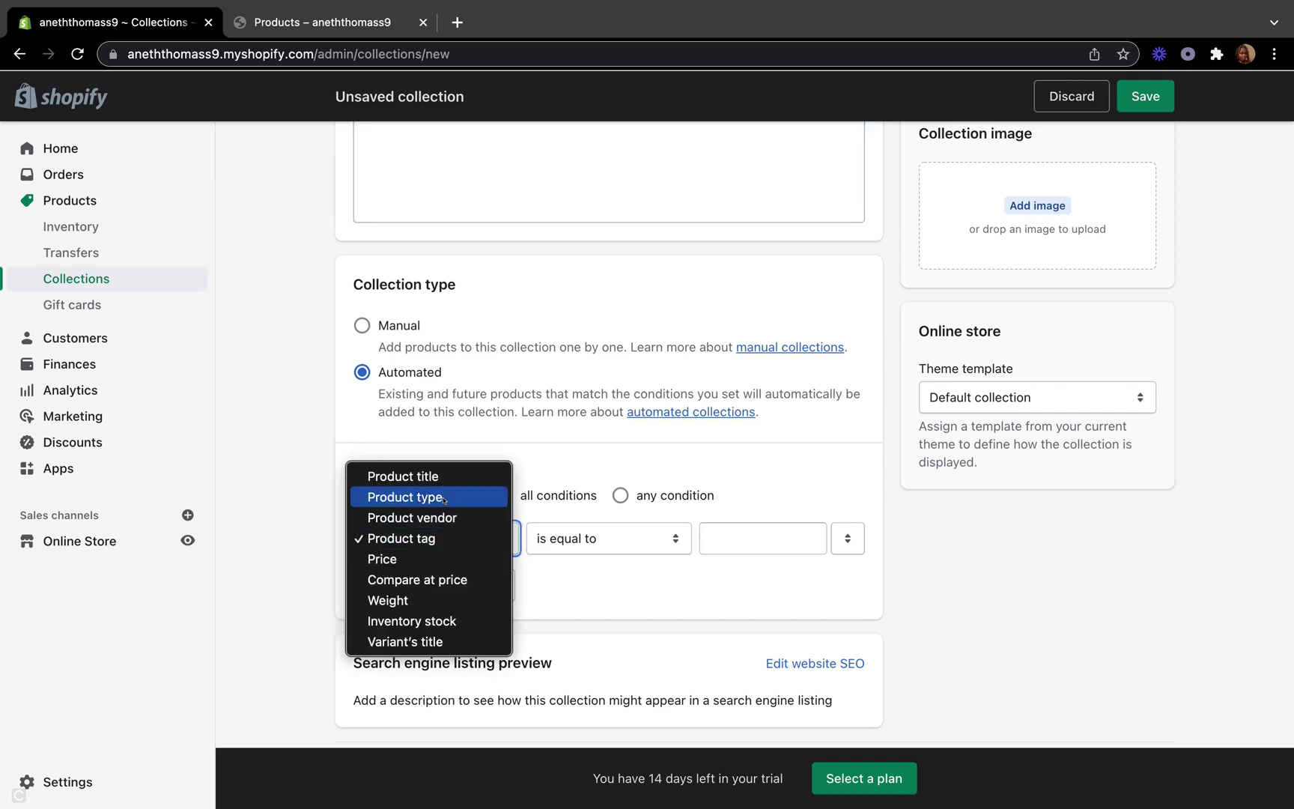
pyautogui.click(426, 556)
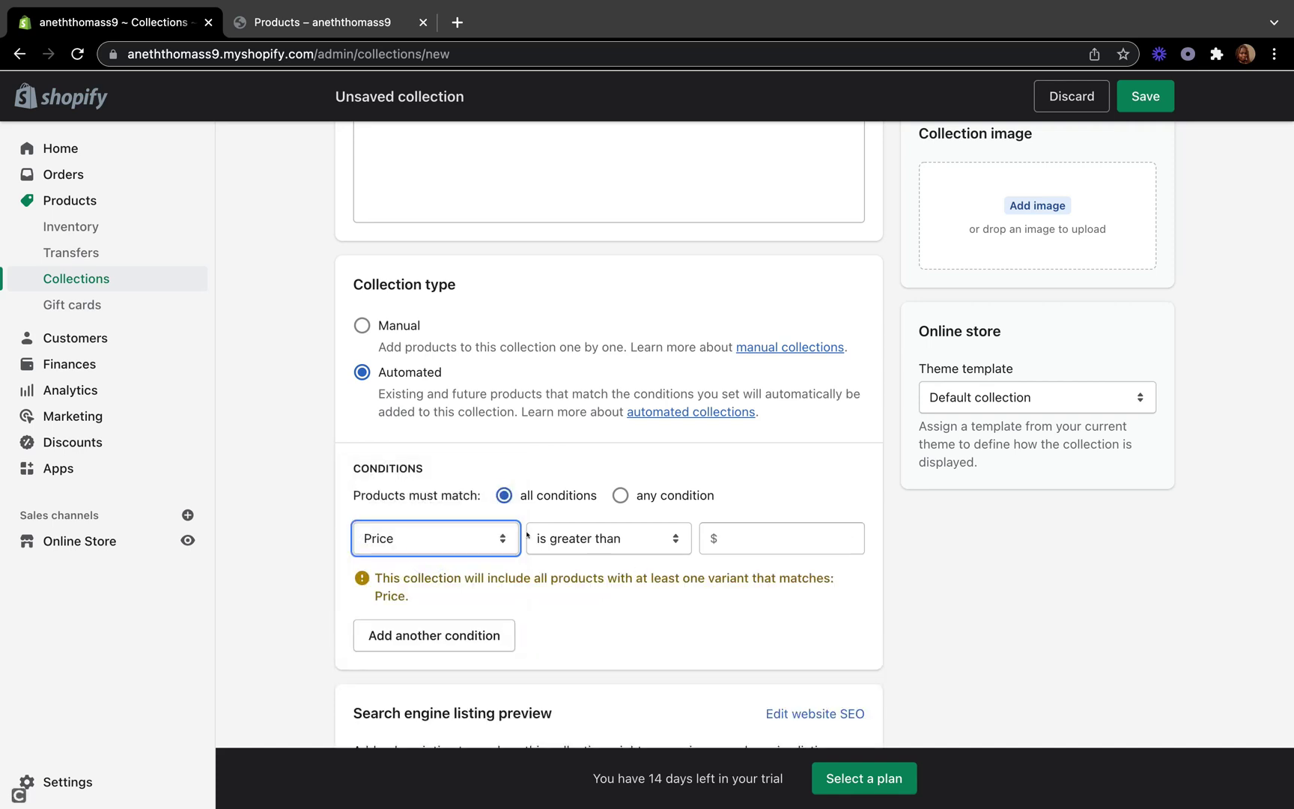
pyautogui.click(772, 537)
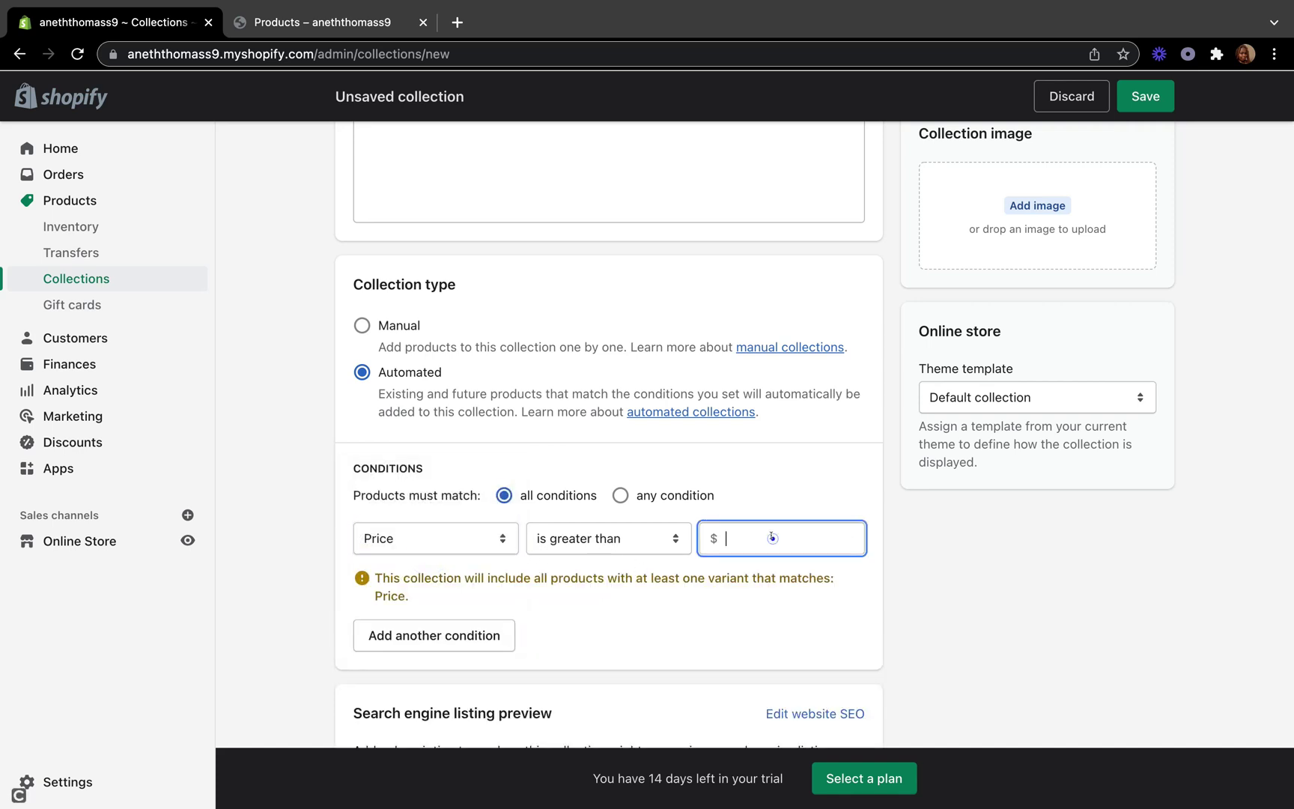
pyautogui.write('0')
# Add a second condition to the ALL collection requiring inventory stock greater than 0
pyautogui.scroll(-1, 583, 647)
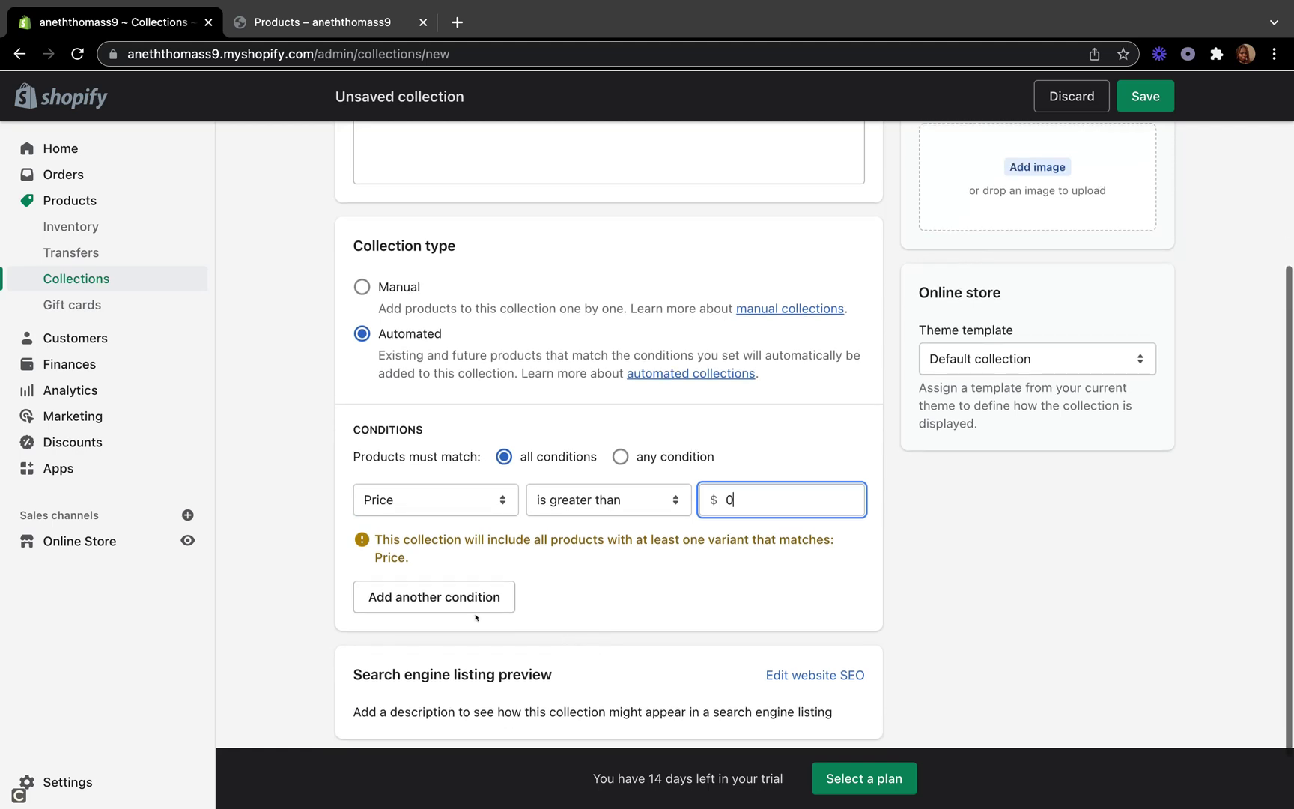
pyautogui.click(468, 603)
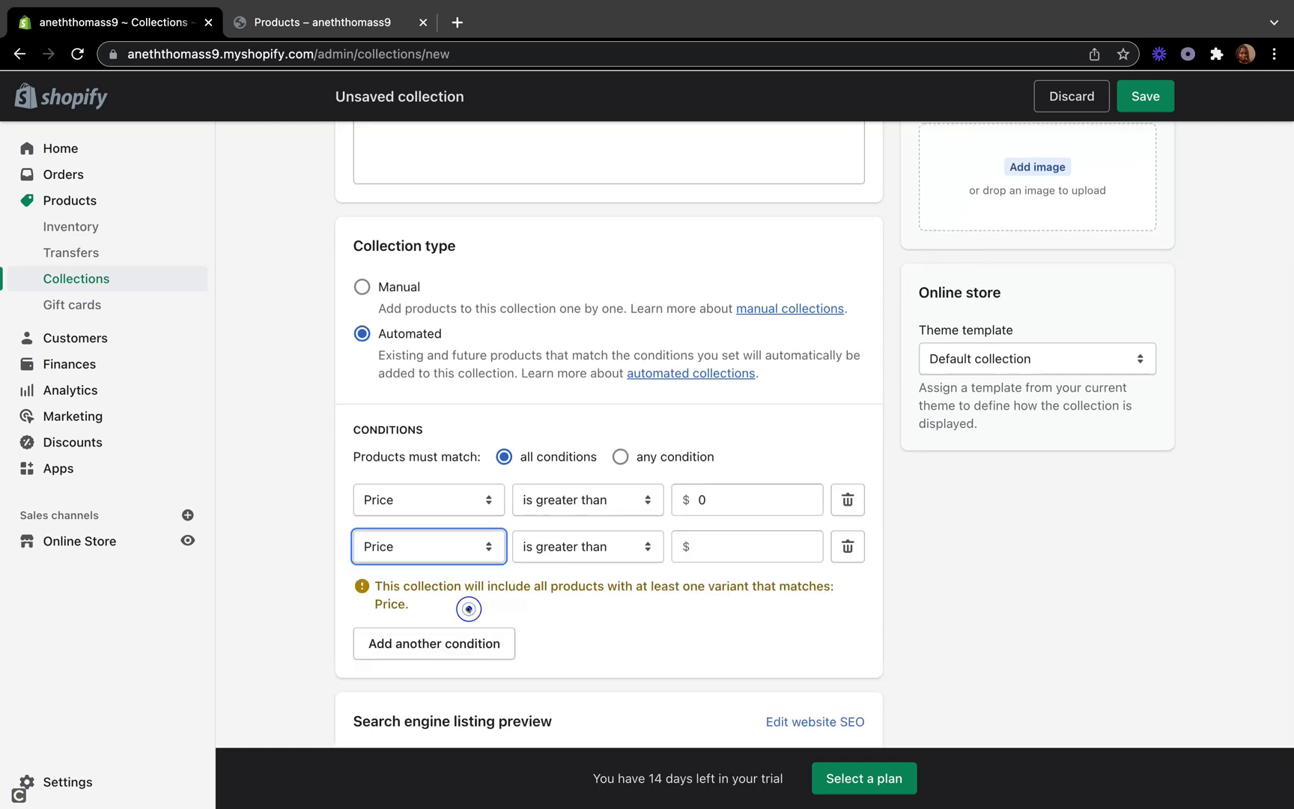
pyautogui.click(485, 542)
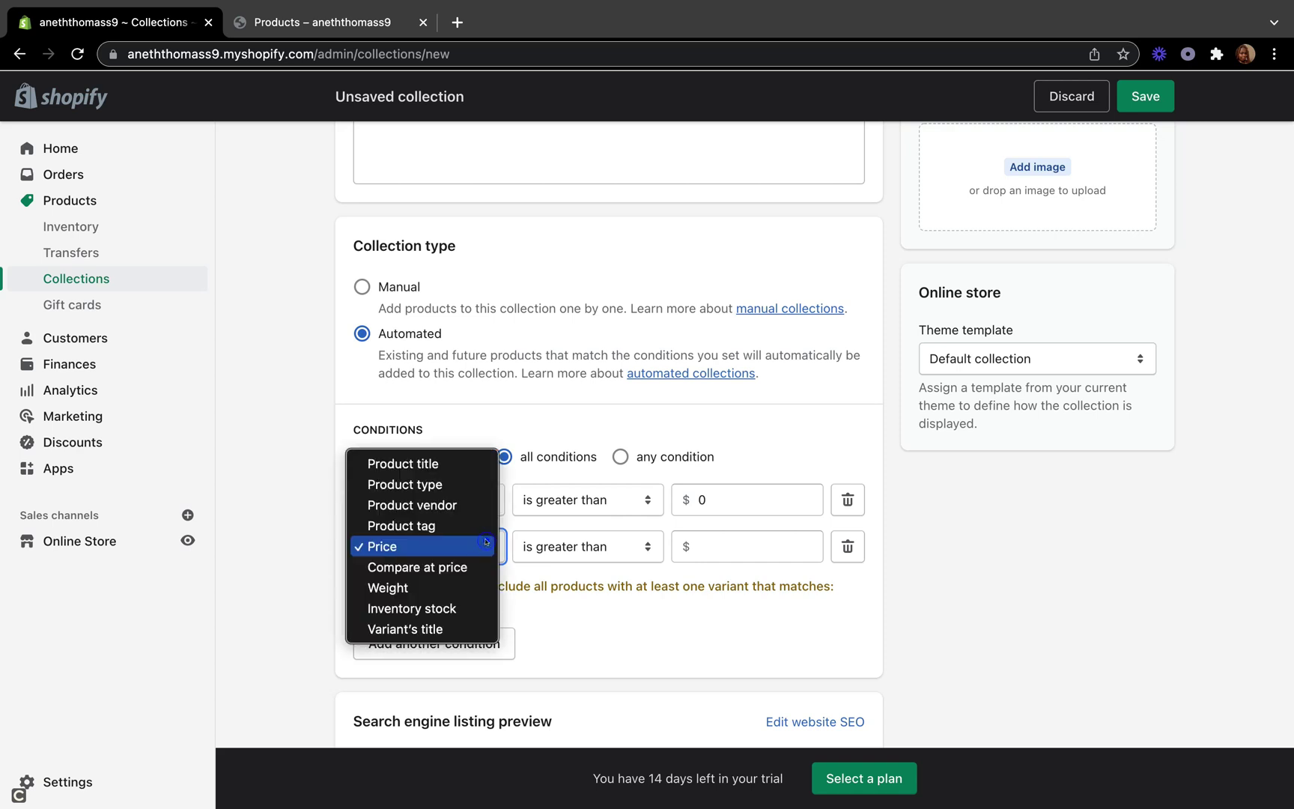
pyautogui.click(456, 609)
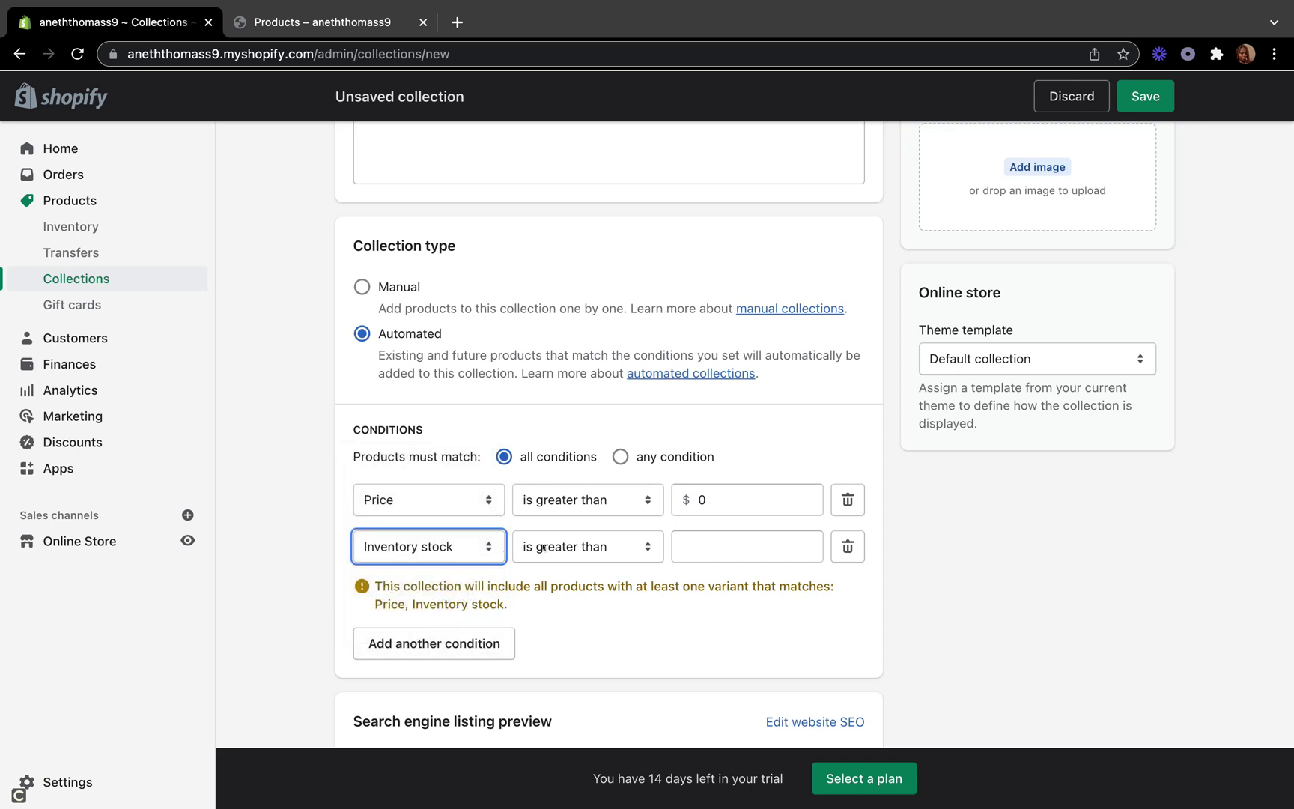
pyautogui.click(727, 539)
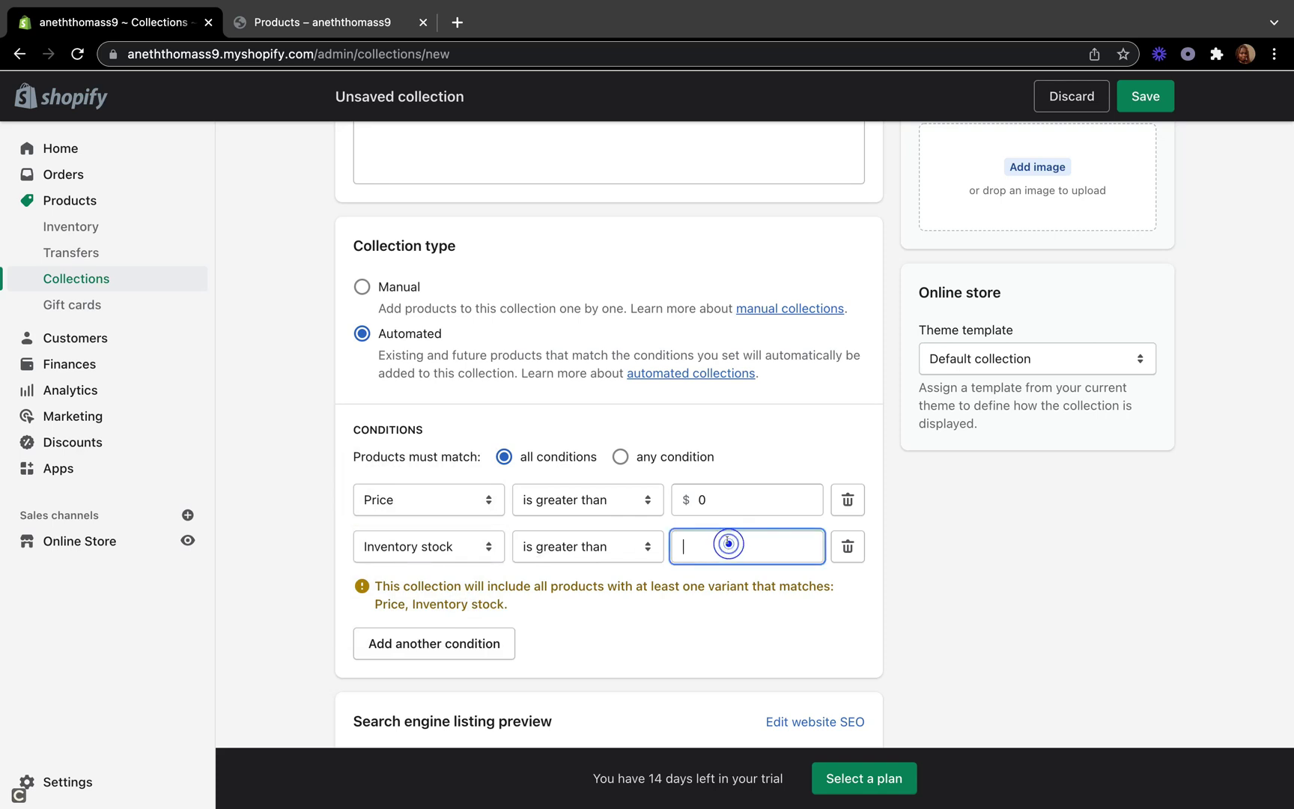
pyautogui.write('0')
# Review the new ALL collection's settings and save it
pyautogui.scroll(-3, 783, 554)
pyautogui.scroll(10, 1111, 189)
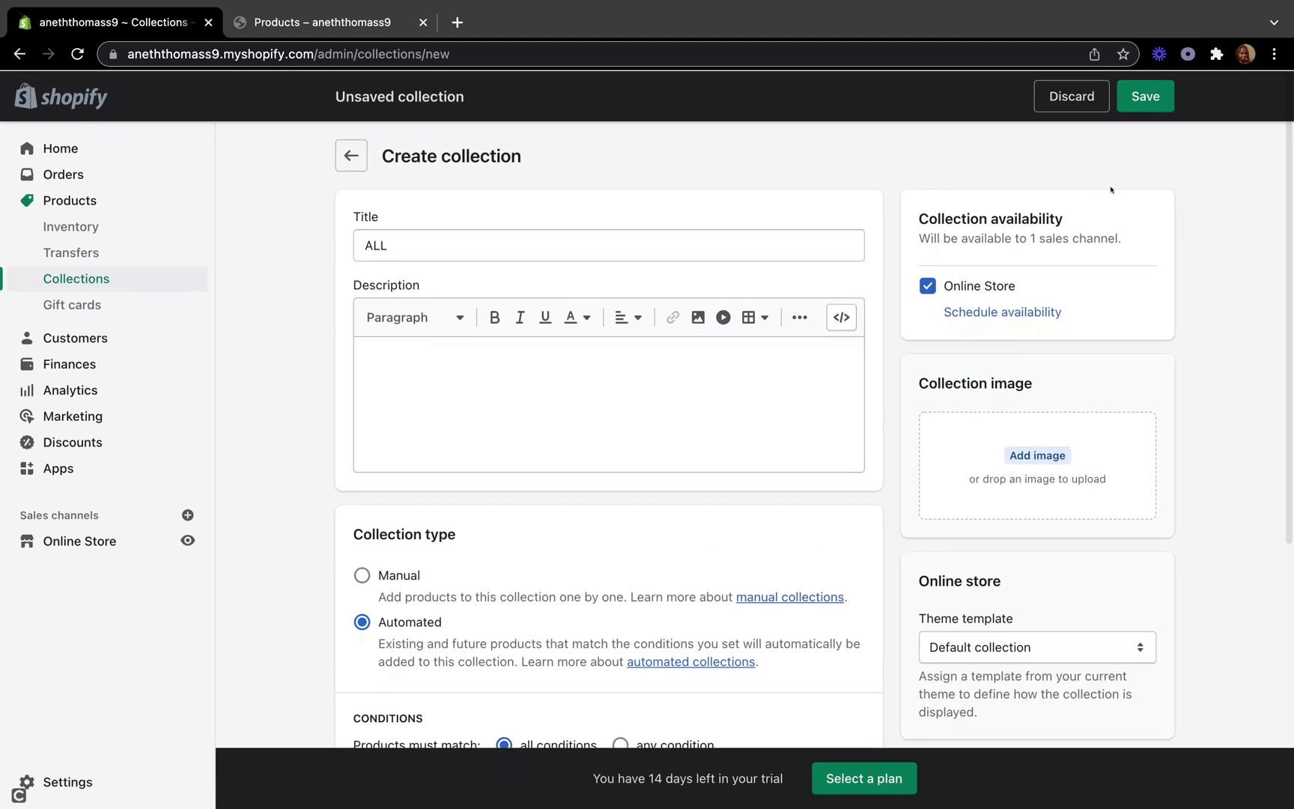
pyautogui.click(1133, 98)
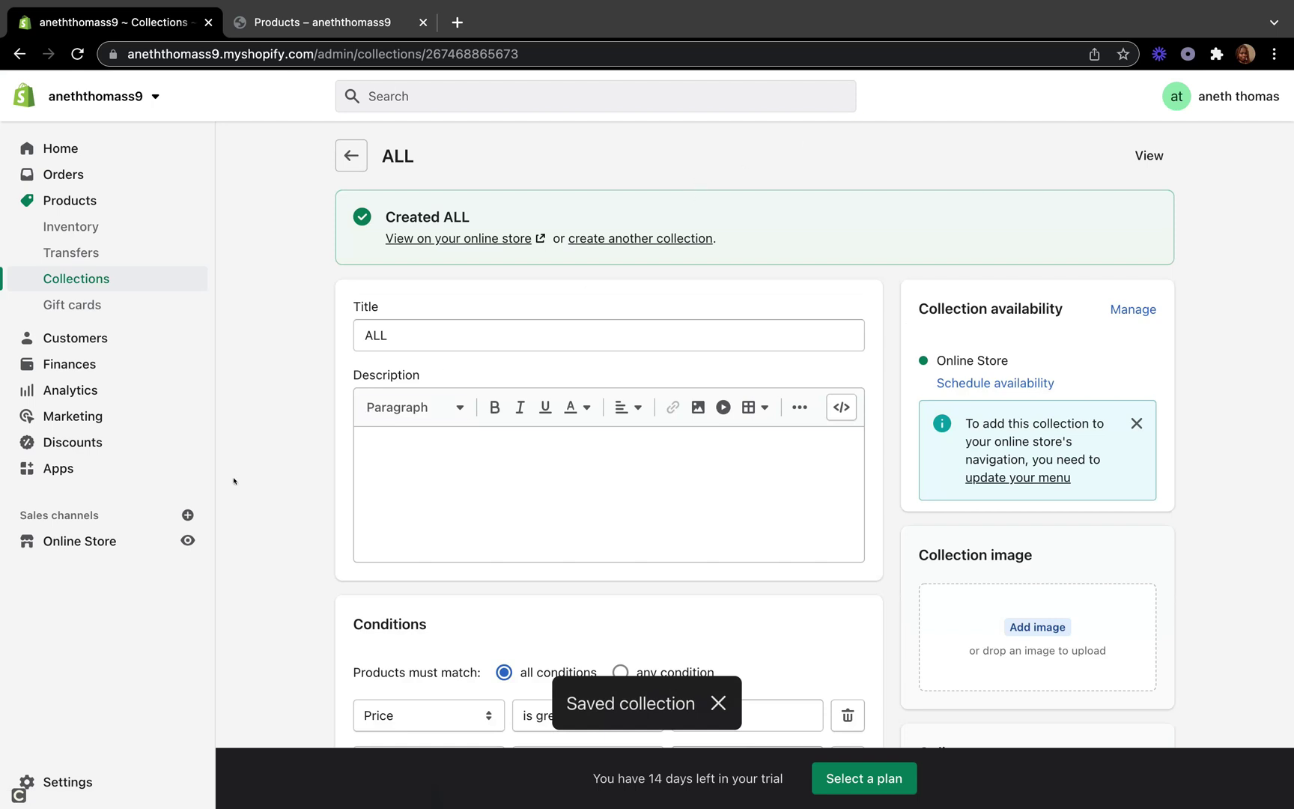
# Reload the storefront catalog and check both the catalog and the home page for sold-out products
pyautogui.click(337, 22)
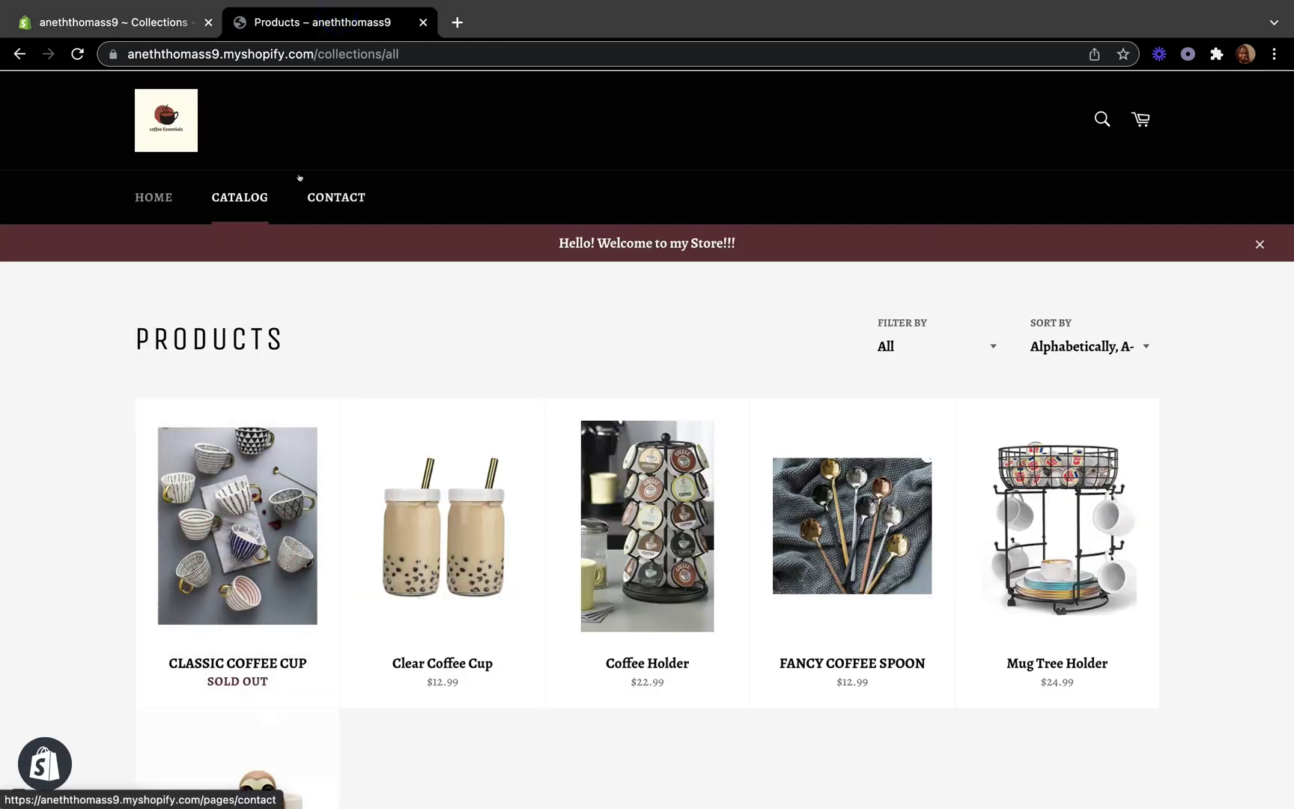
pyautogui.click(75, 56)
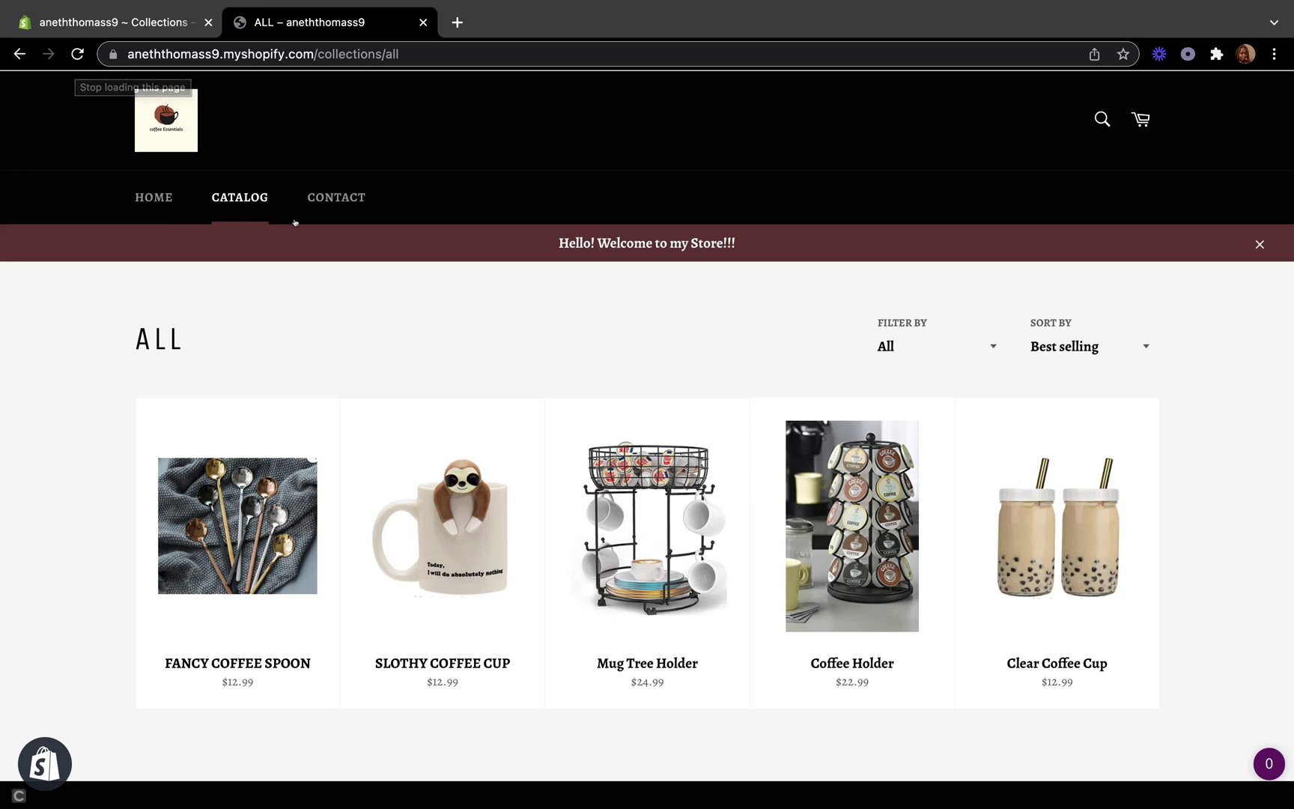
pyautogui.click(157, 201)
pyautogui.scroll(-15, 319, 636)
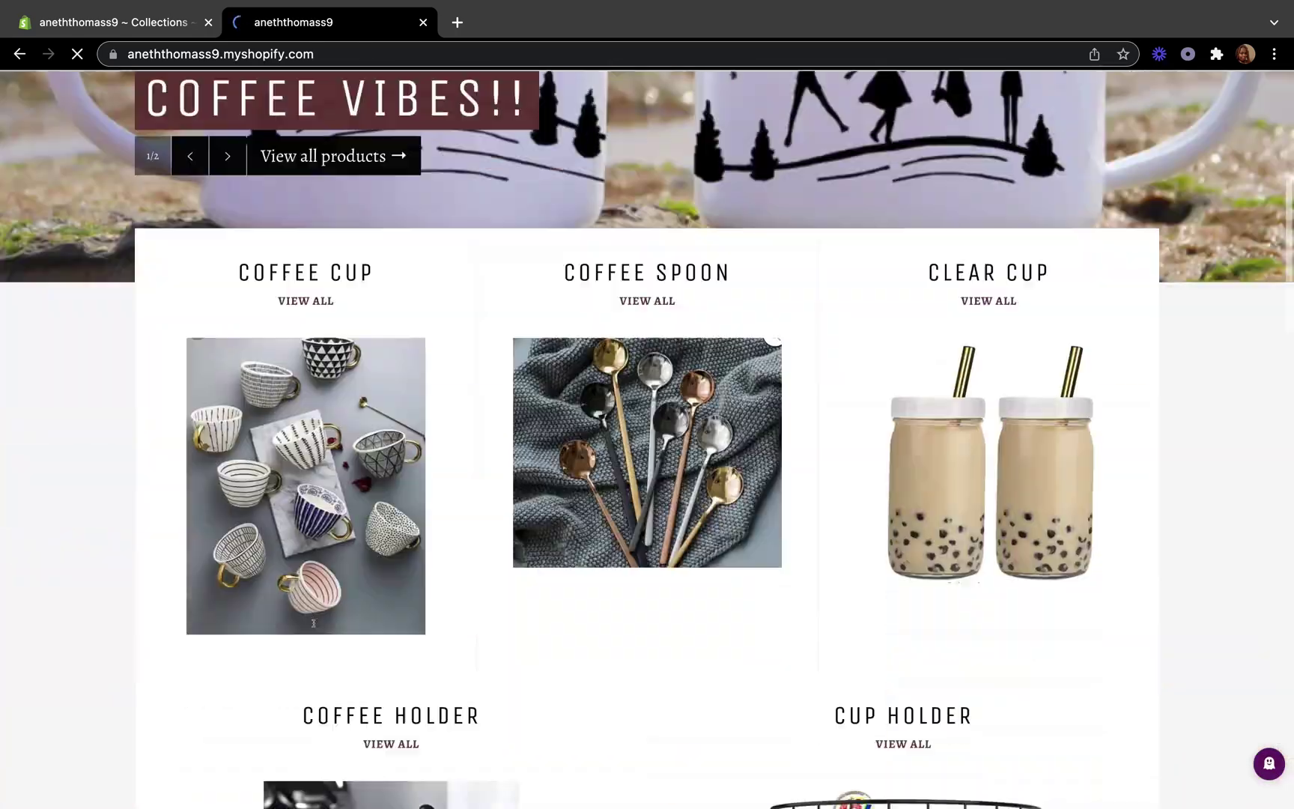
pyautogui.scroll(15, 313, 628)
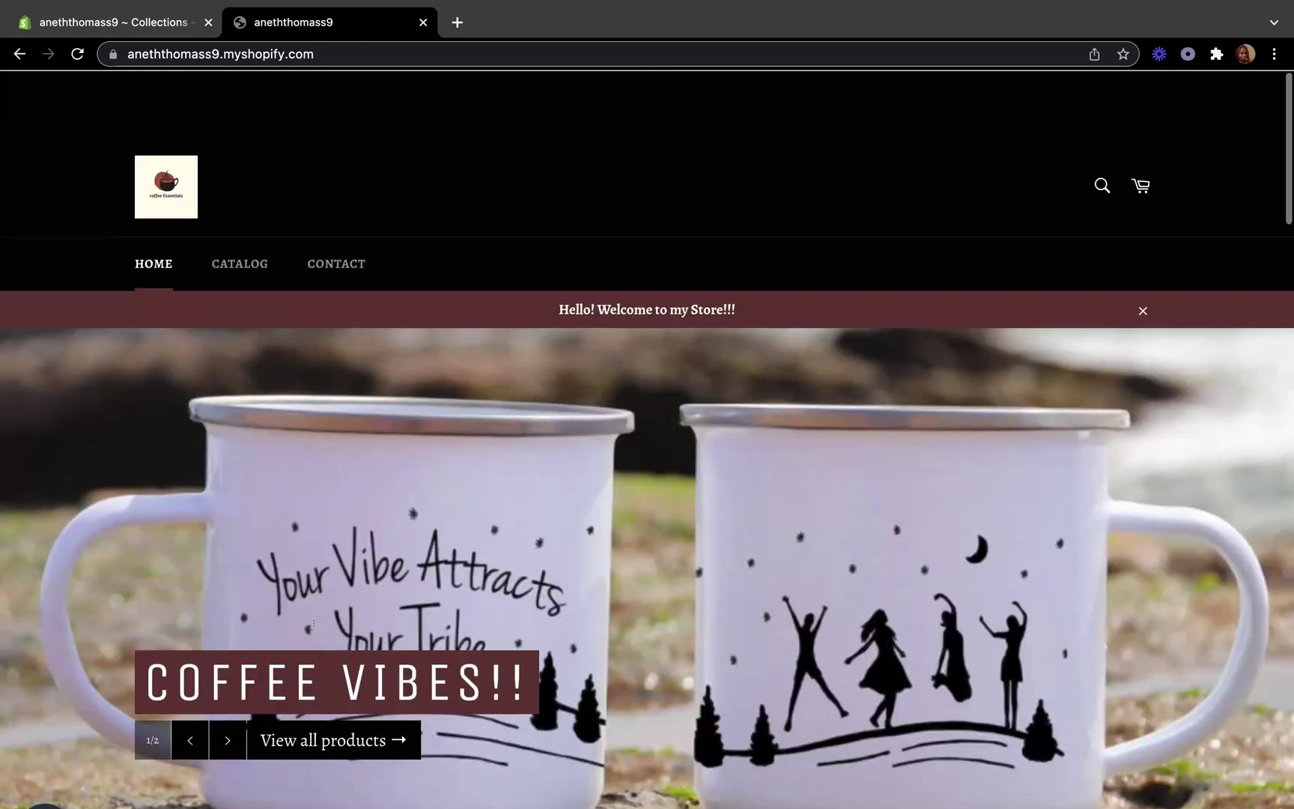
pyautogui.scroll(-10, 312, 627)
pyautogui.scroll(-8, 310, 626)
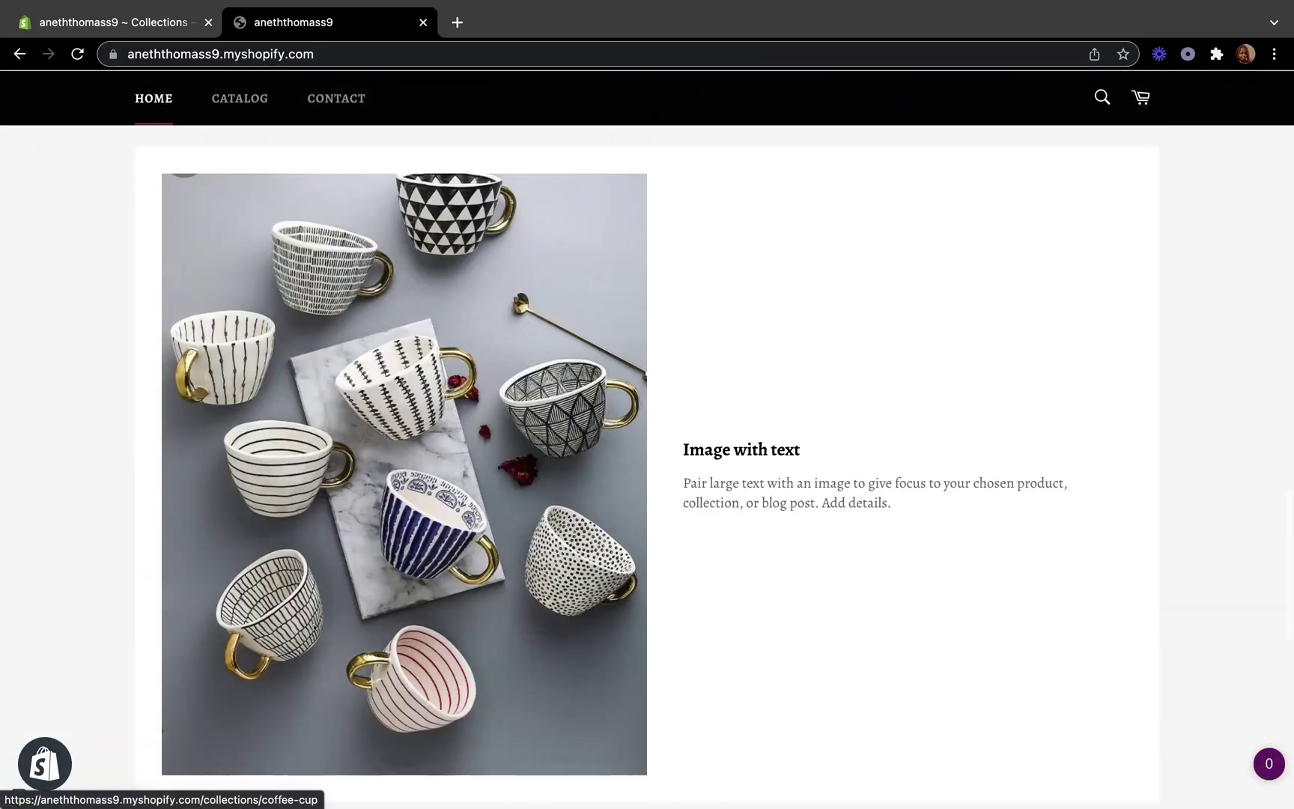
pyautogui.click(315, 626)
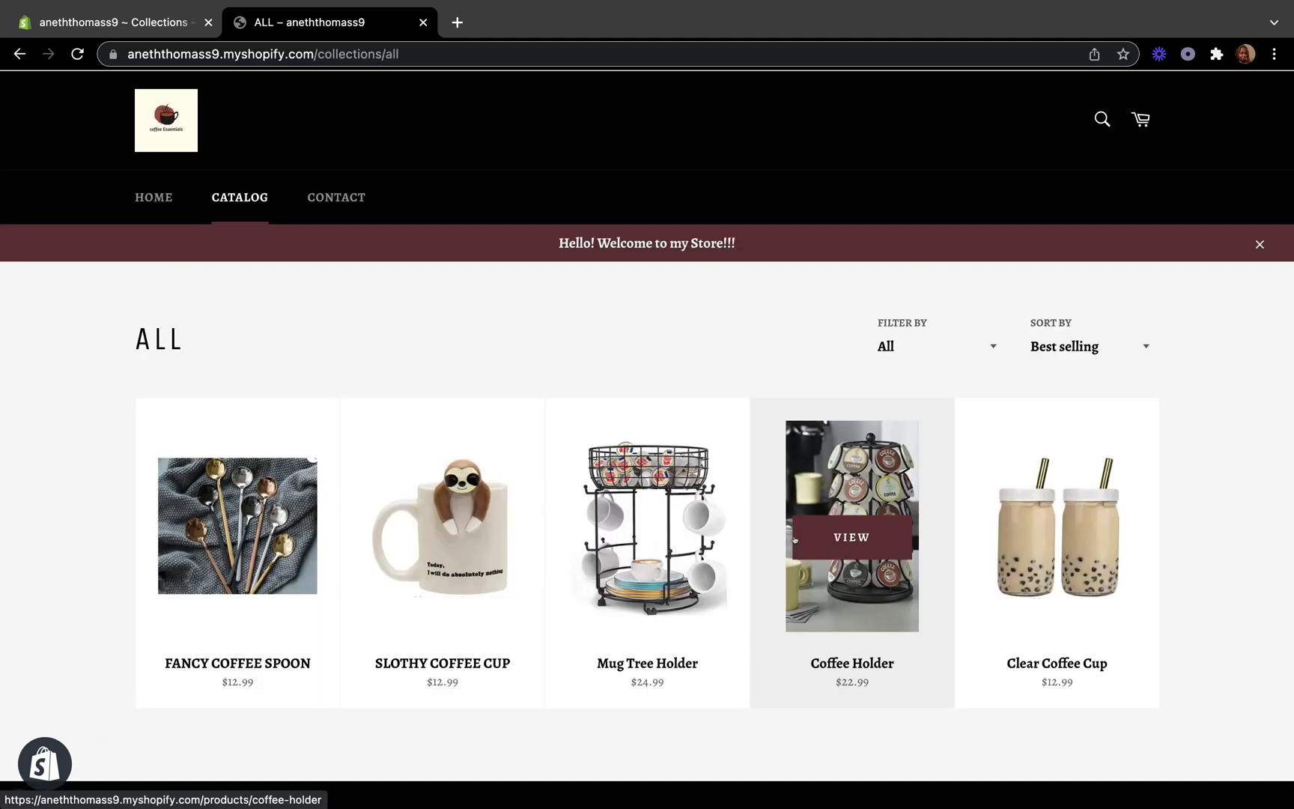
# Return to the store admin and open the Main menu from the online store's navigation settings
pyautogui.click(122, 23)
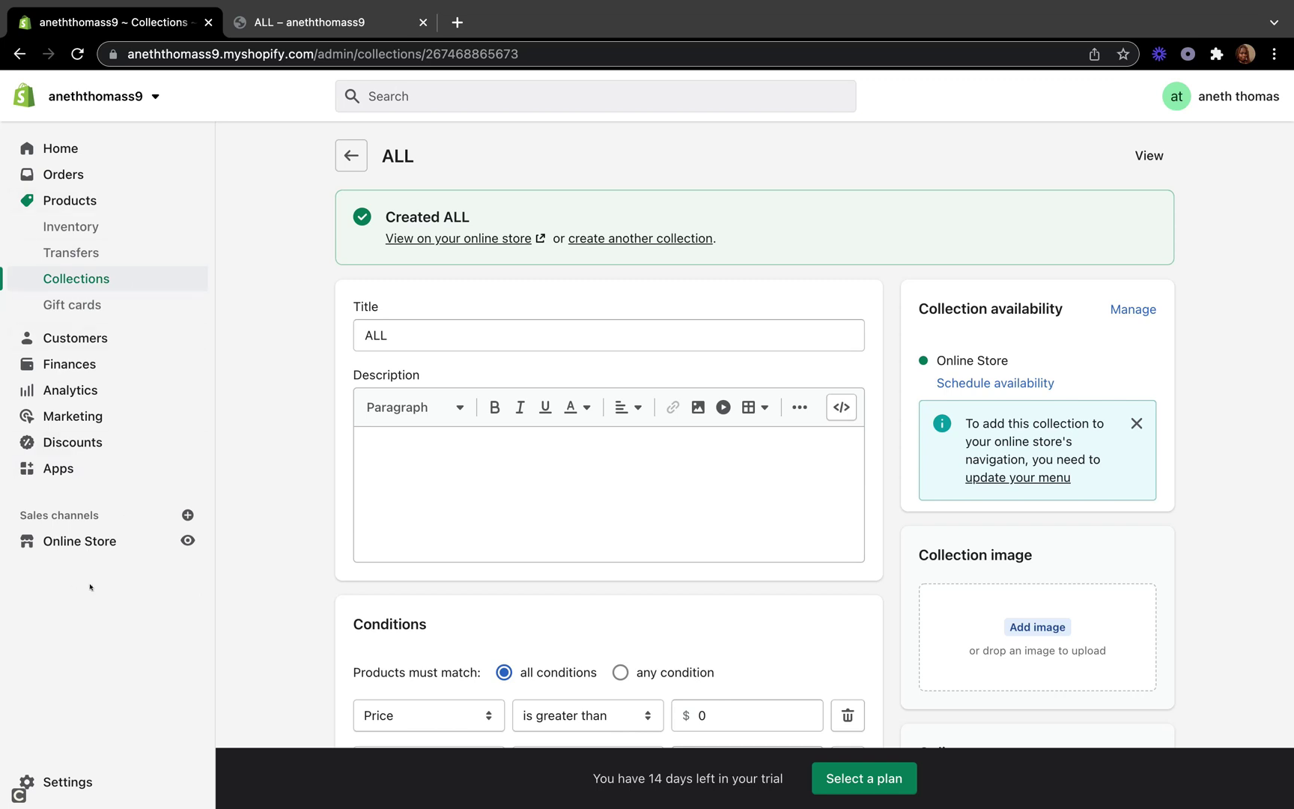
pyautogui.click(77, 541)
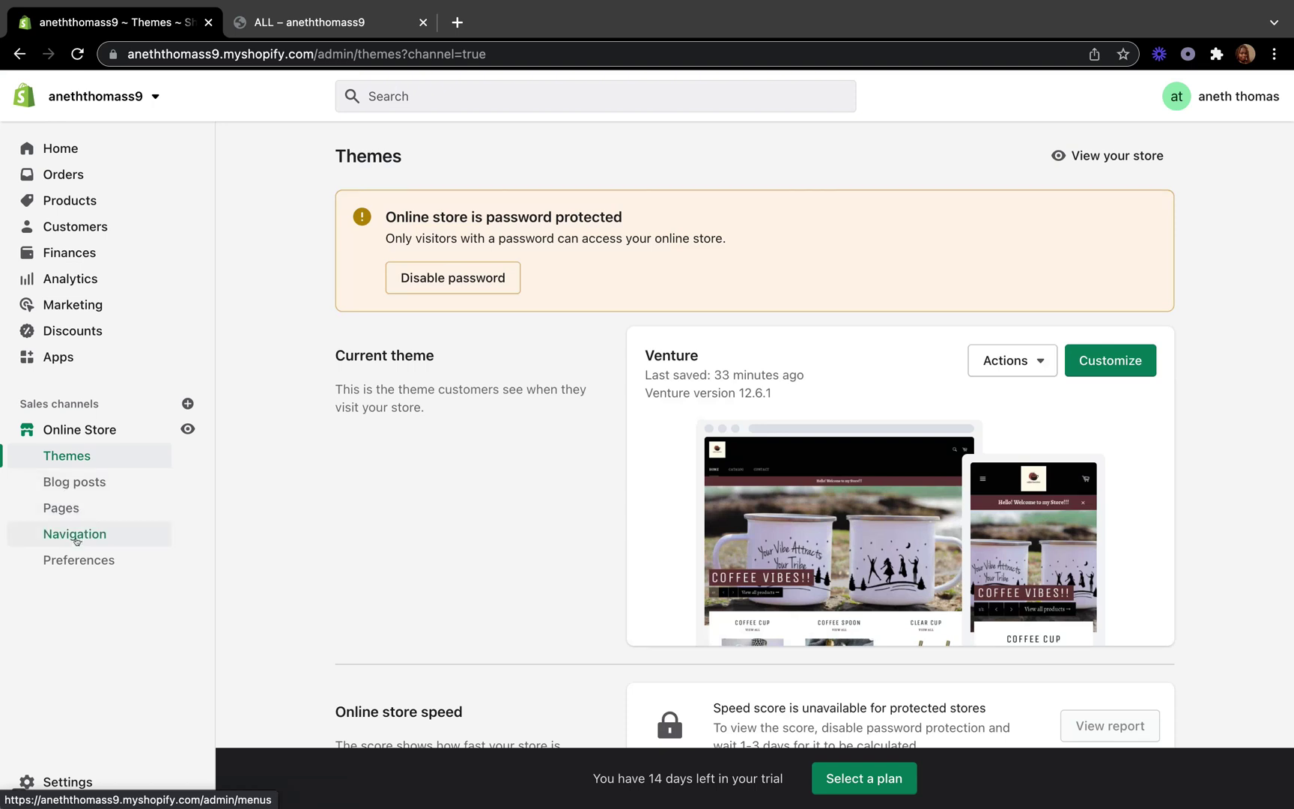
pyautogui.click(74, 535)
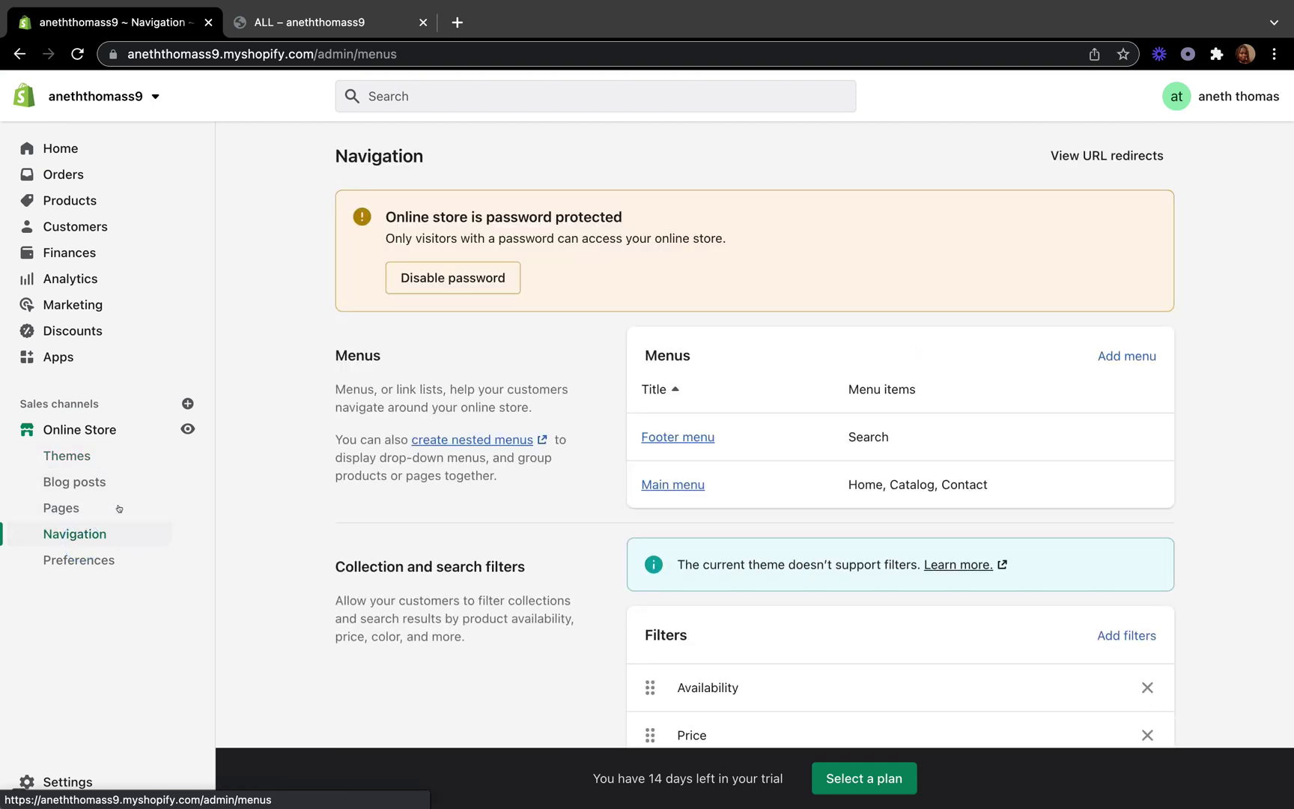
pyautogui.scroll(-3, 702, 534)
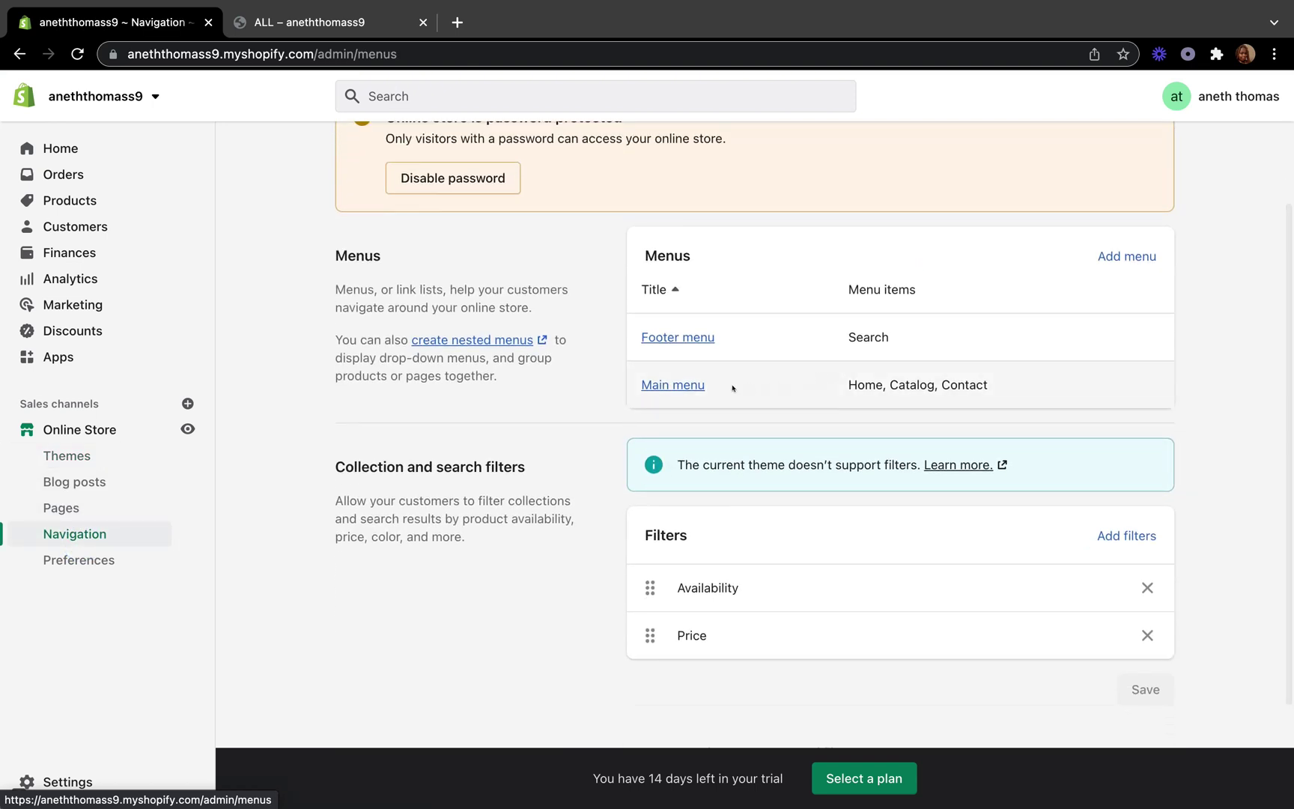
pyautogui.click(684, 384)
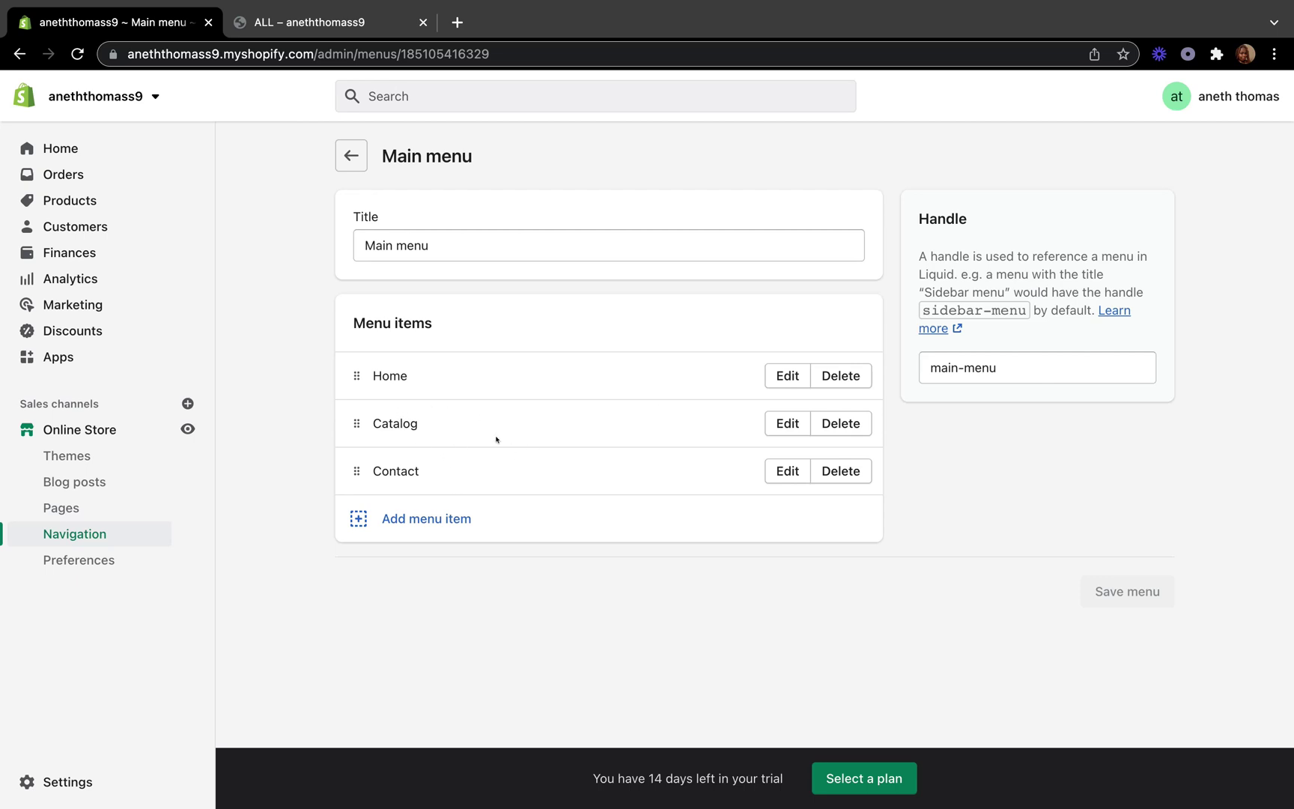
# Link the Catalog menu item to the ALL collection and save the main menu
pyautogui.click(787, 423)
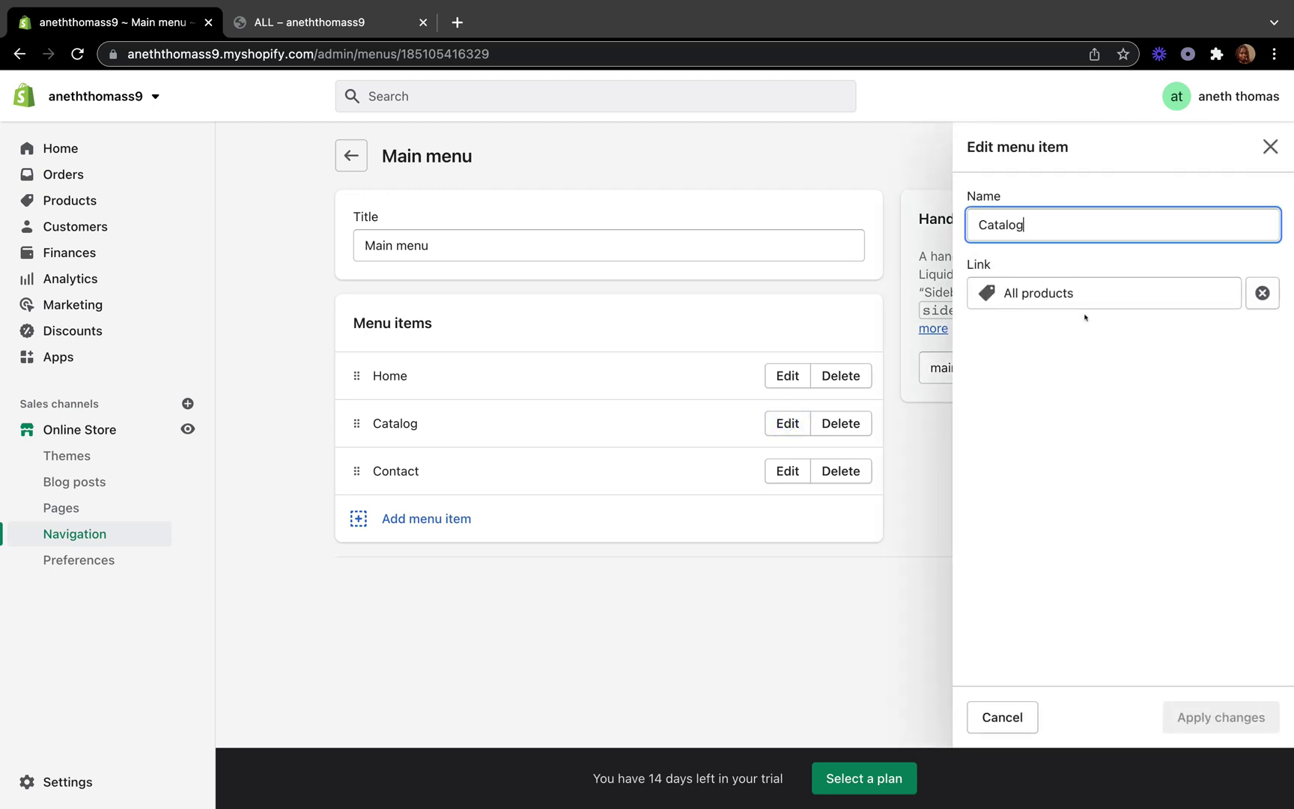
pyautogui.click(1073, 294)
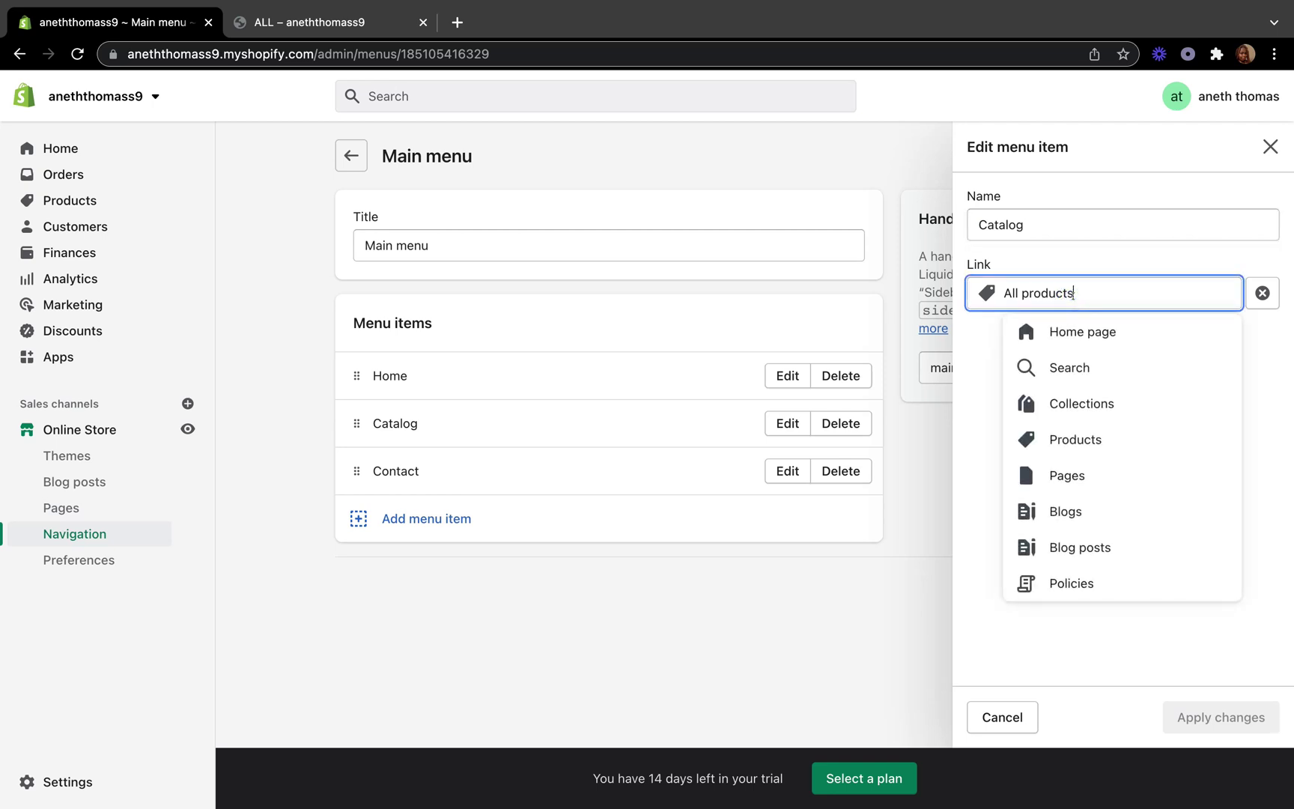
pyautogui.click(1083, 404)
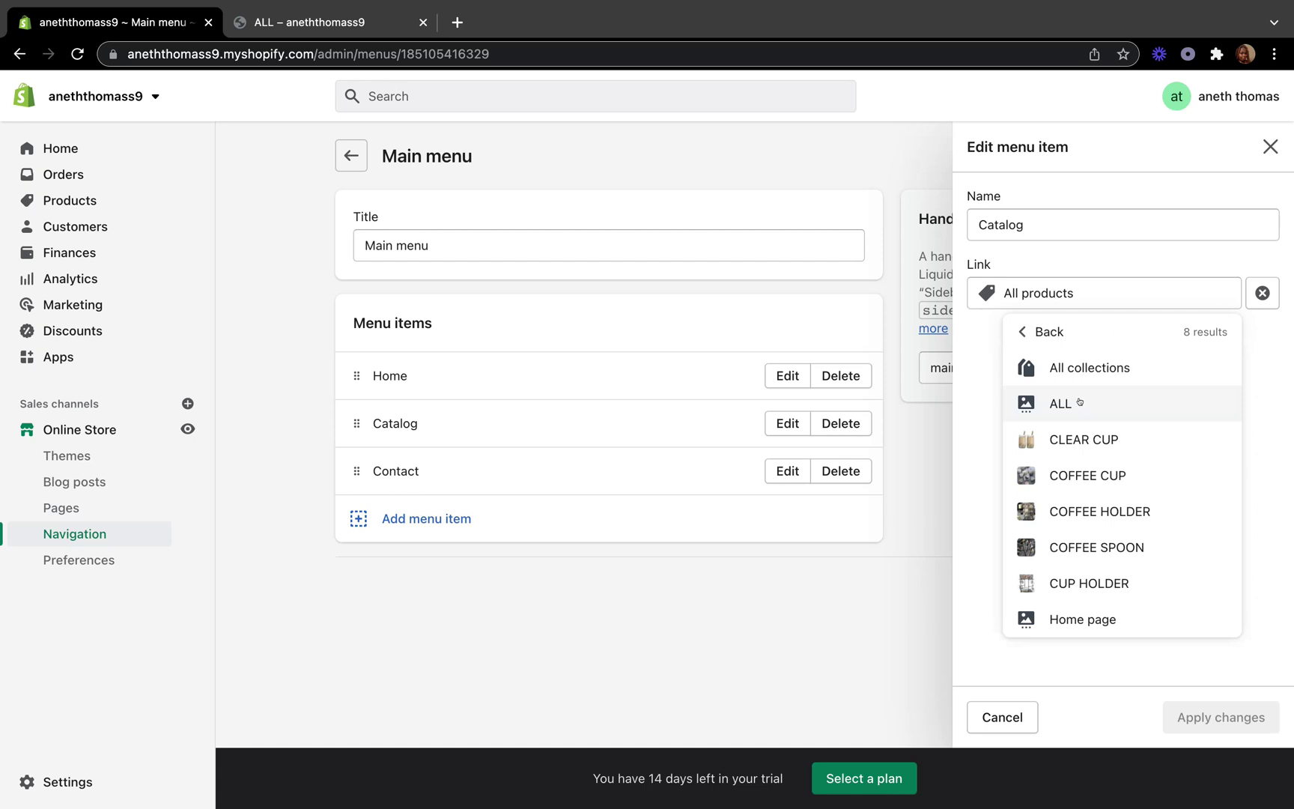
pyautogui.click(1079, 402)
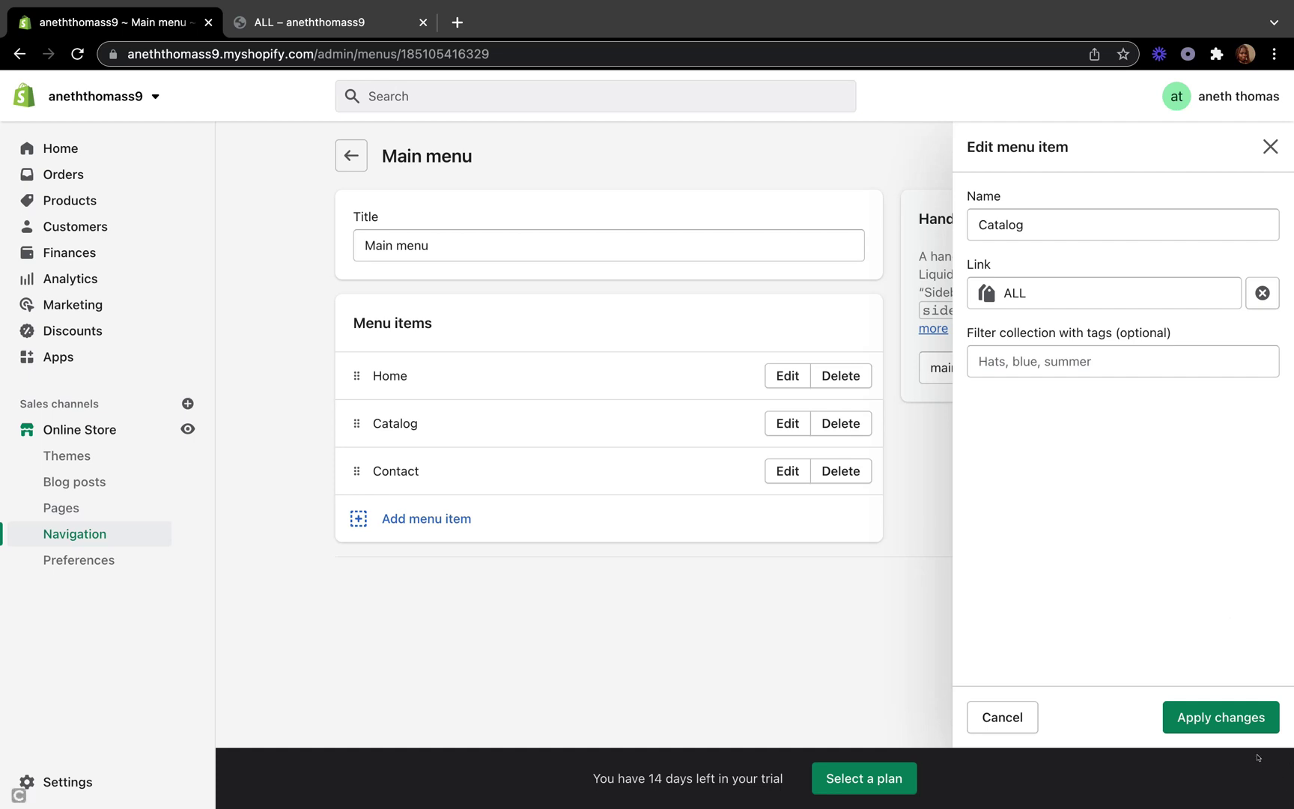
pyautogui.click(1224, 716)
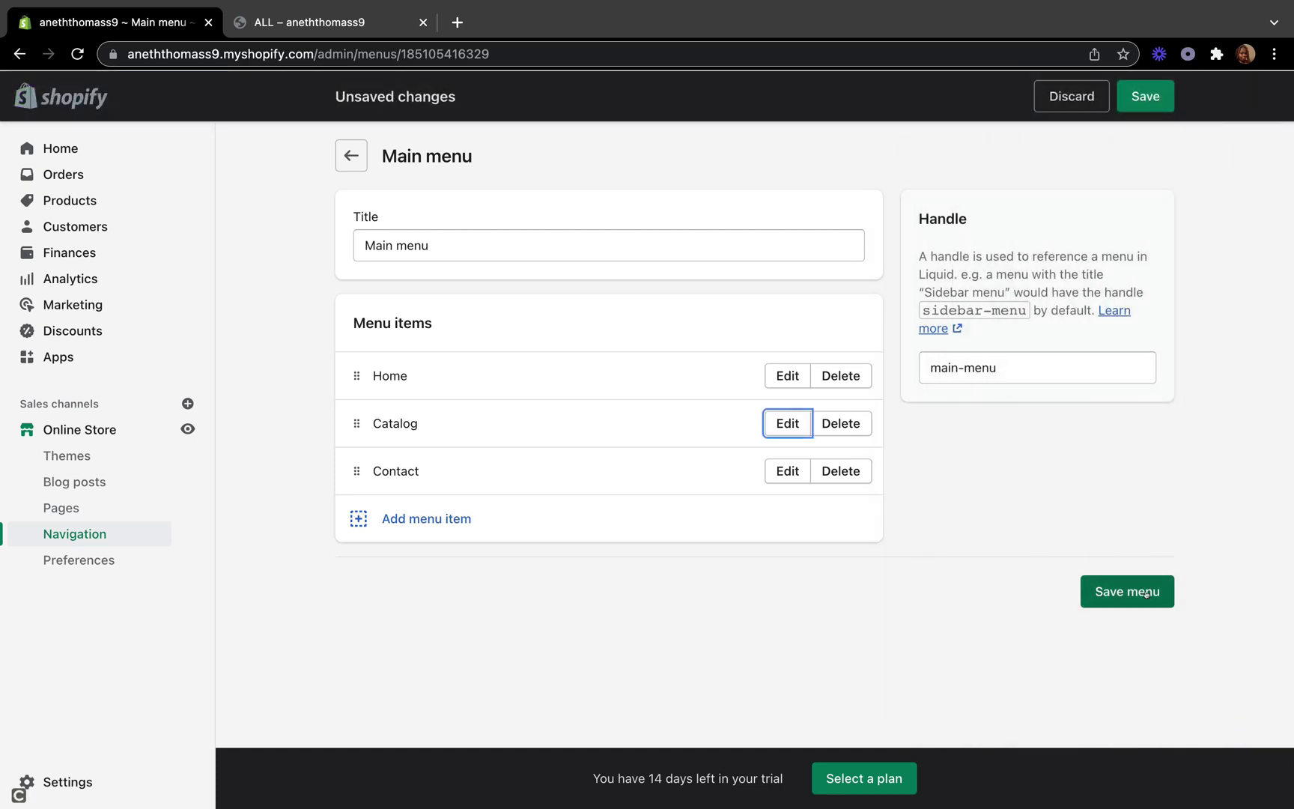
pyautogui.click(1145, 97)
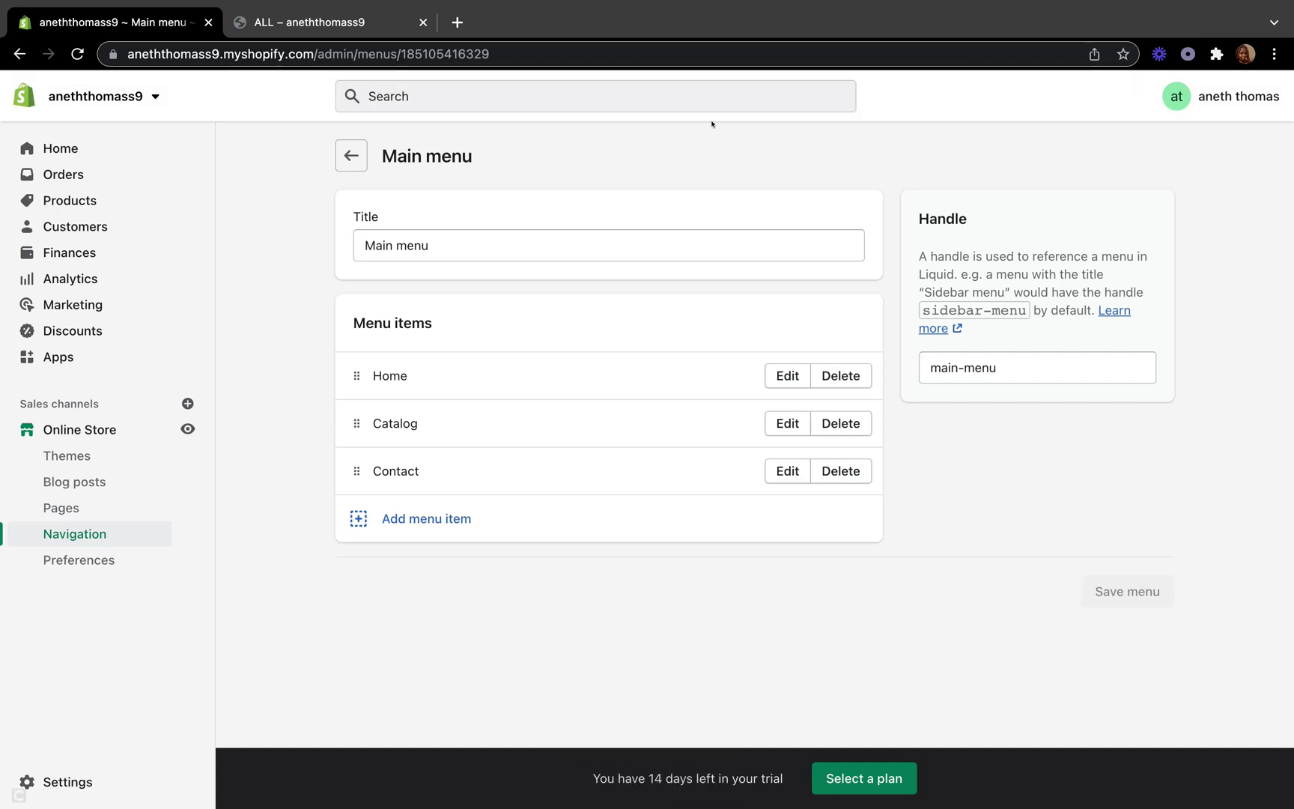
# Reload the storefront, look through the home page and catalog for sold-out products, and return to the home page
pyautogui.click(322, 21)
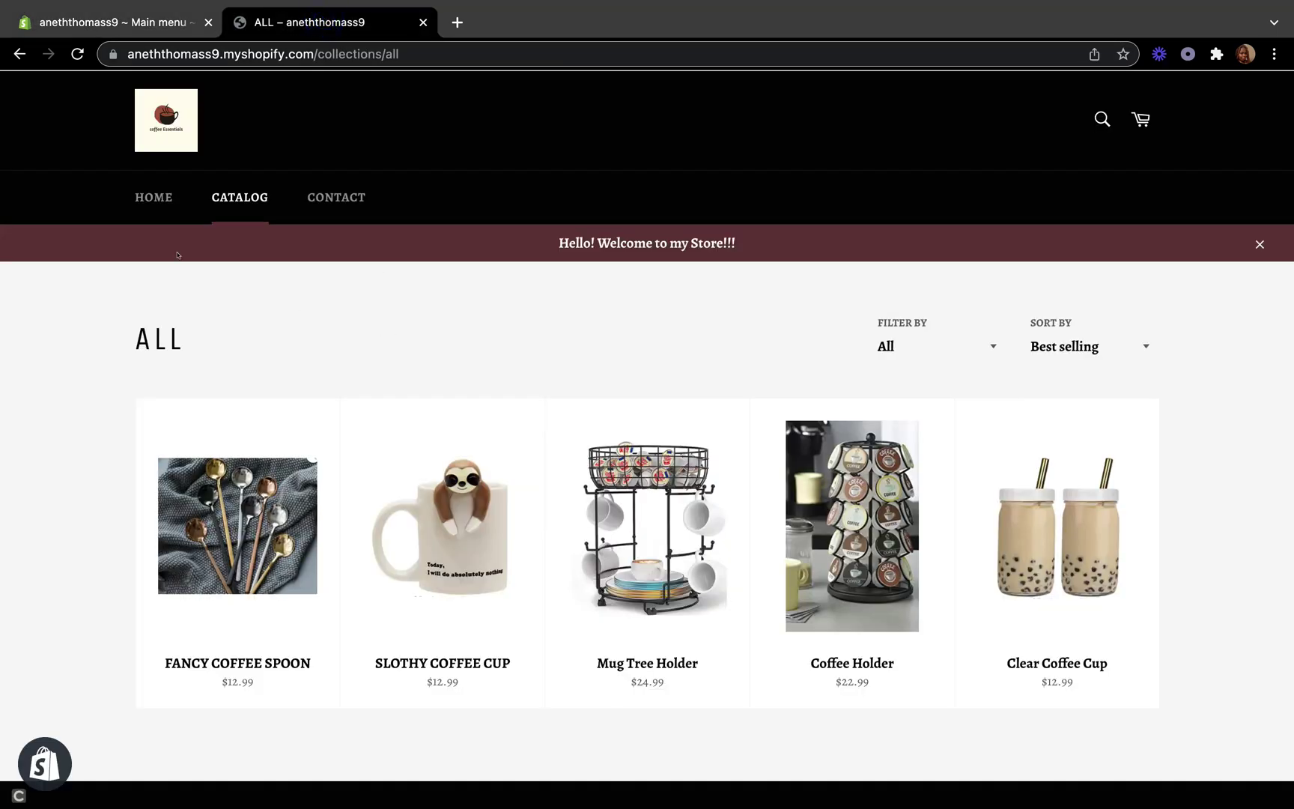
pyautogui.press('super+r')
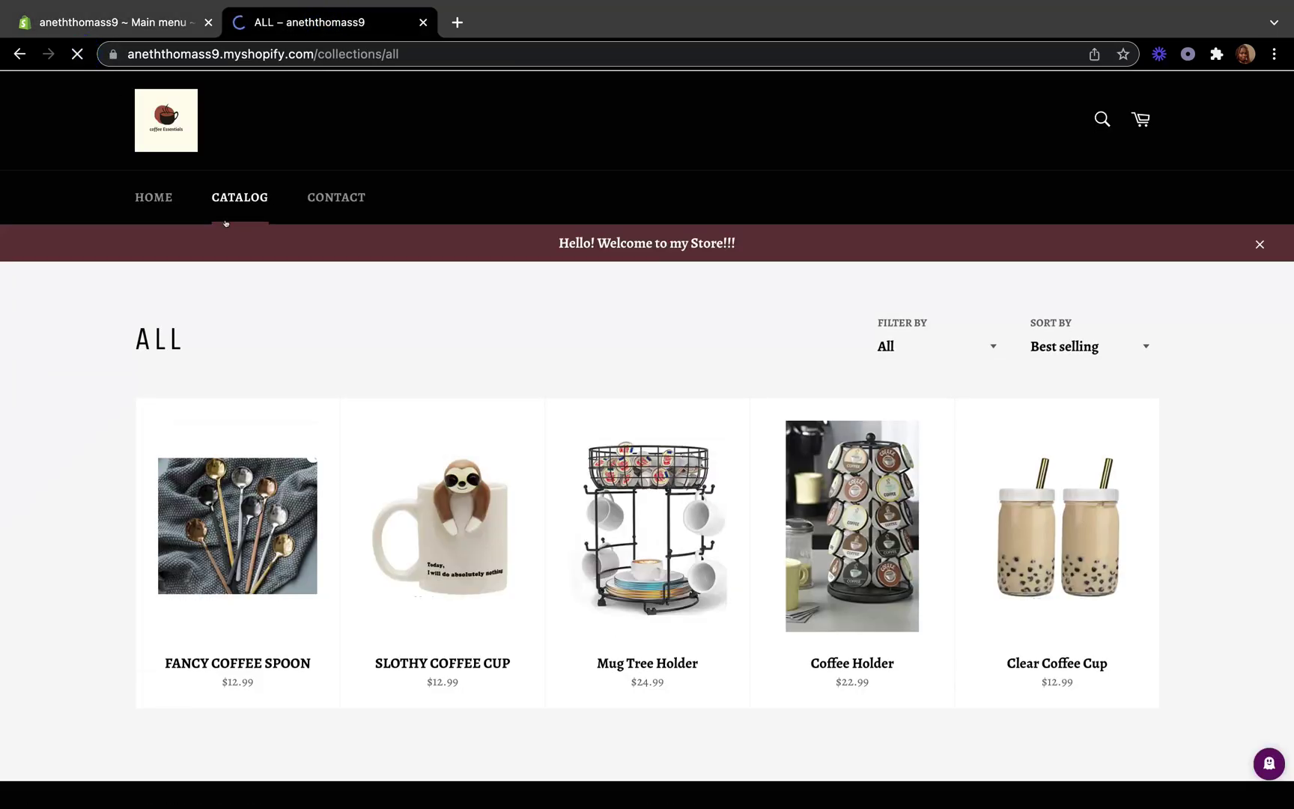
pyautogui.click(154, 192)
pyautogui.scroll(-20, 431, 575)
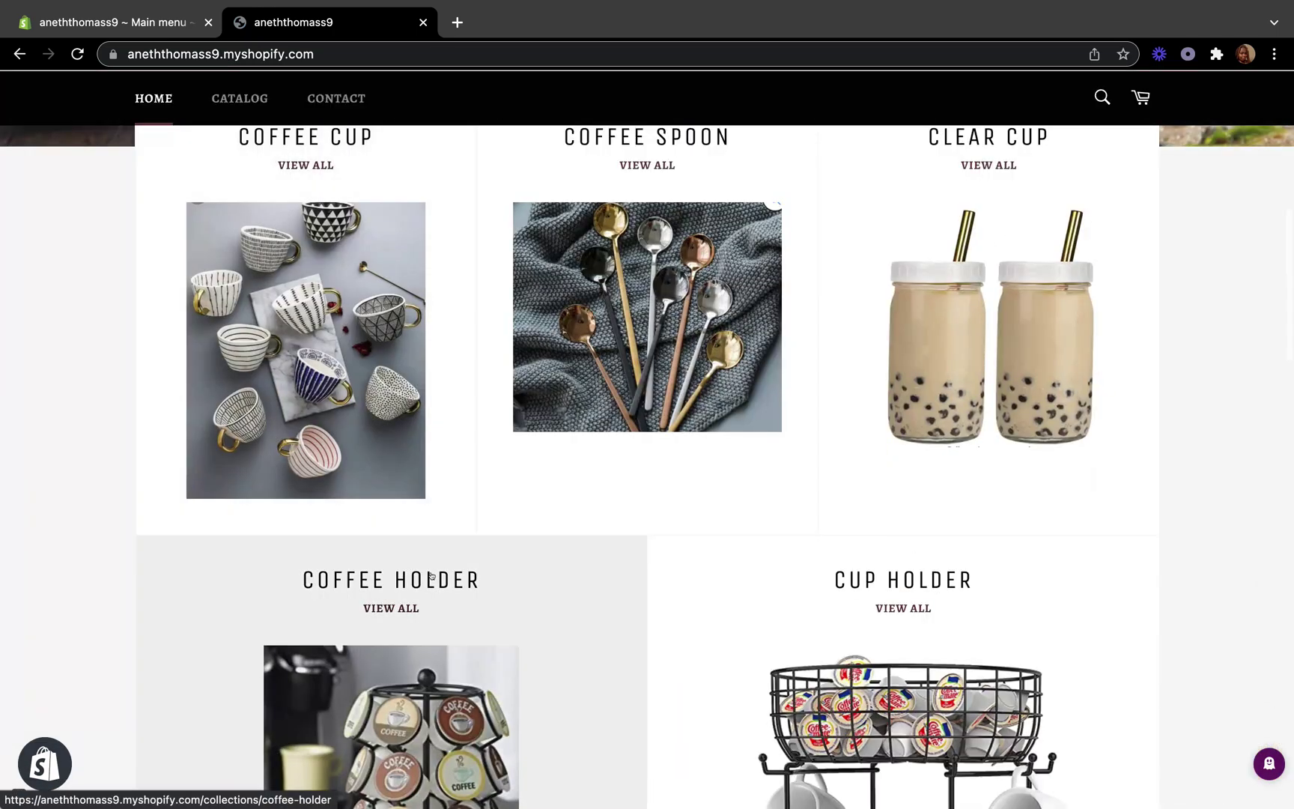
pyautogui.scroll(-15, 432, 575)
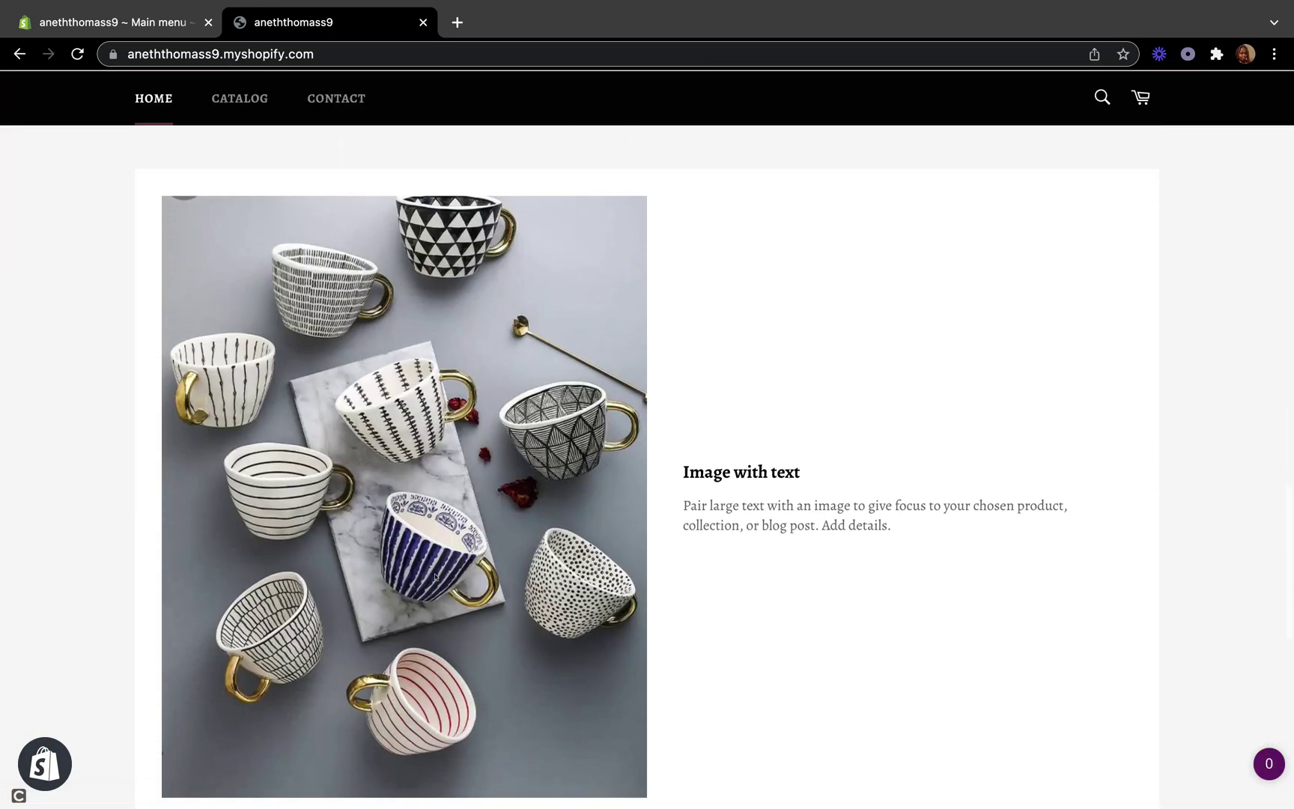
pyautogui.scroll(20, 431, 575)
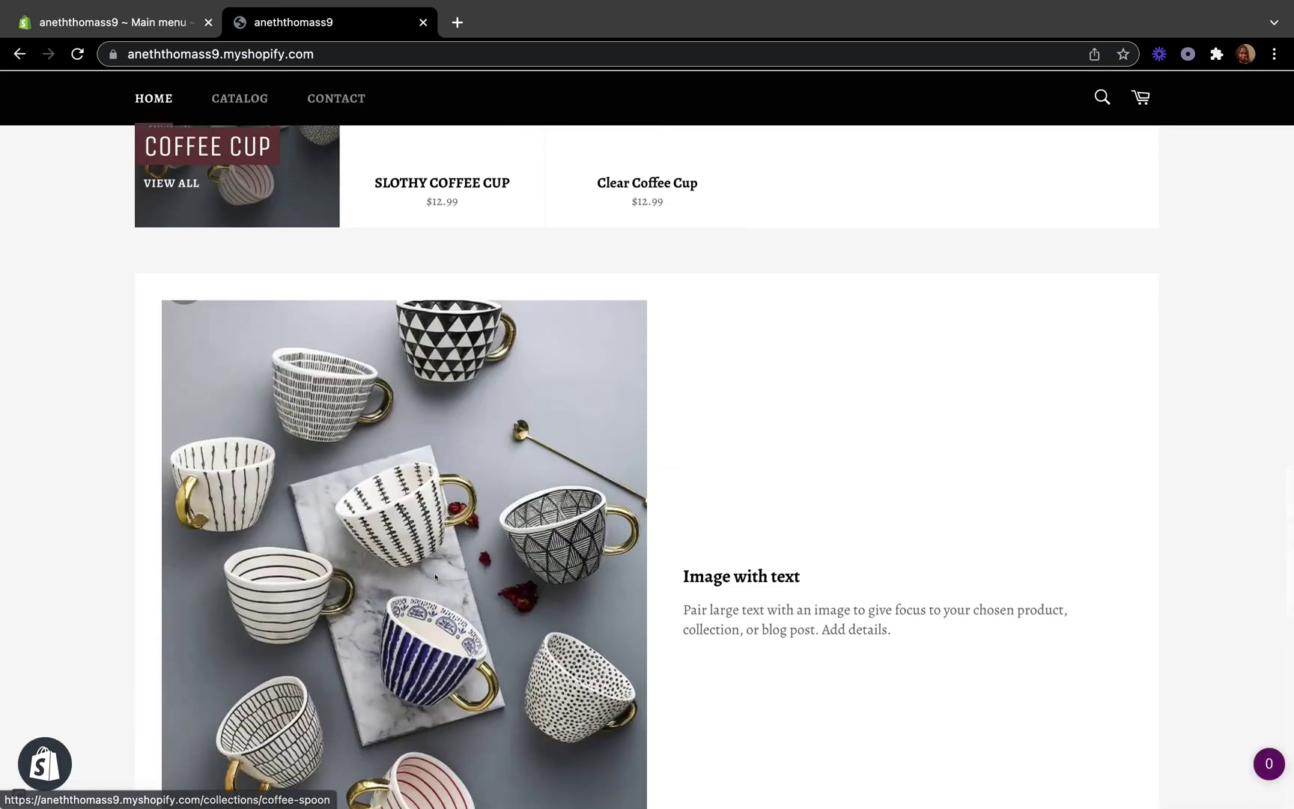
pyautogui.scroll(15, 431, 576)
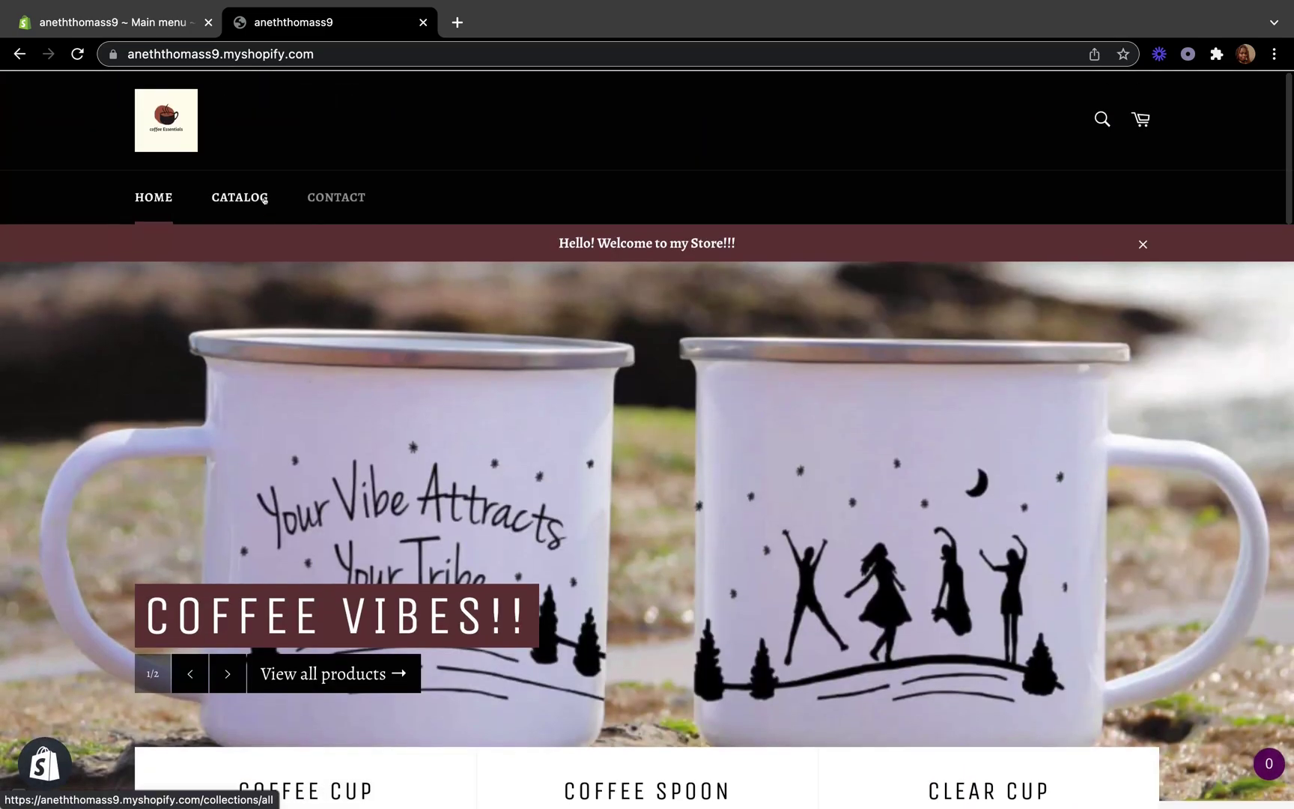
pyautogui.click(263, 200)
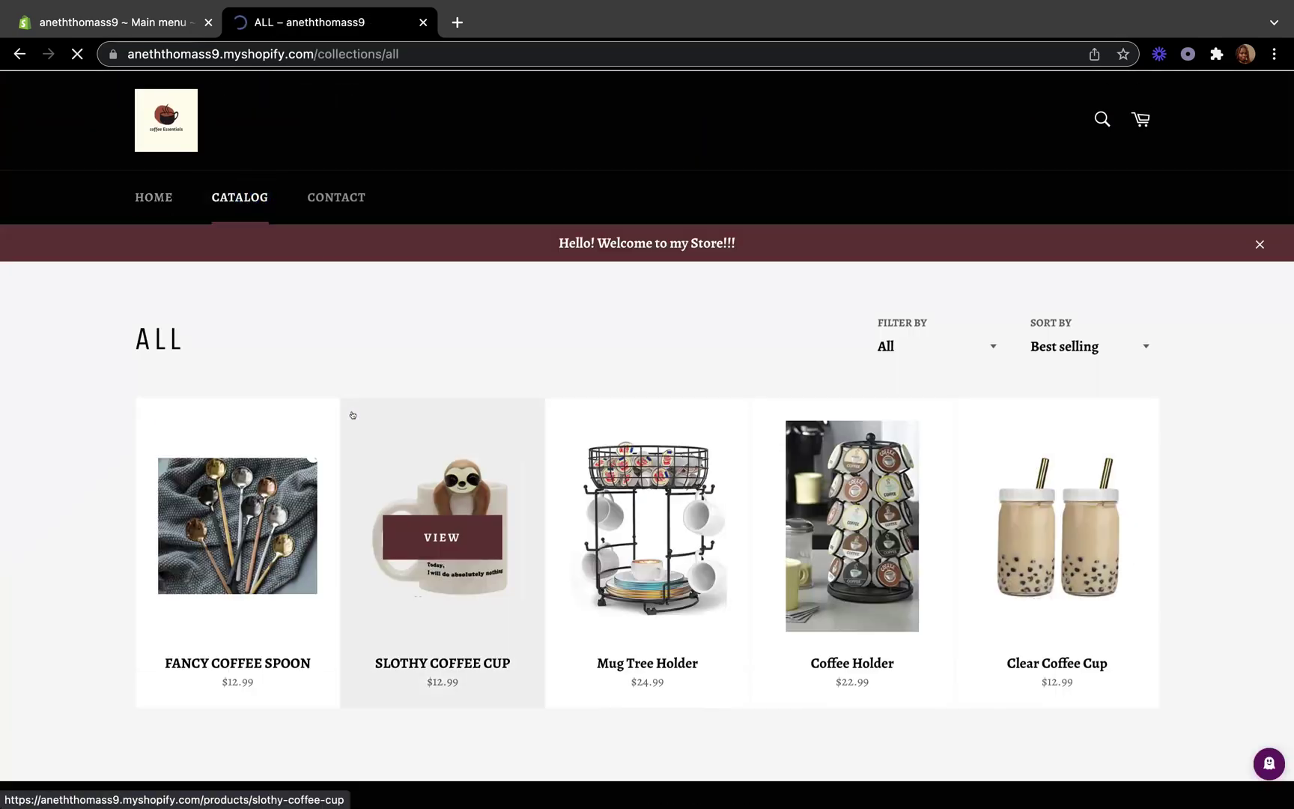
pyautogui.scroll(-5, 352, 415)
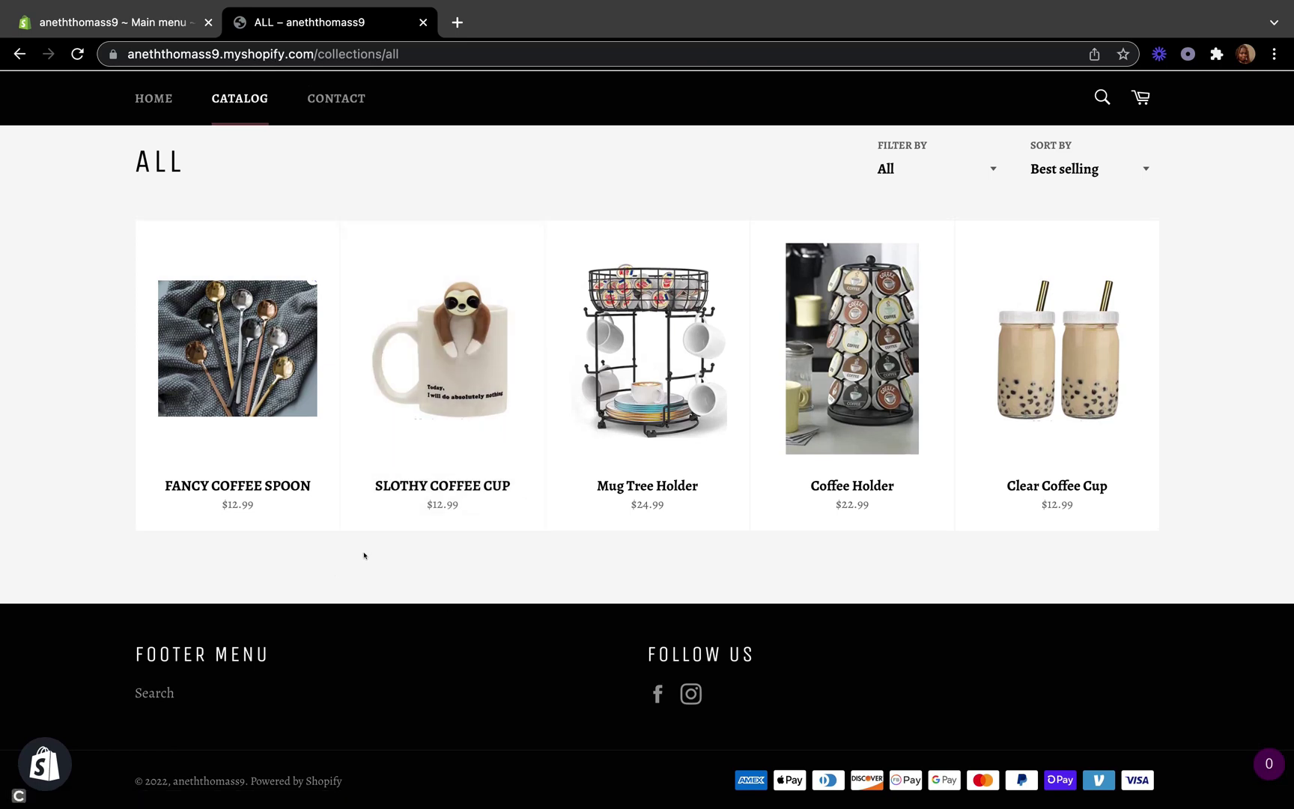
pyautogui.click(140, 97)
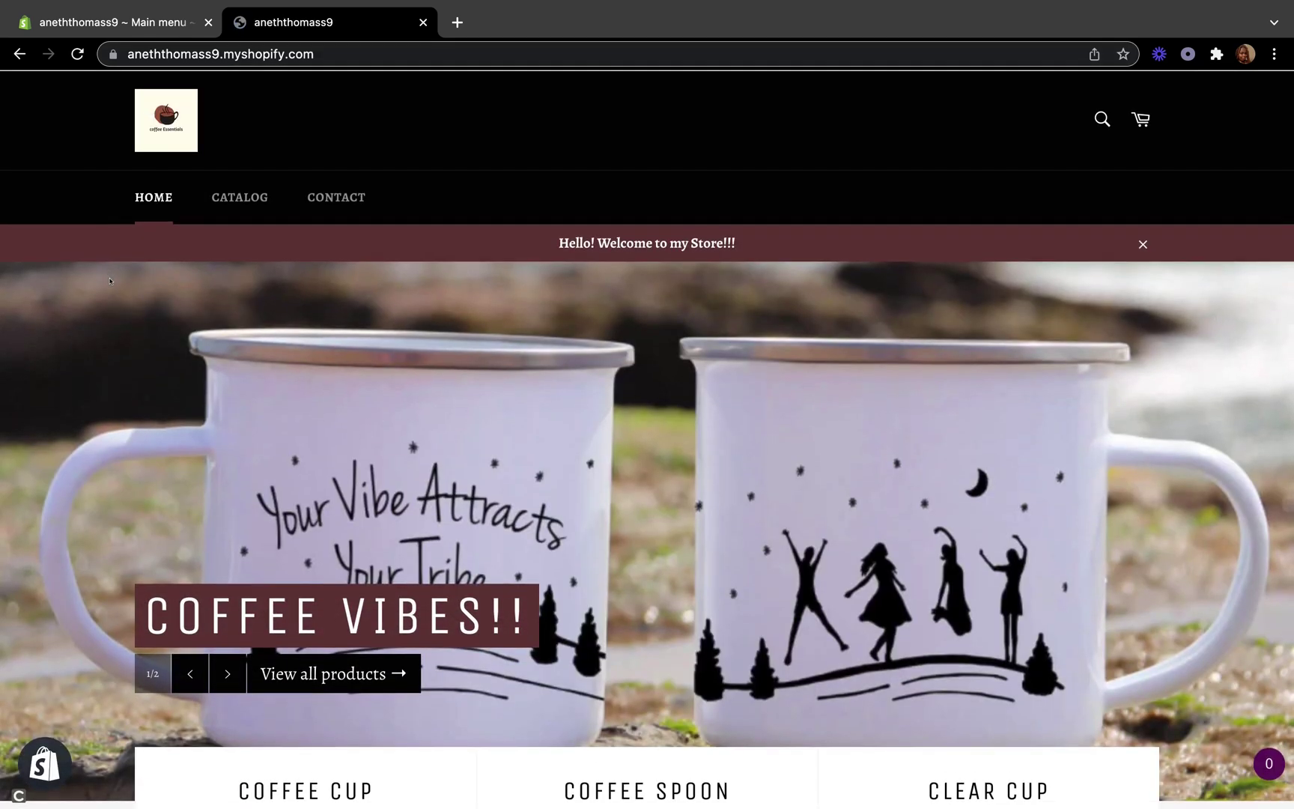
pyautogui.scroll(-1, 323, 356)
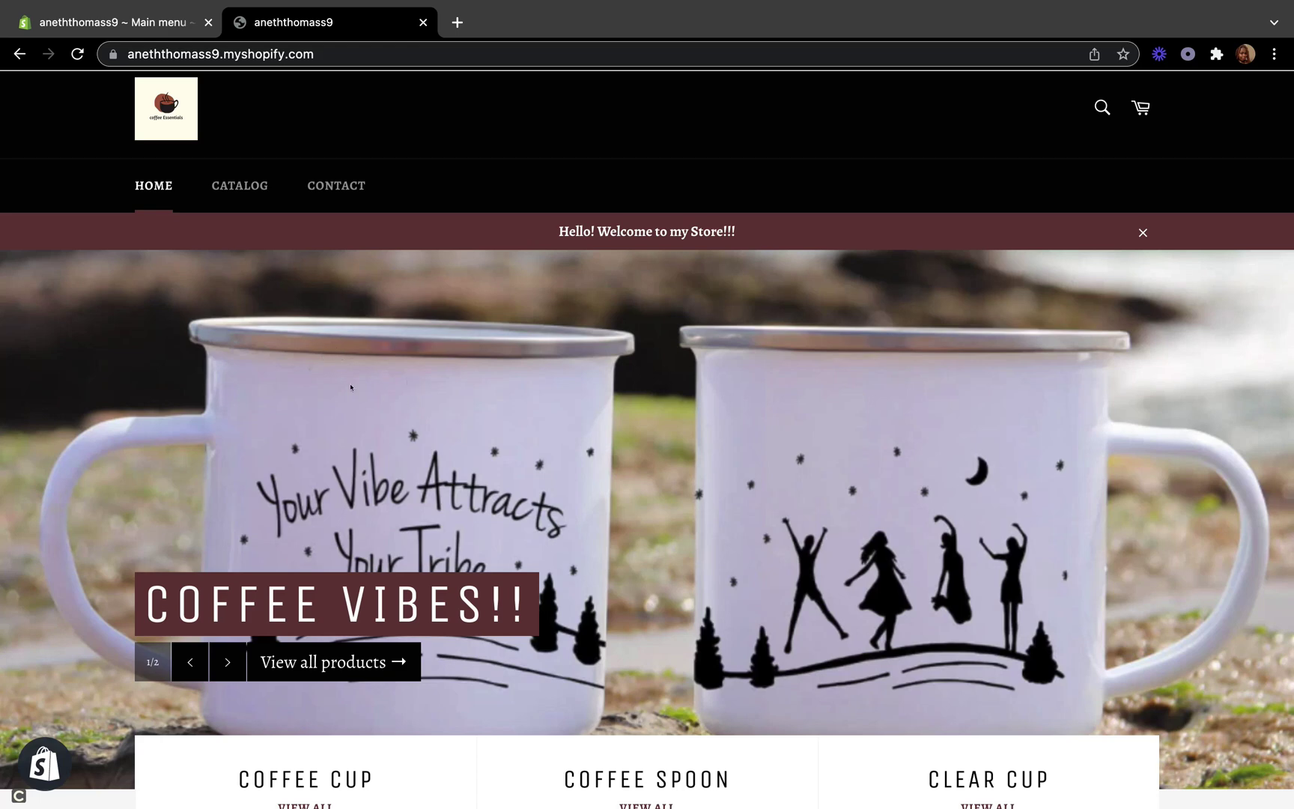
pyautogui.scroll(-5, 319, 372)
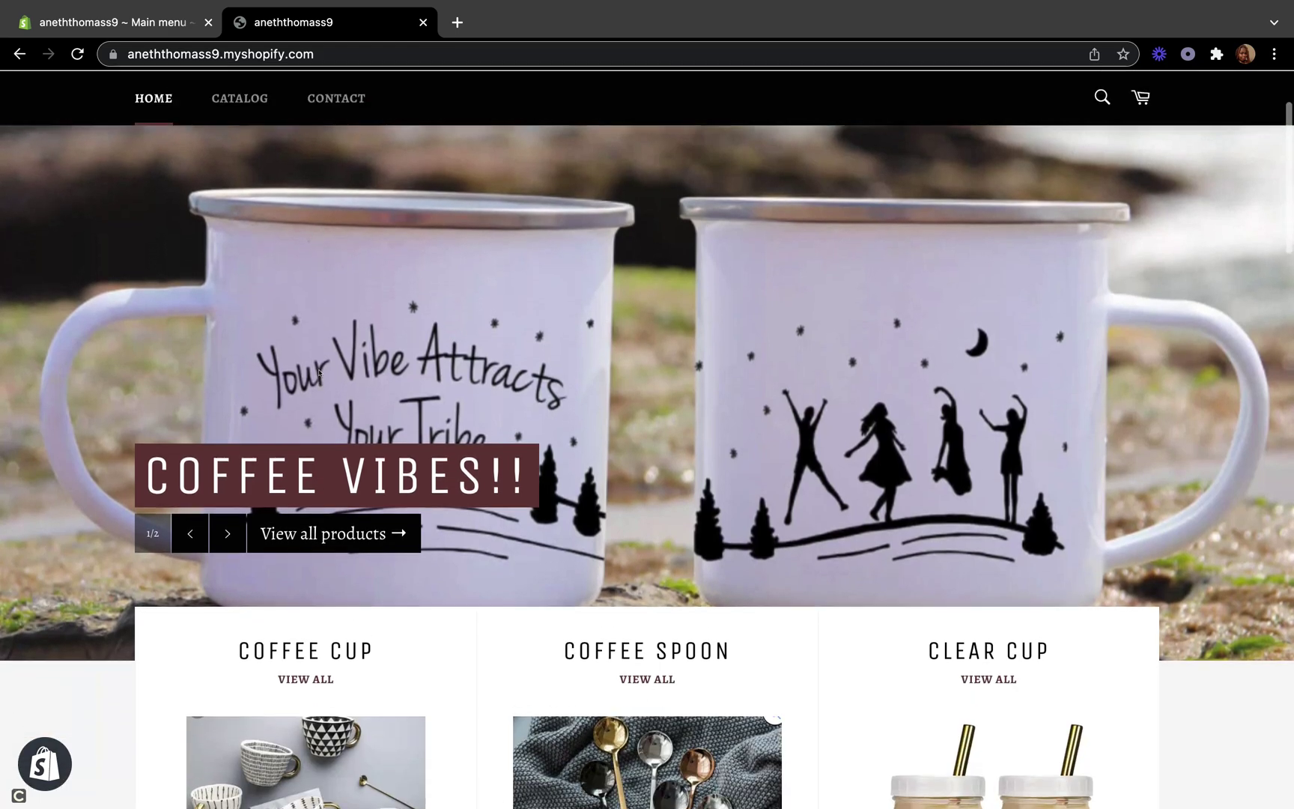
pyautogui.scroll(-3, 319, 372)
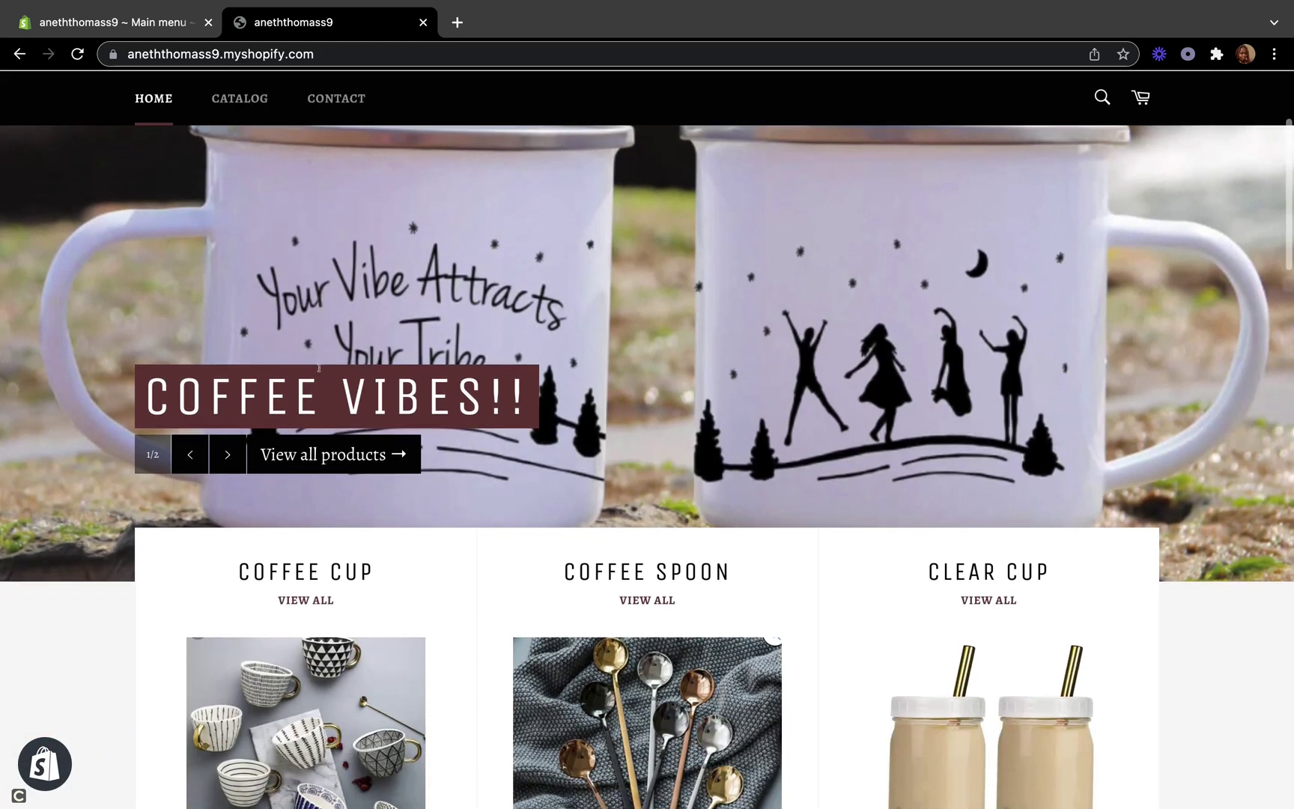
pyautogui.scroll(8, 319, 368)
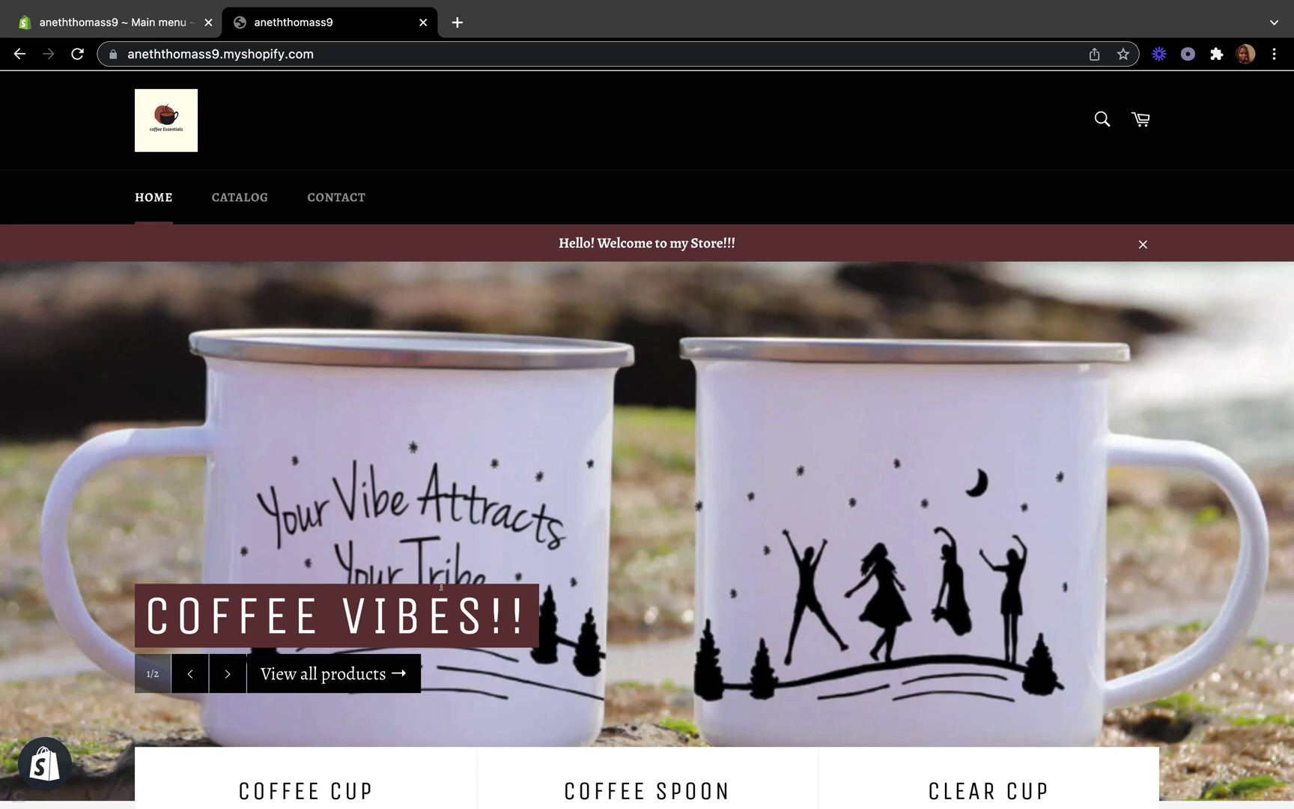
pyautogui.scroll(-2, 441, 588)
pyautogui.scroll(-1, 441, 591)
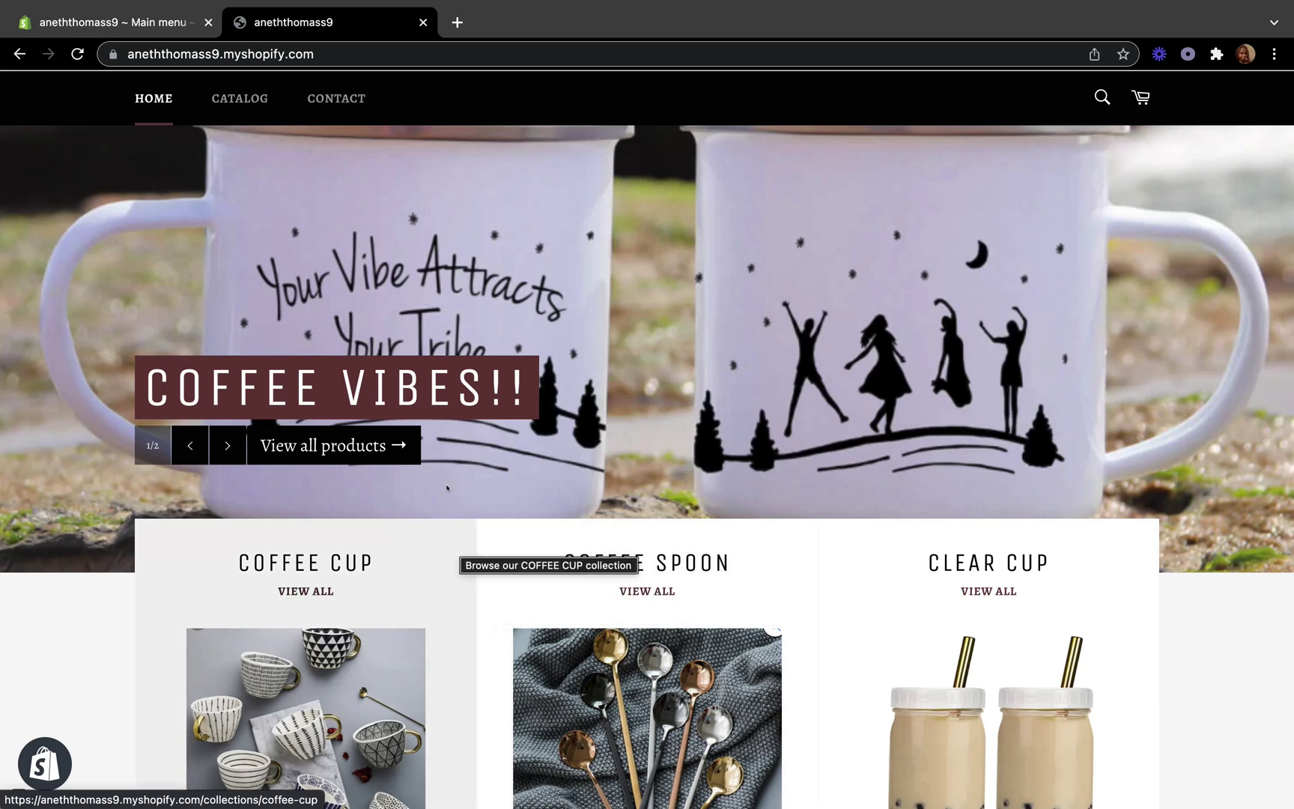
pyautogui.scroll(3, 675, 156)
pyautogui.scroll(2, 675, 156)
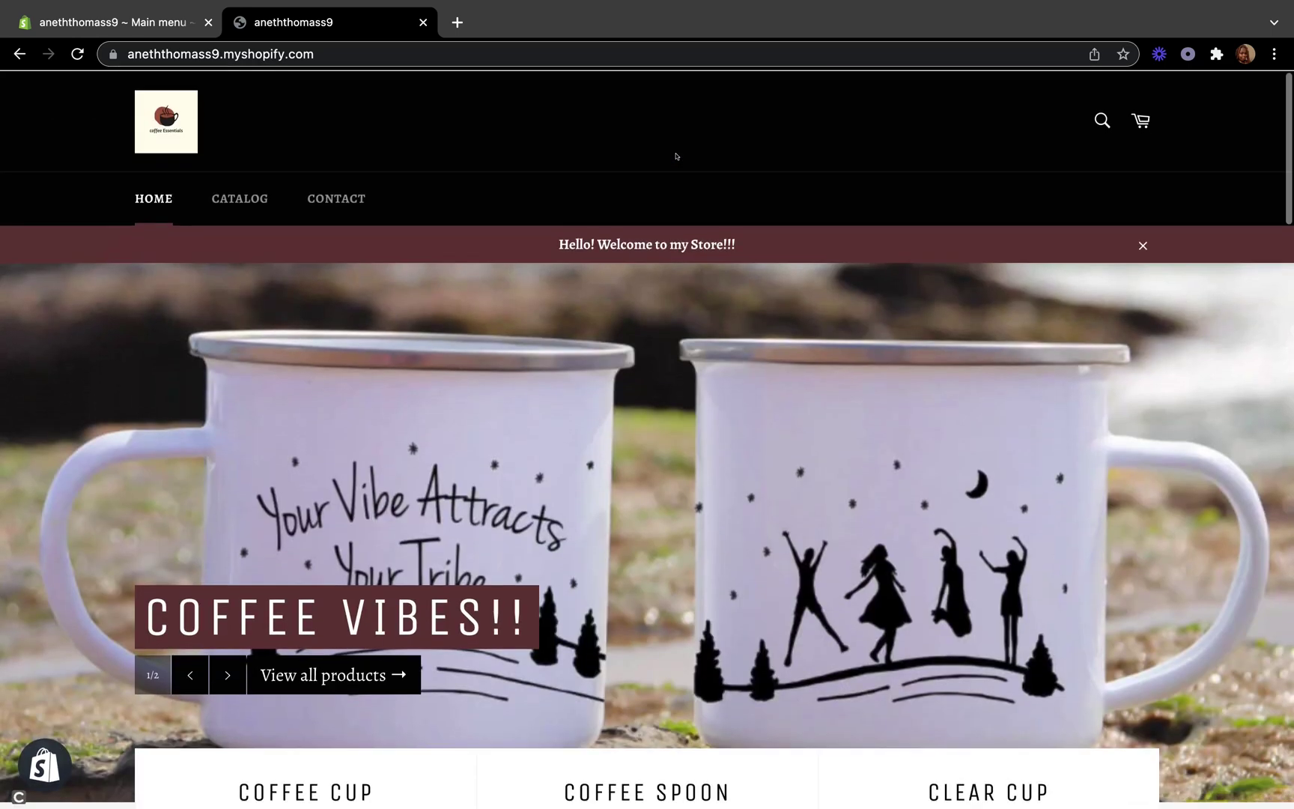